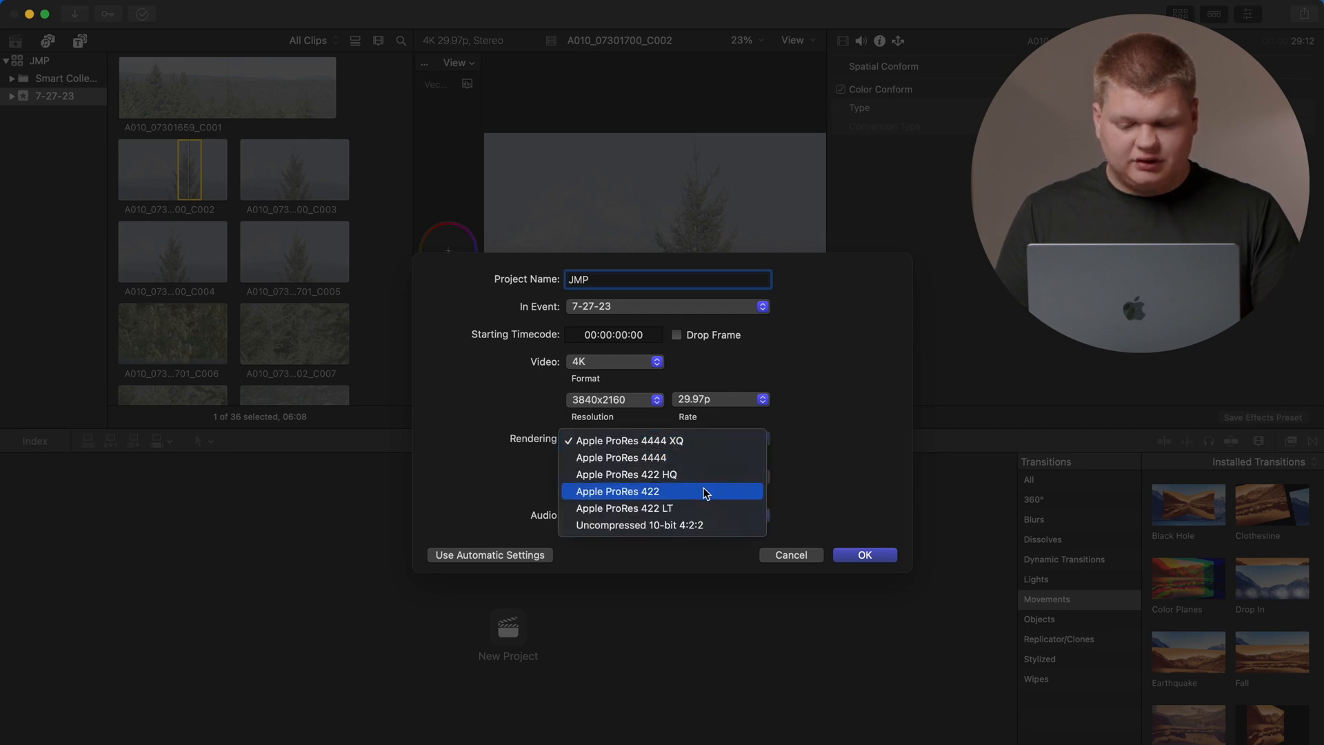
Step: Create the JMP project with the Apple ProRes 422 codec and place the marked range of clip C002 at the timeline's start
{"action": "left_click", "coordinate": [705, 491]}
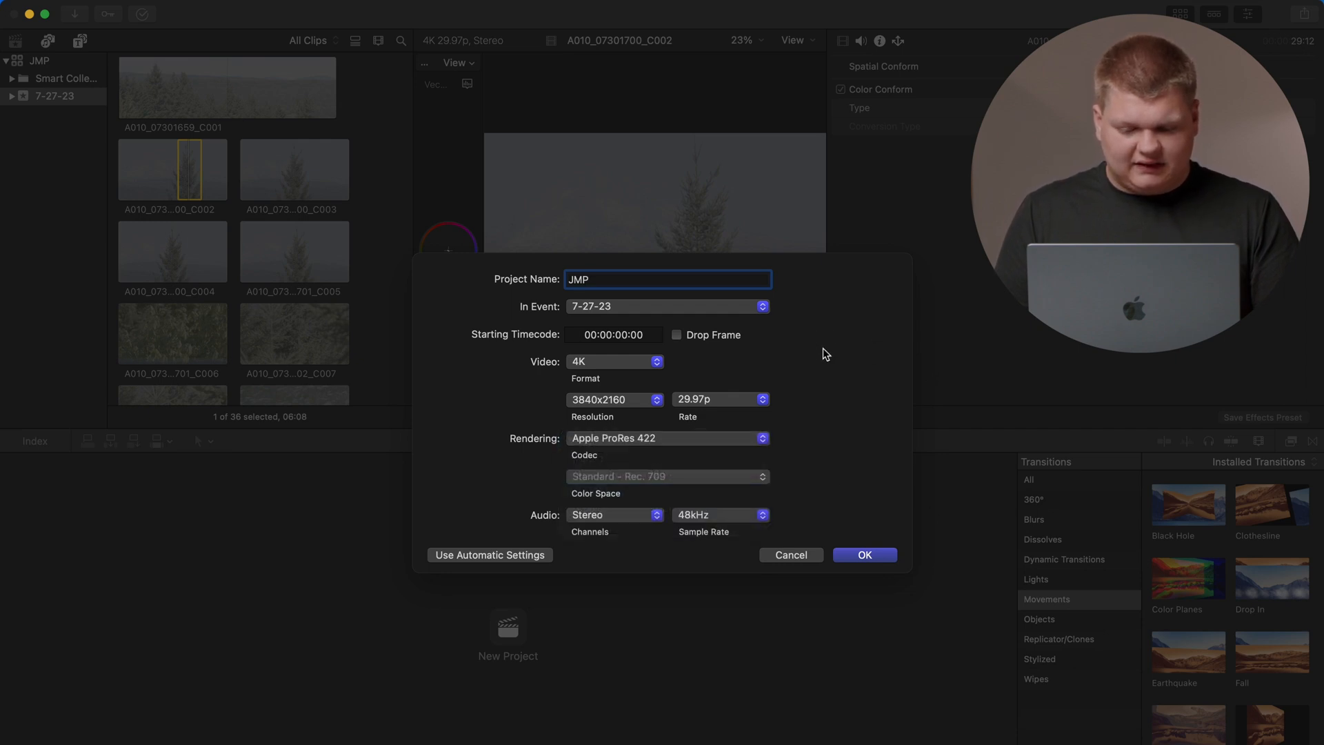
{"action": "left_click", "coordinate": [886, 549]}
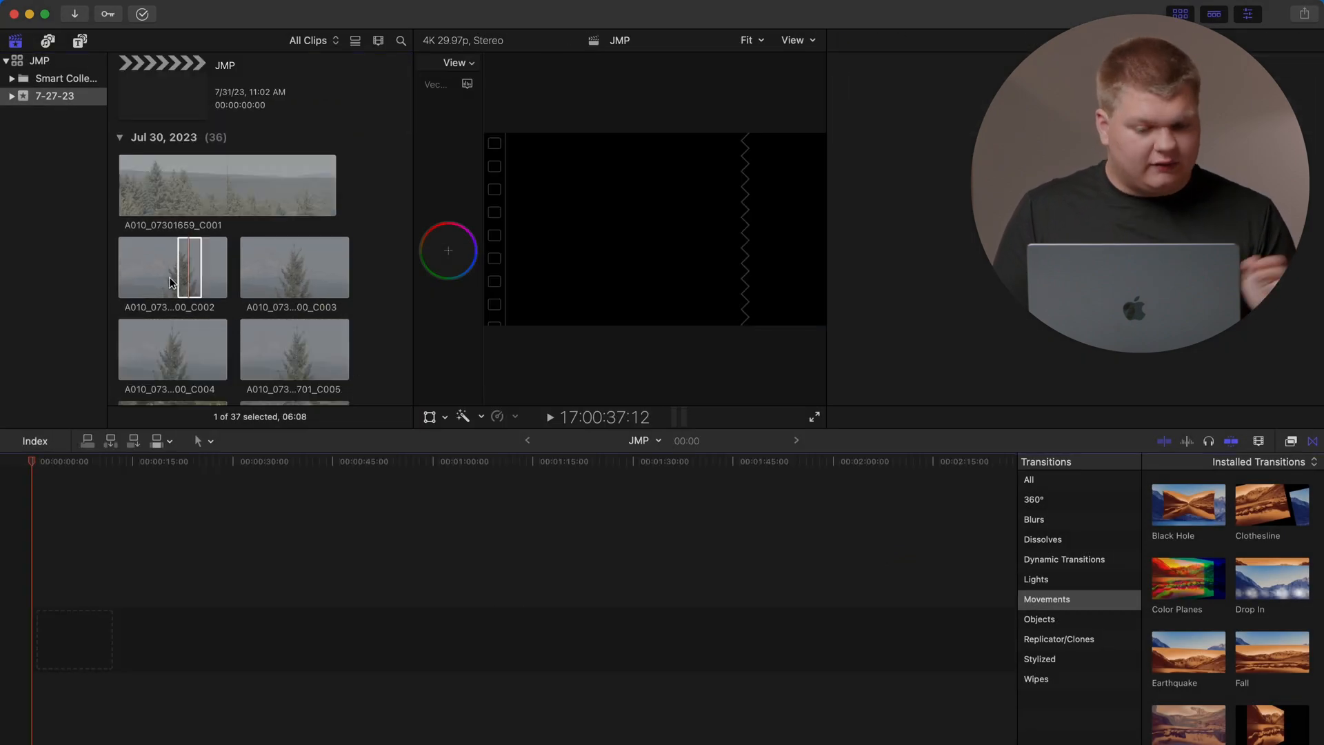
{"action": "left_click_drag", "start_coordinate": [184, 269], "coordinate": [66, 629]}
{"action": "key", "text": "space"}
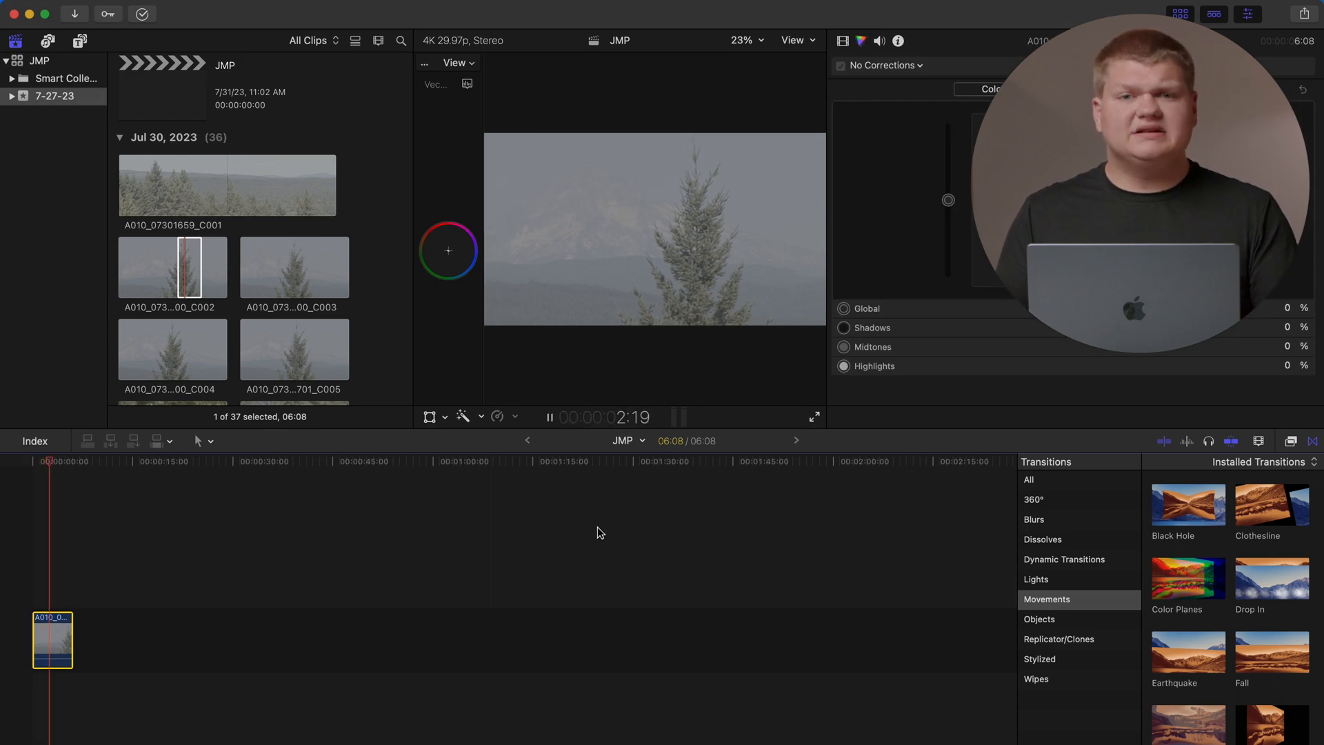
{"action": "key", "text": "space"}
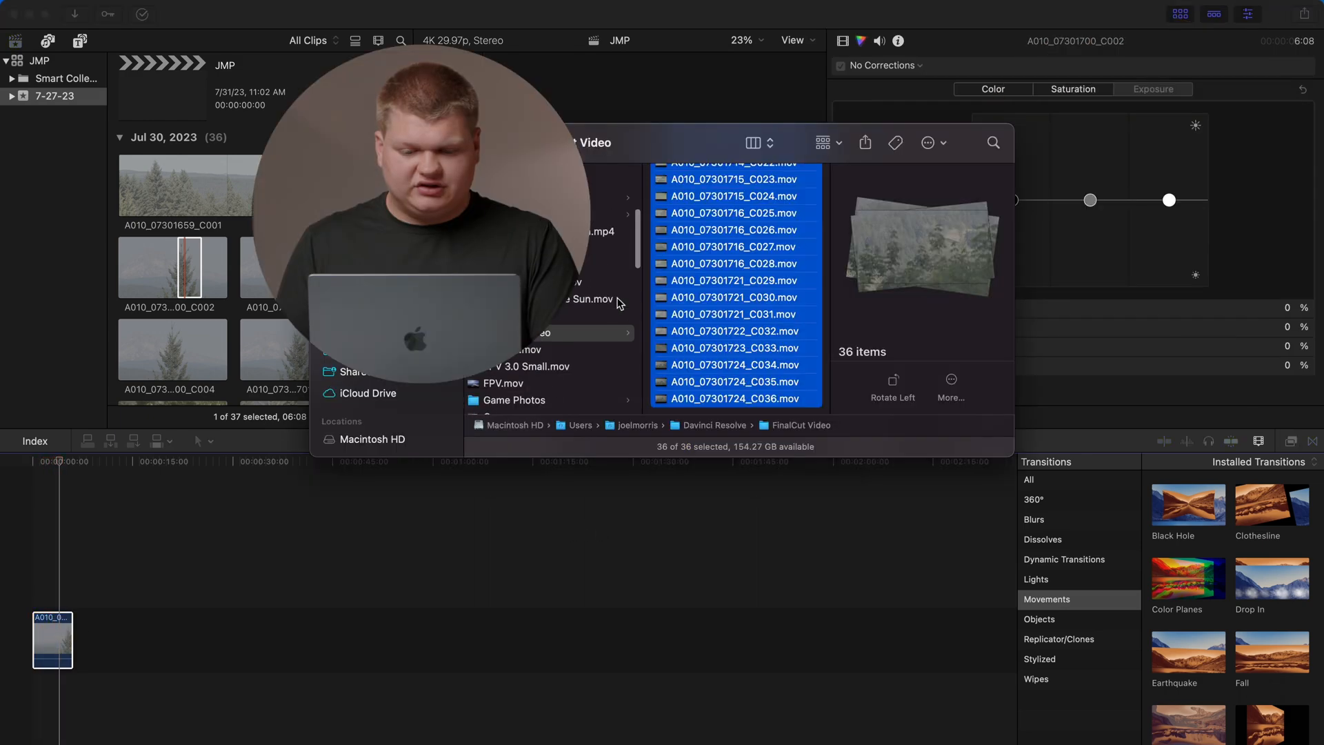
Step: From Finder's Music Backup folder, add cinematic-beauty-nature-wonder-SBA-346444760.wav beneath the video clip and return to Final Cut Pro
{"action": "scroll", "coordinate": [619, 302], "scroll_direction": "up", "scroll_amount": 5}
{"action": "left_click", "coordinate": [619, 300]}
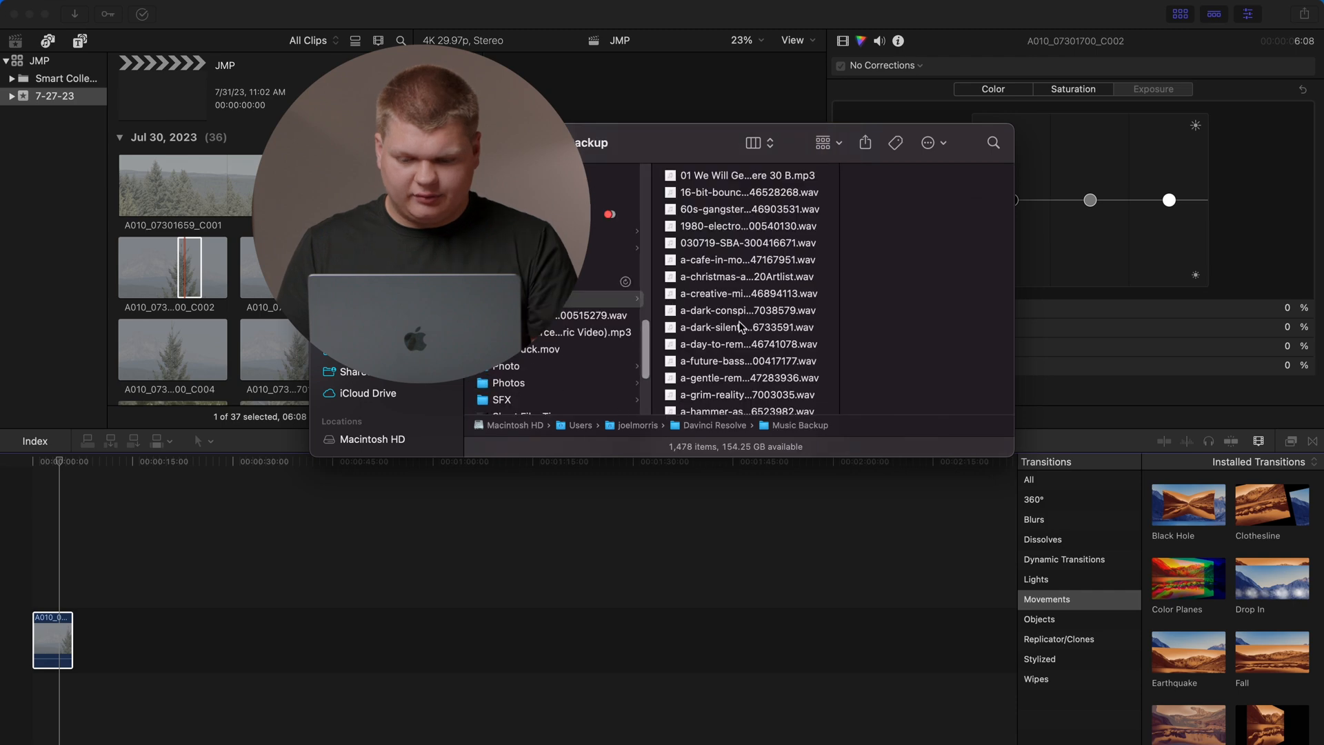
{"action": "left_click", "coordinate": [742, 329]}
{"action": "scroll", "coordinate": [742, 328], "scroll_direction": "down", "scroll_amount": 10}
{"action": "scroll", "coordinate": [741, 328], "scroll_direction": "up", "scroll_amount": 2}
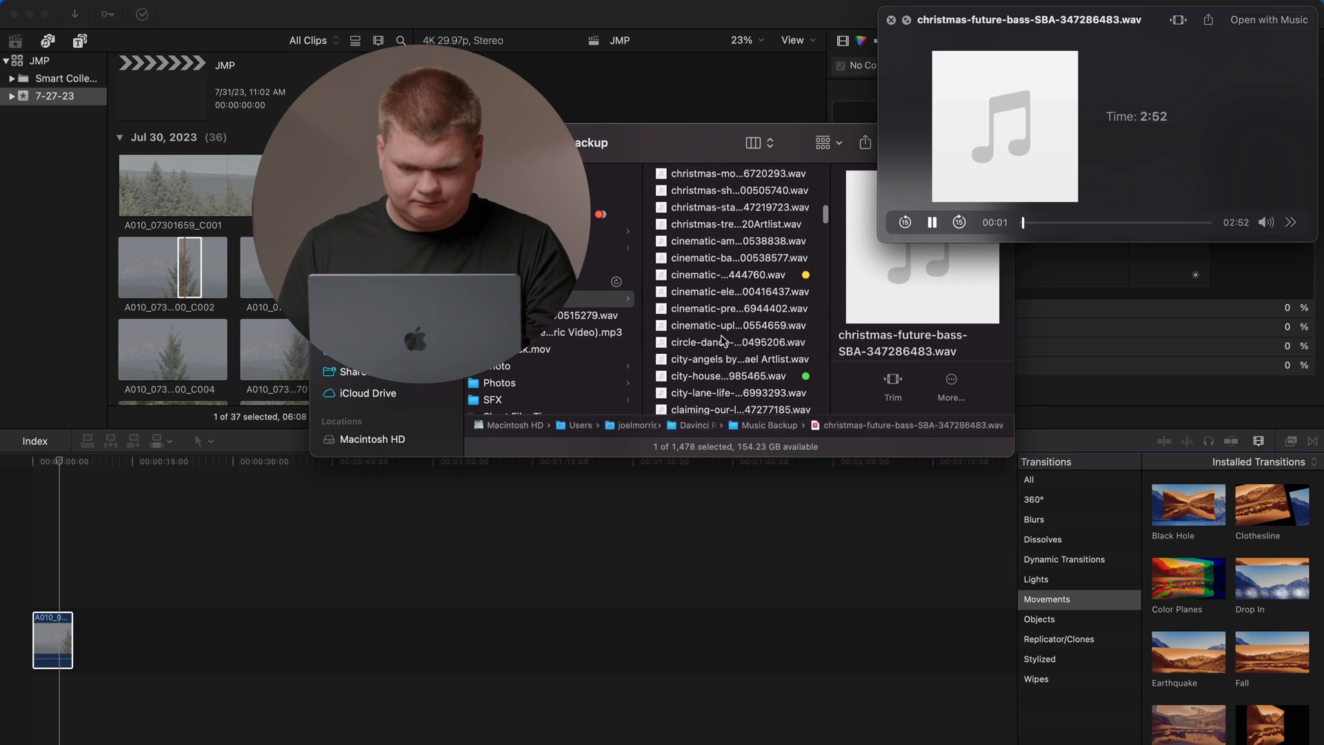
{"action": "left_click", "coordinate": [721, 278]}
{"action": "left_click_drag", "start_coordinate": [708, 278], "coordinate": [67, 693]}
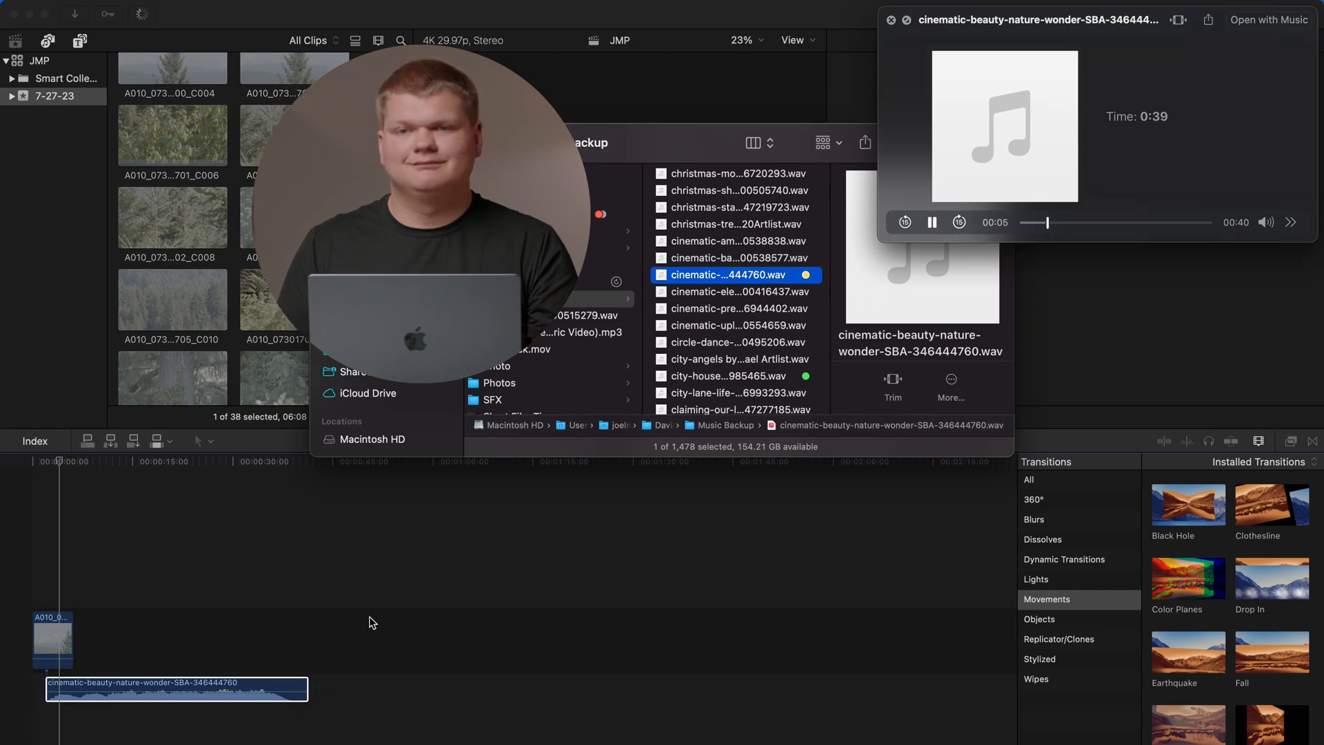
{"action": "key", "text": "space"}
{"action": "left_click", "coordinate": [477, 609]}
Step: Move the music clip to start together with clip C002 at the timeline's beginning and play the opening
{"action": "mouse_move", "coordinate": [169, 692]}
{"action": "left_mouse_down"}
{"action": "mouse_move", "coordinate": [167, 717]}
{"action": "mouse_move", "coordinate": [154, 698]}
{"action": "left_mouse_up"}
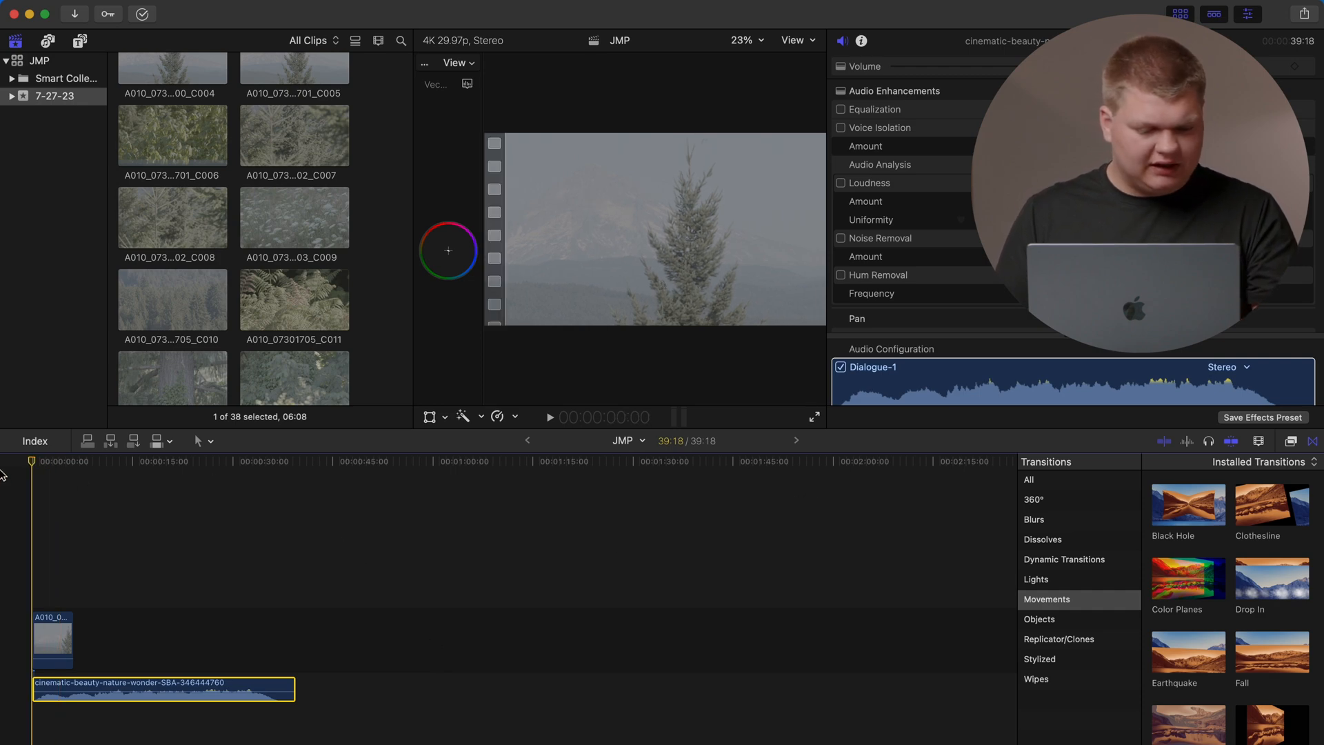
{"action": "key", "text": "Home"}
{"action": "key", "text": "space"}
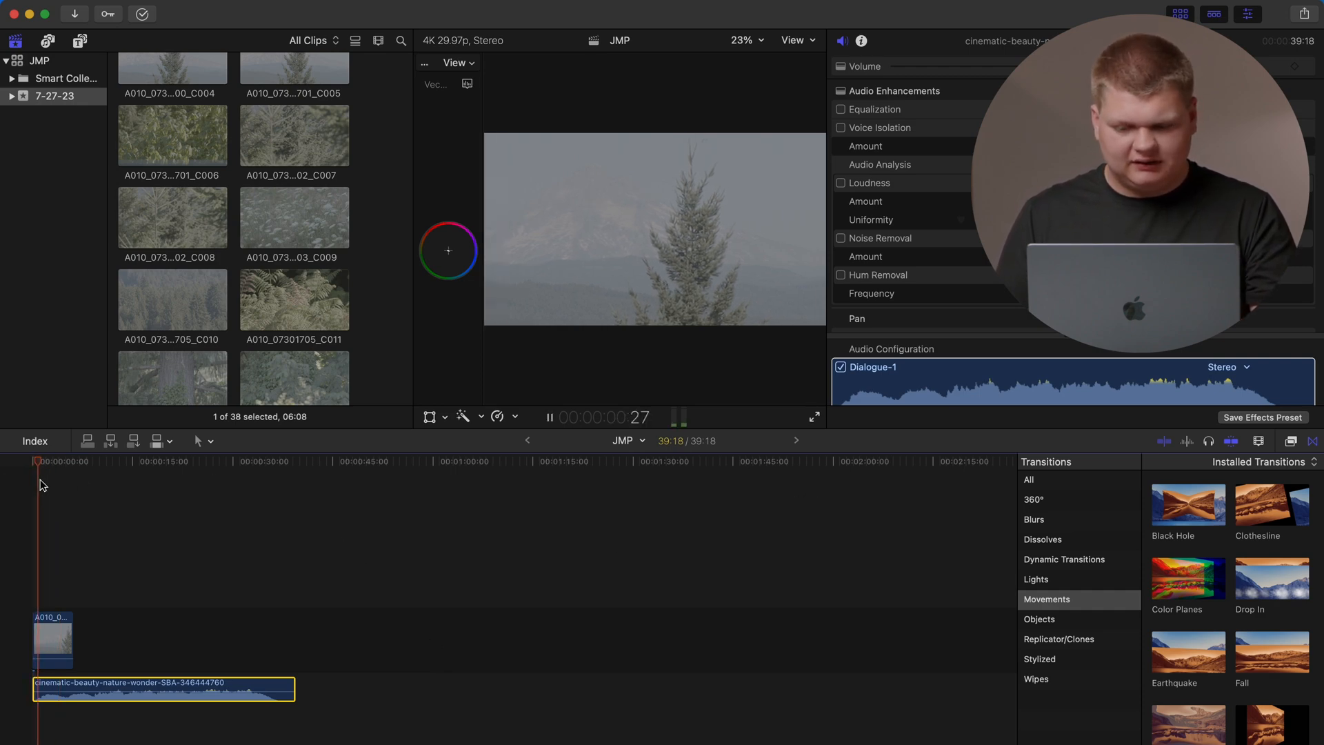
{"action": "key", "text": "space"}
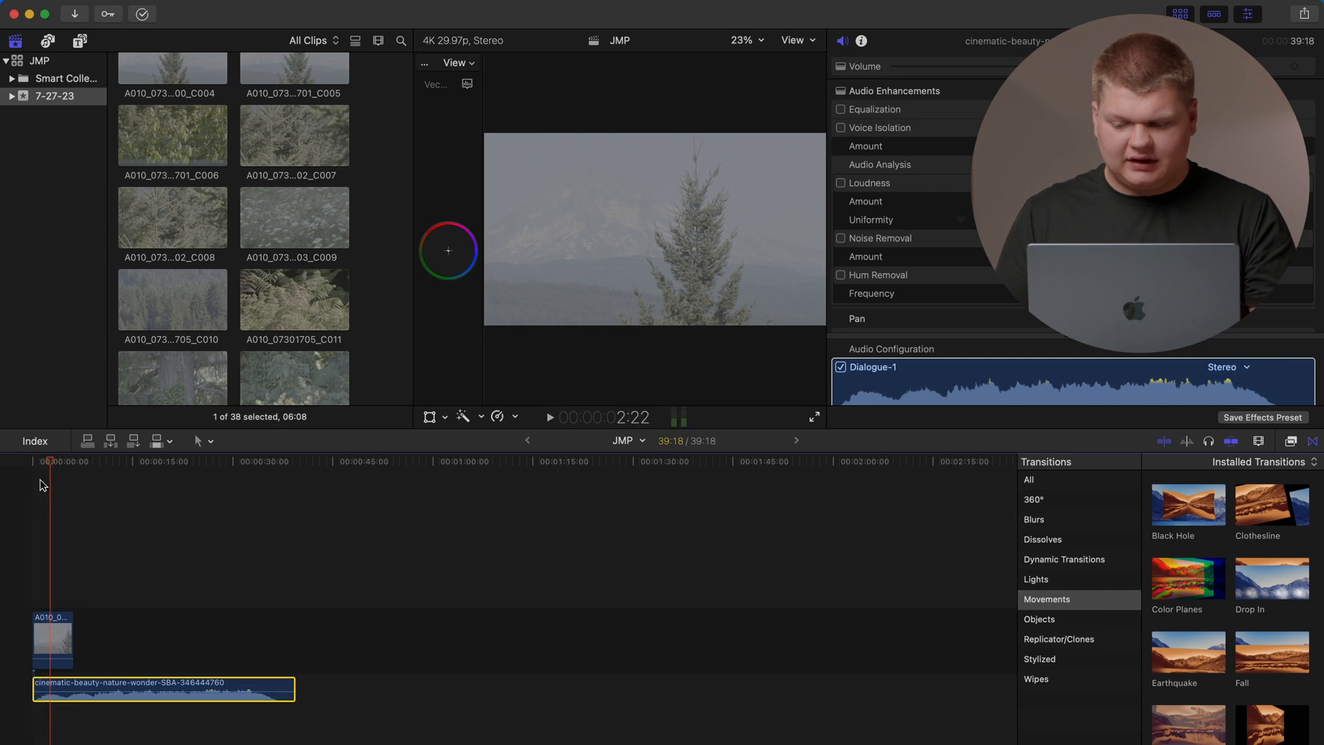
{"action": "key", "text": "shift+z"}
{"action": "left_click", "coordinate": [35, 616]}
{"action": "left_click_drag", "start_coordinate": [35, 616], "coordinate": [2, 651]}
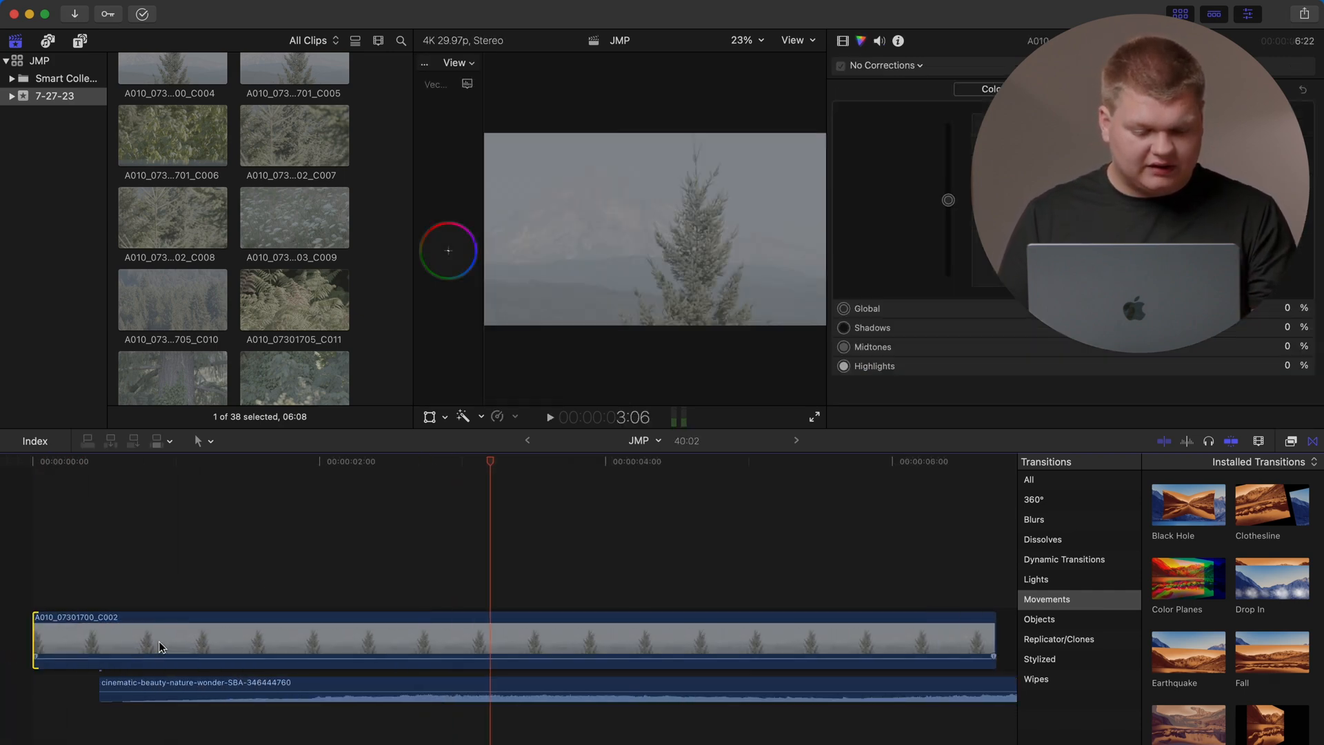
{"action": "key", "text": "super+z"}
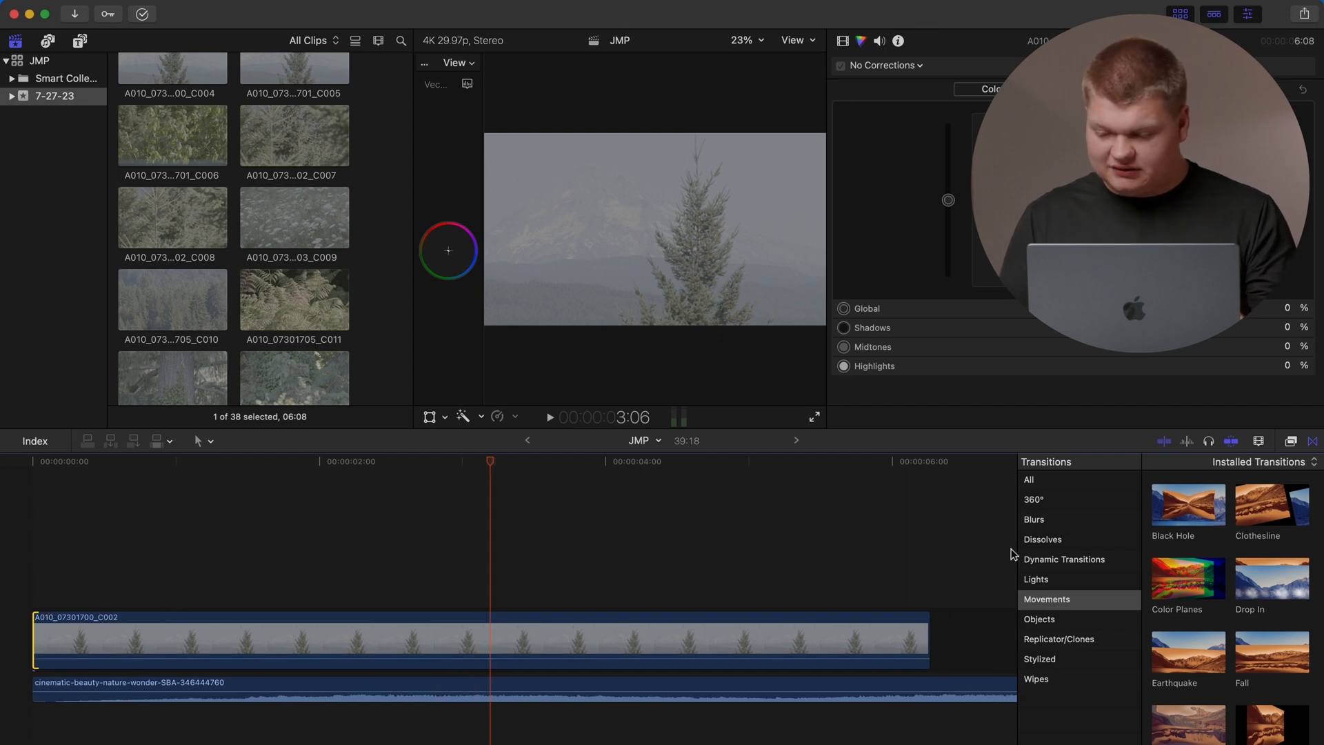
Step: Add a 1:28 Cross Dissolve at the start of clip C002 and shorten the clip, fading it out with a 1:00 Cross Dissolve
{"action": "left_click", "coordinate": [1029, 479]}
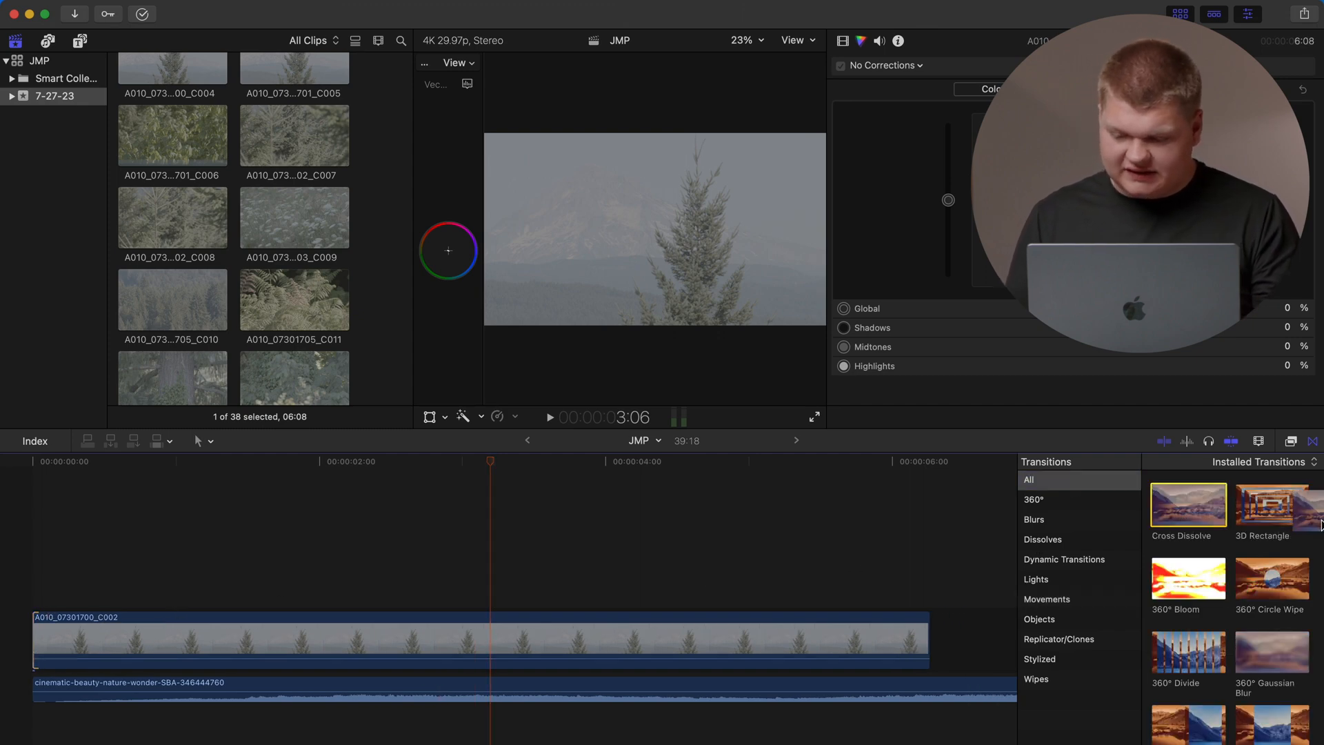
{"action": "left_click_drag", "start_coordinate": [1320, 524], "coordinate": [309, 653]}
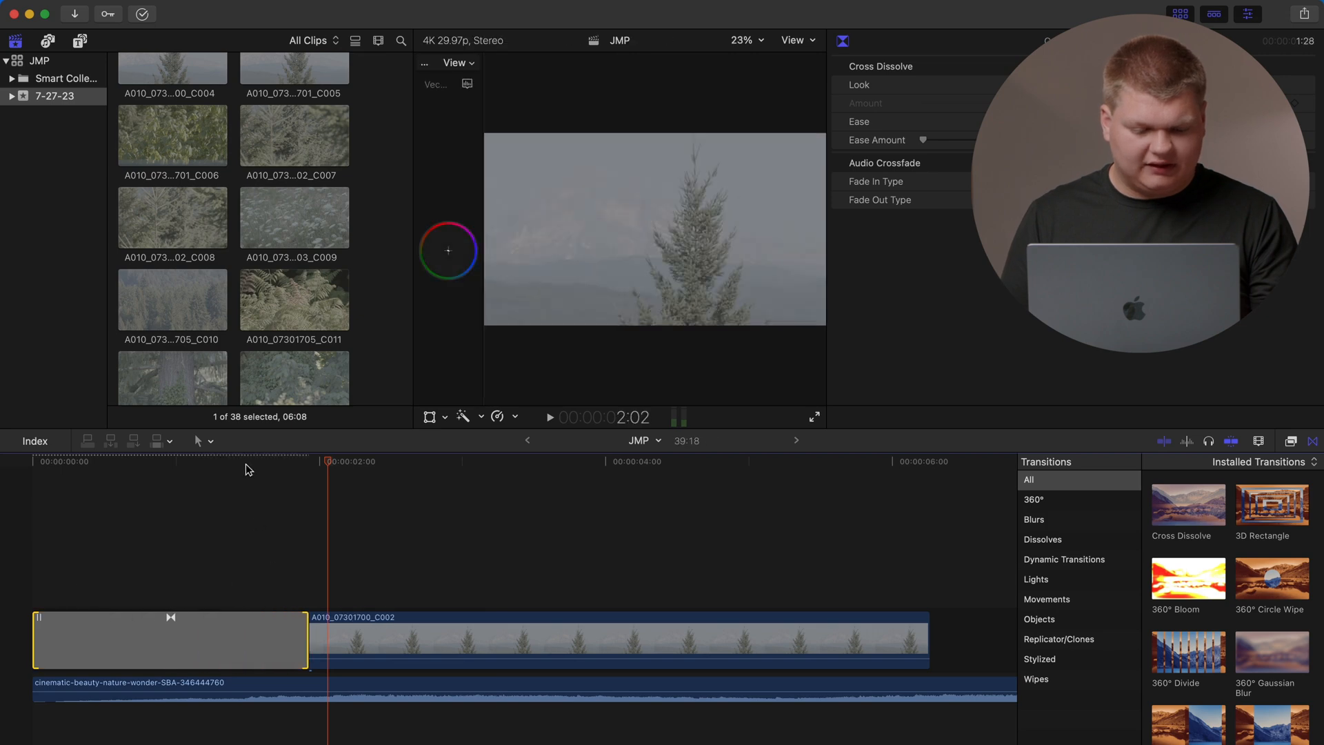
{"action": "key", "text": "space"}
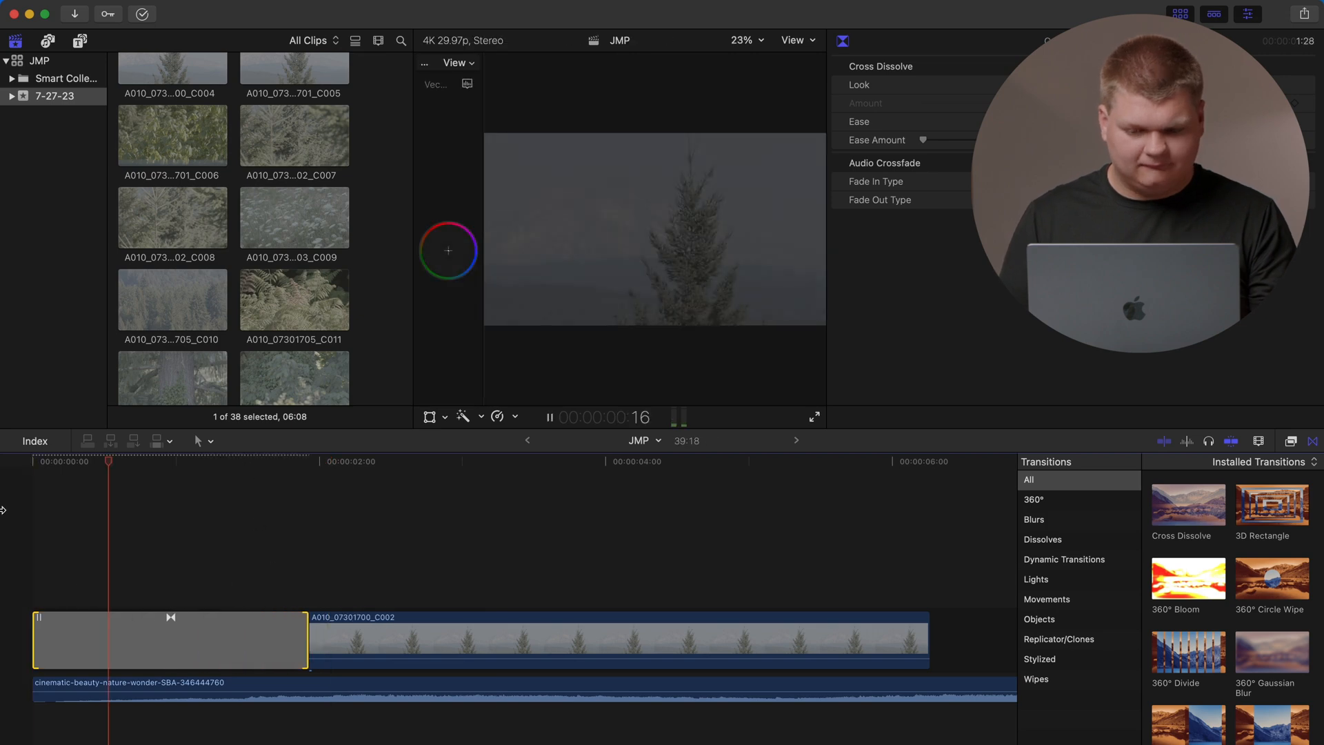
{"action": "left_click_drag", "start_coordinate": [850, 647], "coordinate": [598, 641]}
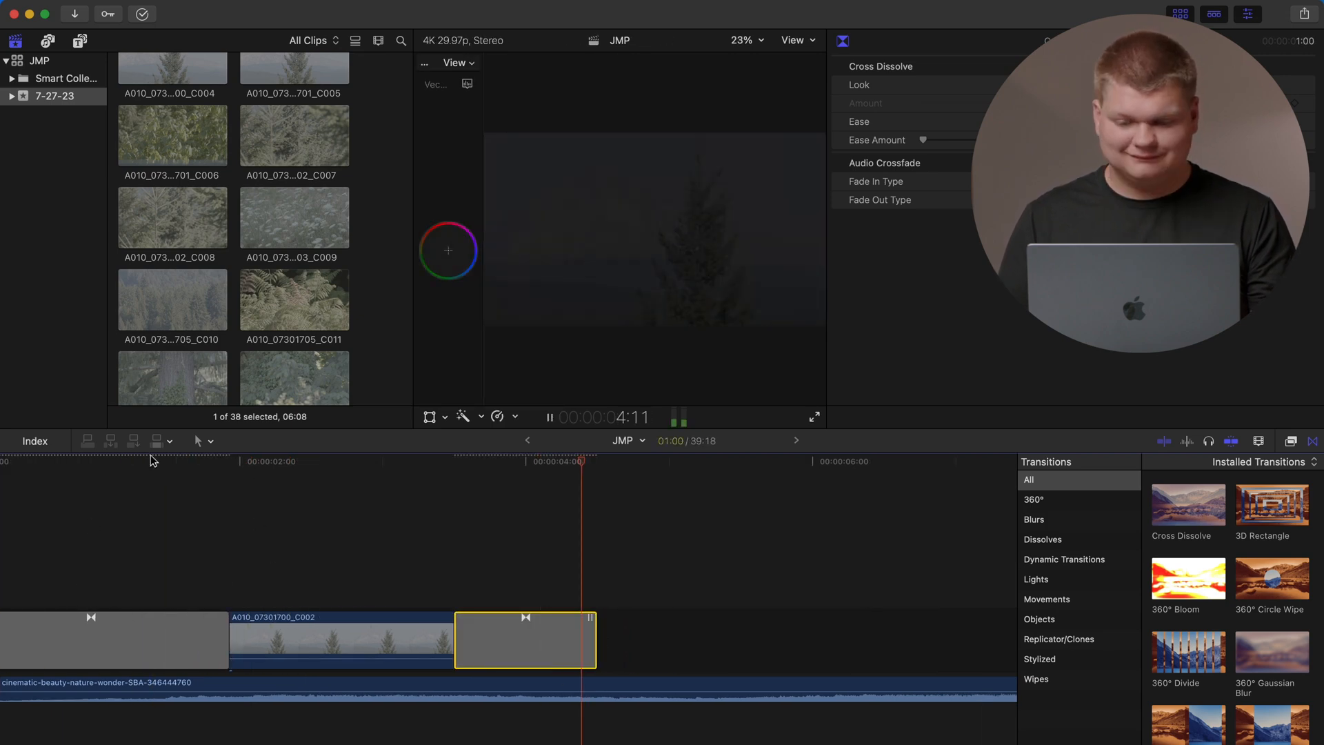
{"action": "key", "text": "space"}
Step: Mark a 7:26 range of the white-flower clip C009, append it after clip C002 and play the join
{"action": "left_click", "coordinate": [274, 295]}
{"action": "left_click", "coordinate": [274, 209]}
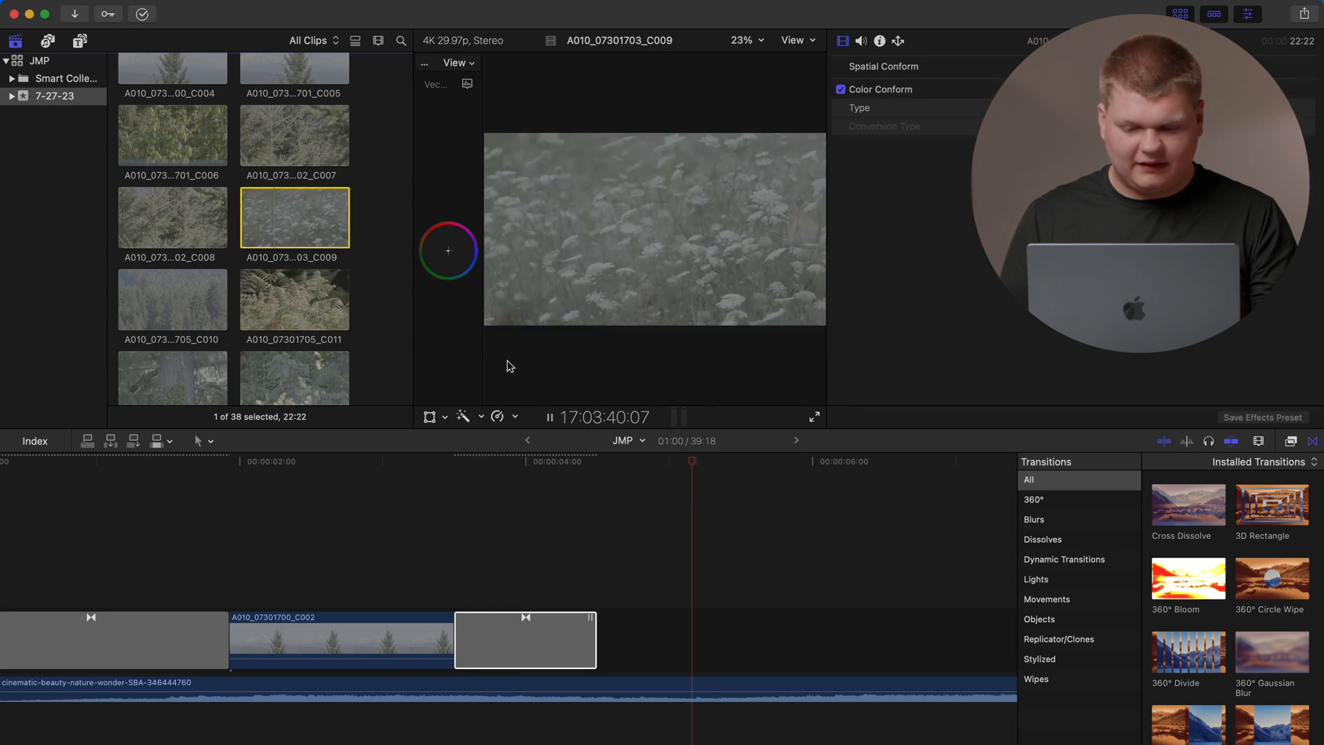
{"action": "left_click_drag", "start_coordinate": [245, 212], "coordinate": [296, 243]}
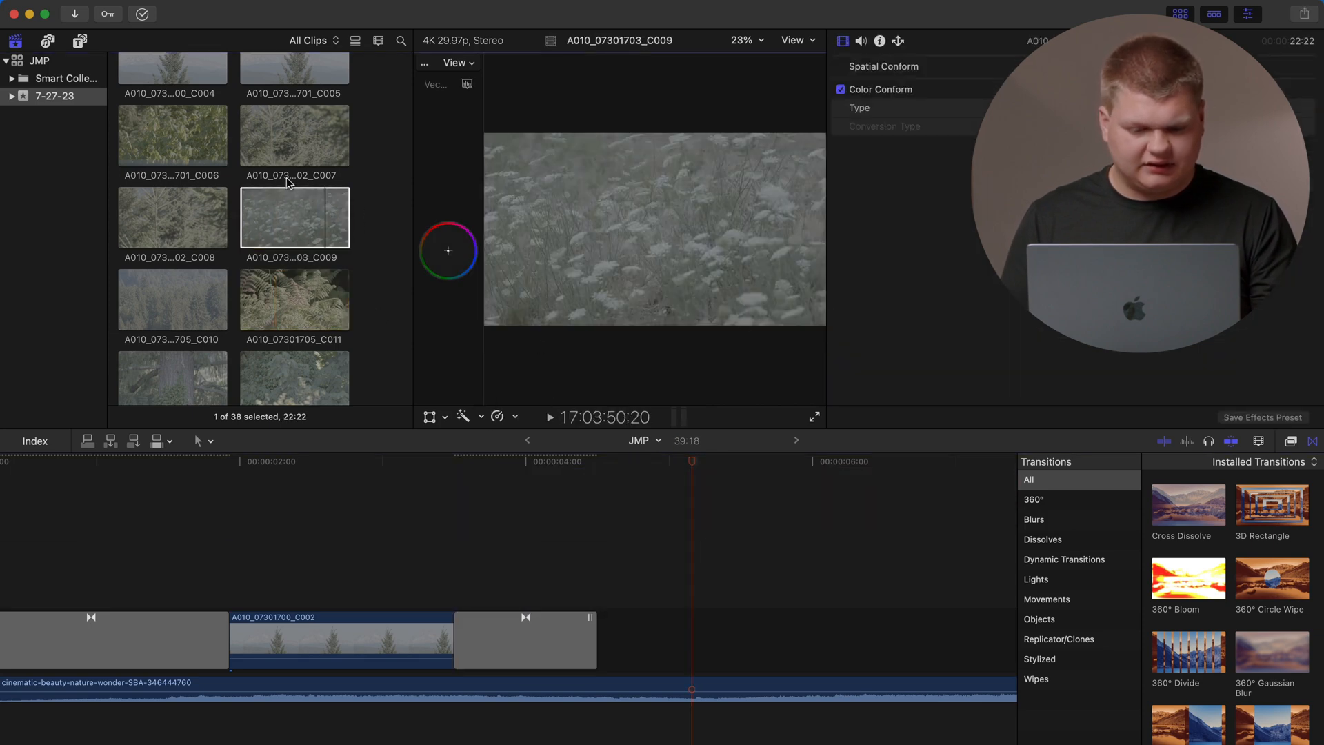
{"action": "left_click", "coordinate": [251, 219]}
{"action": "key", "text": "o"}
{"action": "left_click_drag", "start_coordinate": [252, 219], "coordinate": [608, 636]}
{"action": "left_click", "coordinate": [483, 462]}
{"action": "key", "text": "space"}
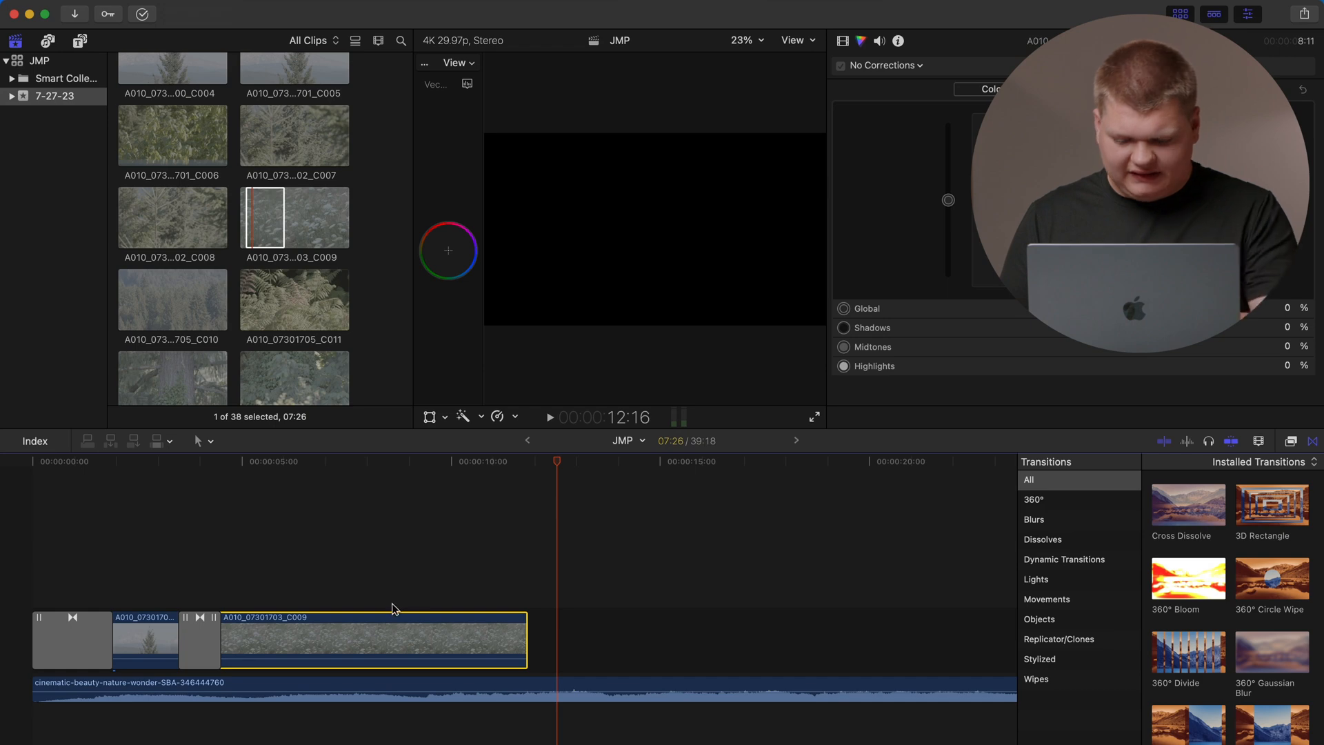
Step: Shift clip C009 to leave a short gap before it, and add a 1:00 Cross Dissolve at its start
{"action": "left_click_drag", "start_coordinate": [357, 628], "coordinate": [500, 612]}
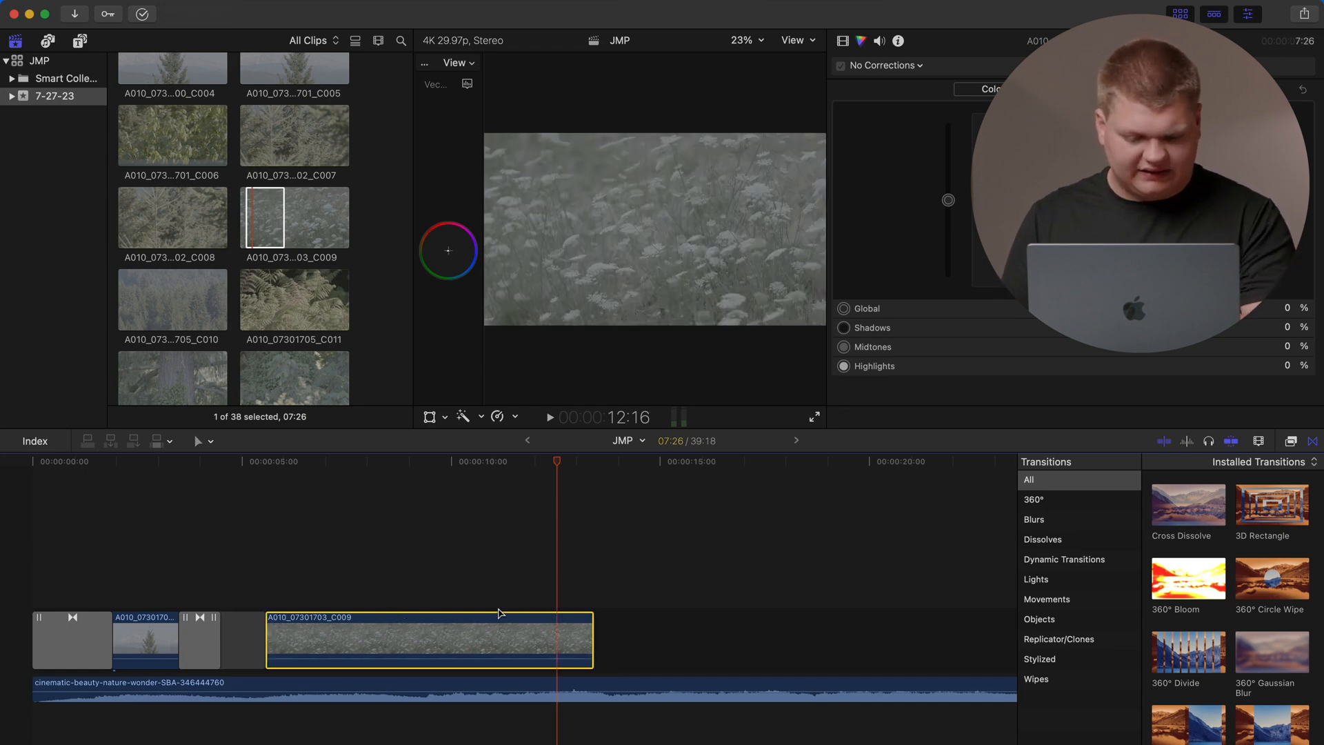
{"action": "left_click_drag", "start_coordinate": [1184, 511], "coordinate": [266, 641]}
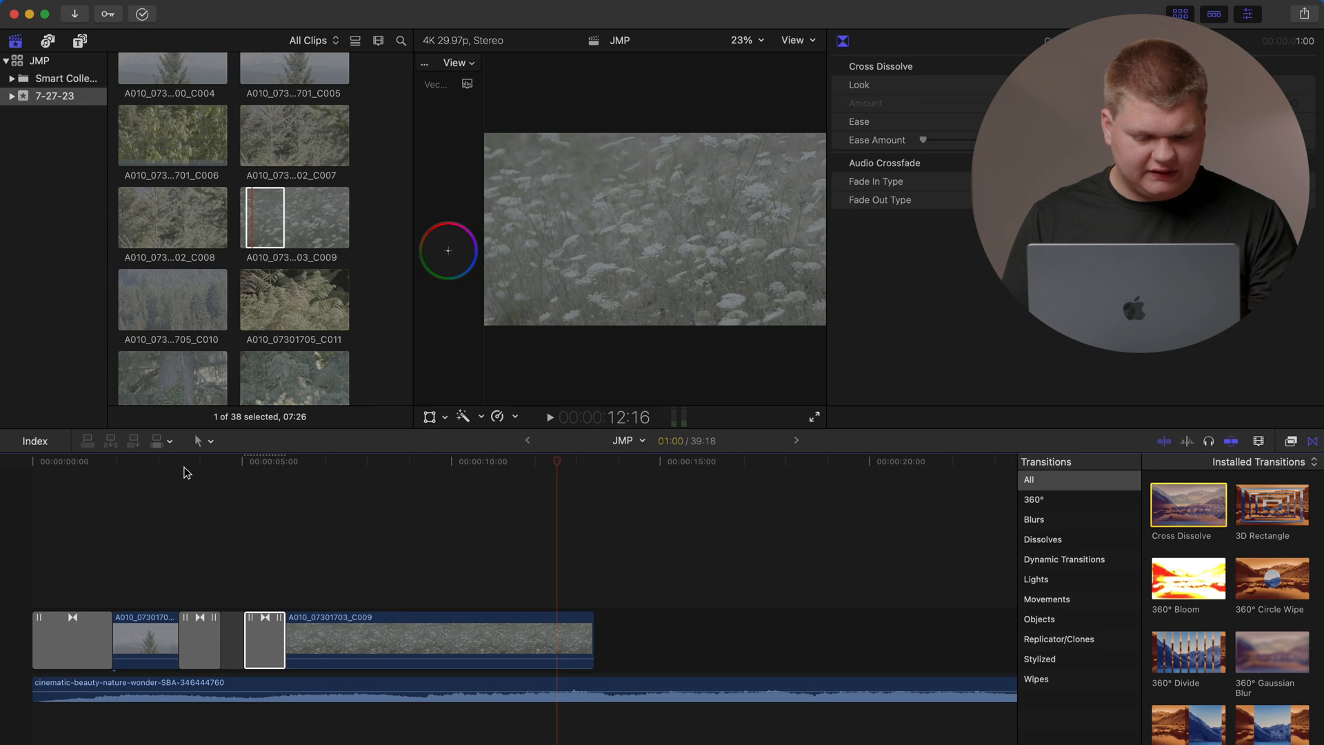
{"action": "left_click", "coordinate": [178, 466]}
{"action": "key", "text": "space"}
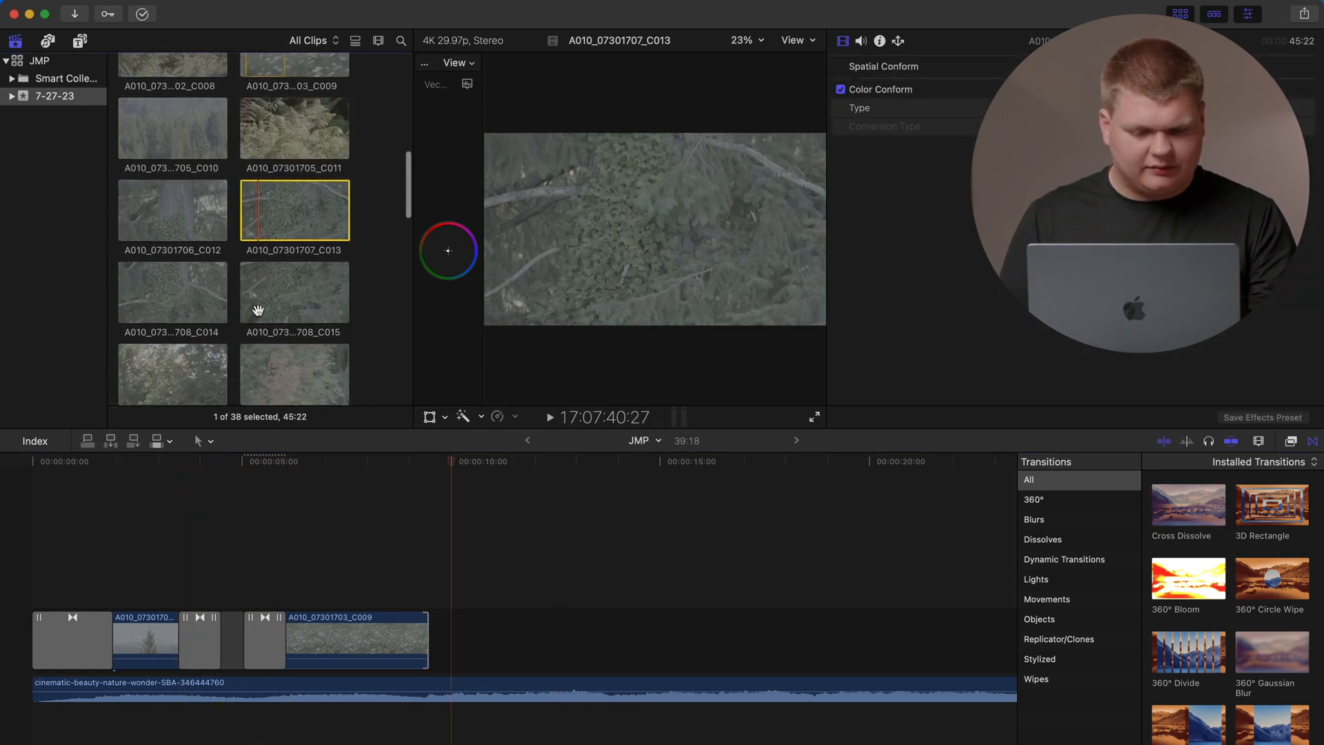
Step: Append a range of the forest clip C015 directly after clip C009 and play the sequence
{"action": "left_click_drag", "start_coordinate": [265, 314], "coordinate": [620, 645]}
{"action": "scroll", "coordinate": [622, 646], "scroll_direction": "left", "scroll_amount": 1}
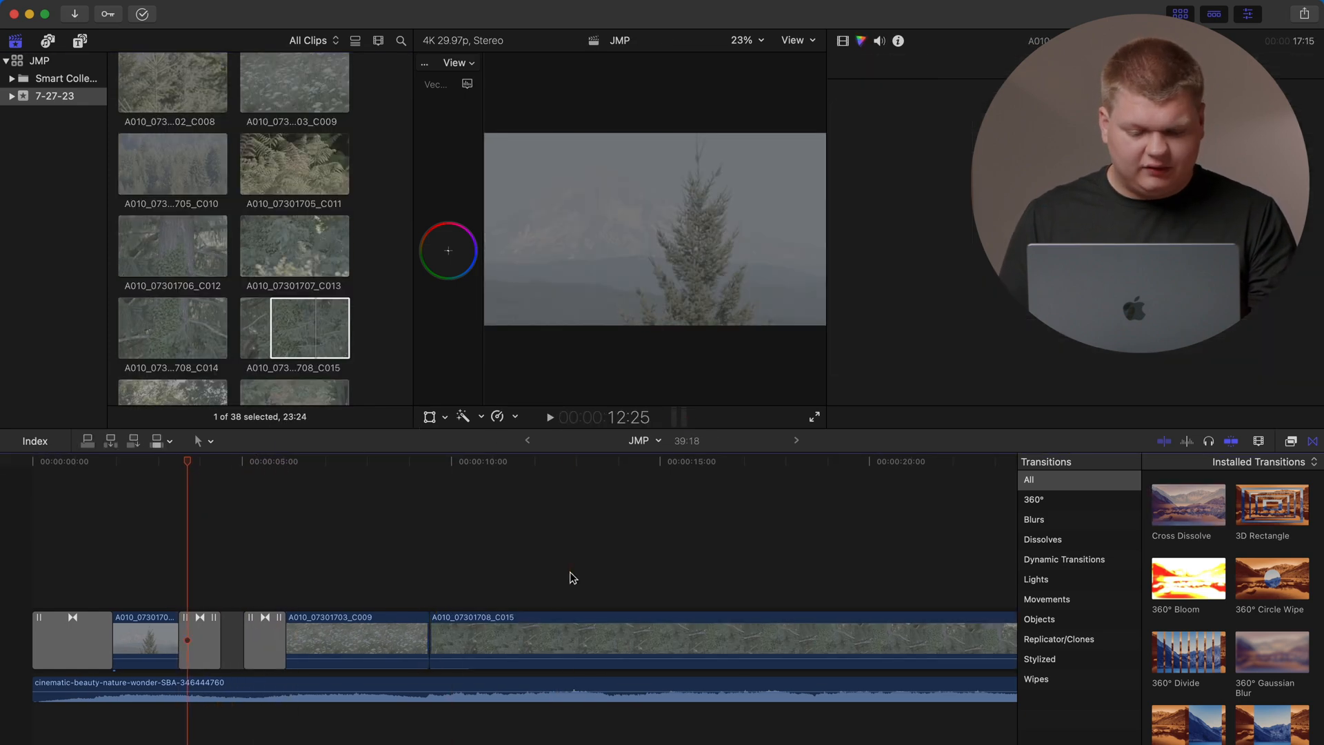
{"action": "left_click", "coordinate": [569, 583]}
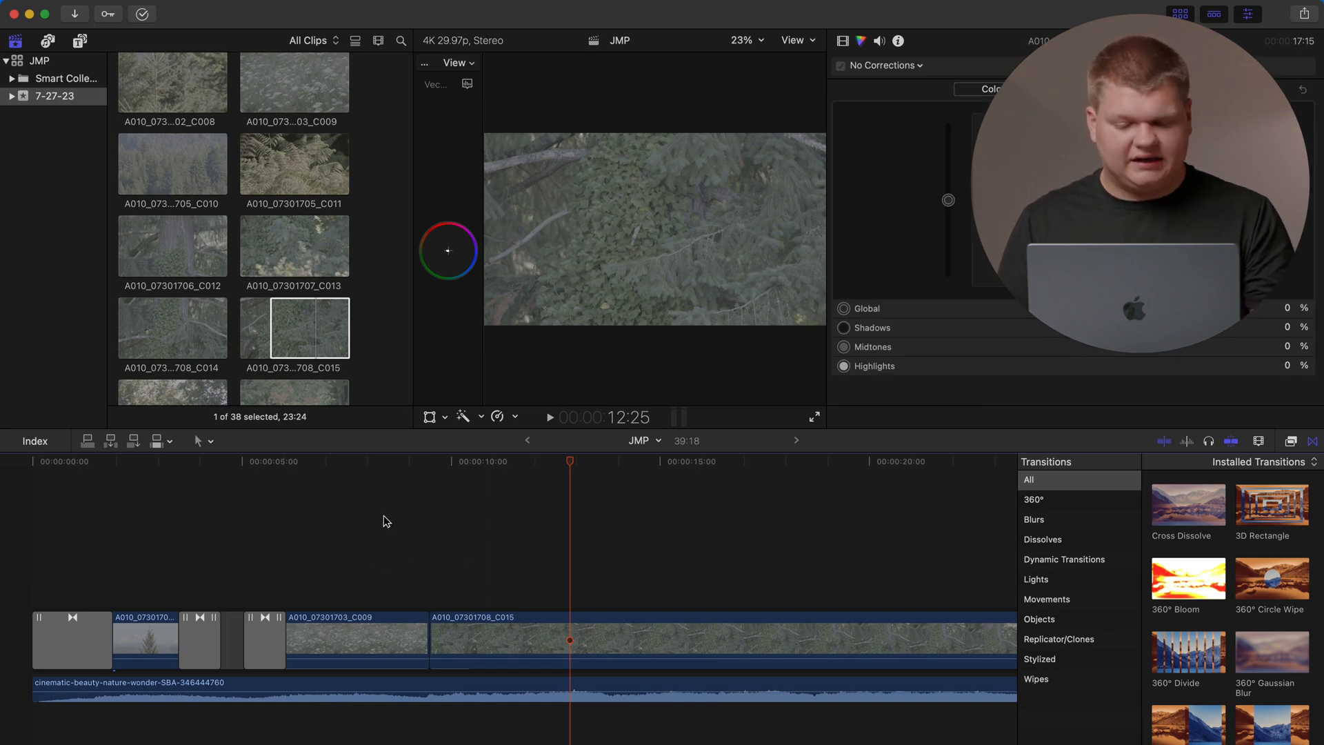
{"action": "left_click", "coordinate": [244, 482]}
{"action": "key", "text": "space"}
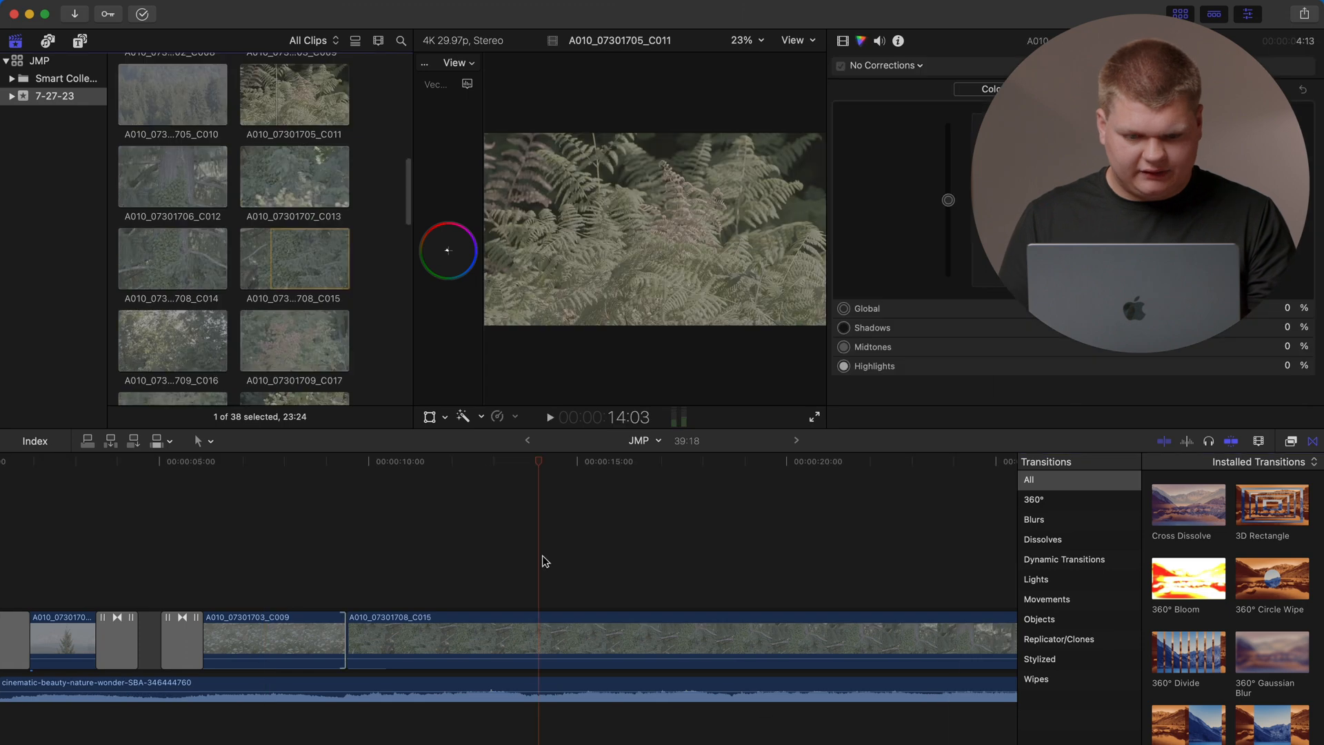
Step: Connect a 15:10 range of fern clip C011 above C015 from about 11:15, and stack clip C017 above it from about 14:00
{"action": "left_click_drag", "start_coordinate": [314, 103], "coordinate": [348, 103]}
{"action": "left_click_drag", "start_coordinate": [331, 97], "coordinate": [586, 568]}
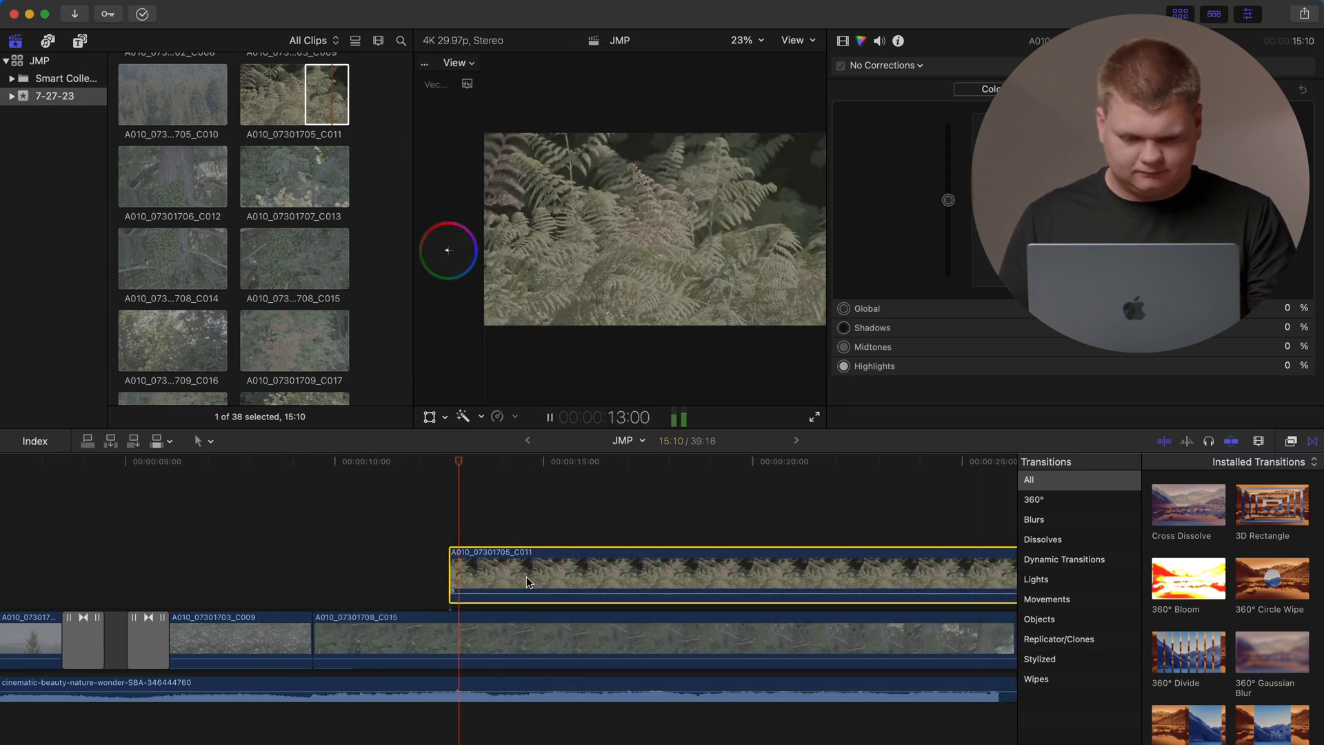
{"action": "left_click_drag", "start_coordinate": [528, 576], "coordinate": [480, 571]}
{"action": "left_click", "coordinate": [369, 454]}
{"action": "key", "text": "space"}
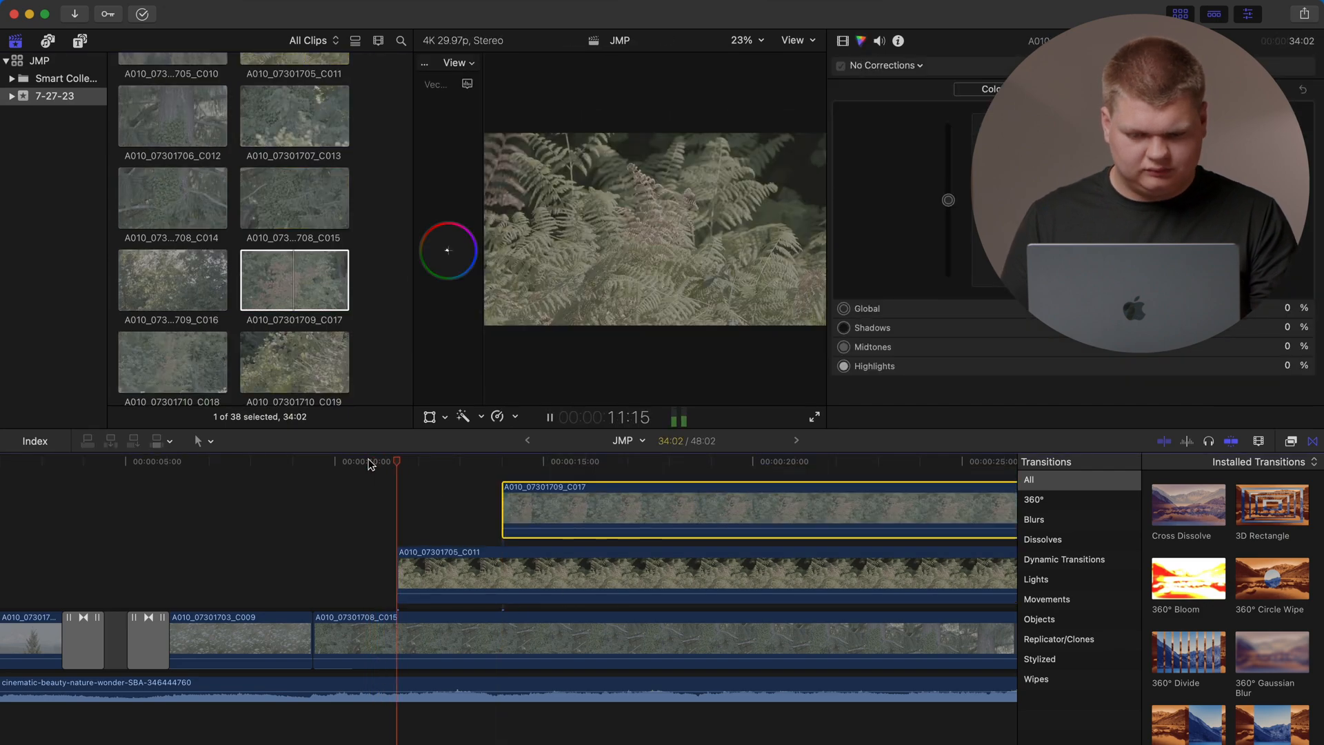
Step: Connect the close-up flower clip C022 above C017 so that it starts at about 17:07, playing the section to check the timing
{"action": "scroll", "coordinate": [379, 545], "scroll_direction": "right", "scroll_amount": 3}
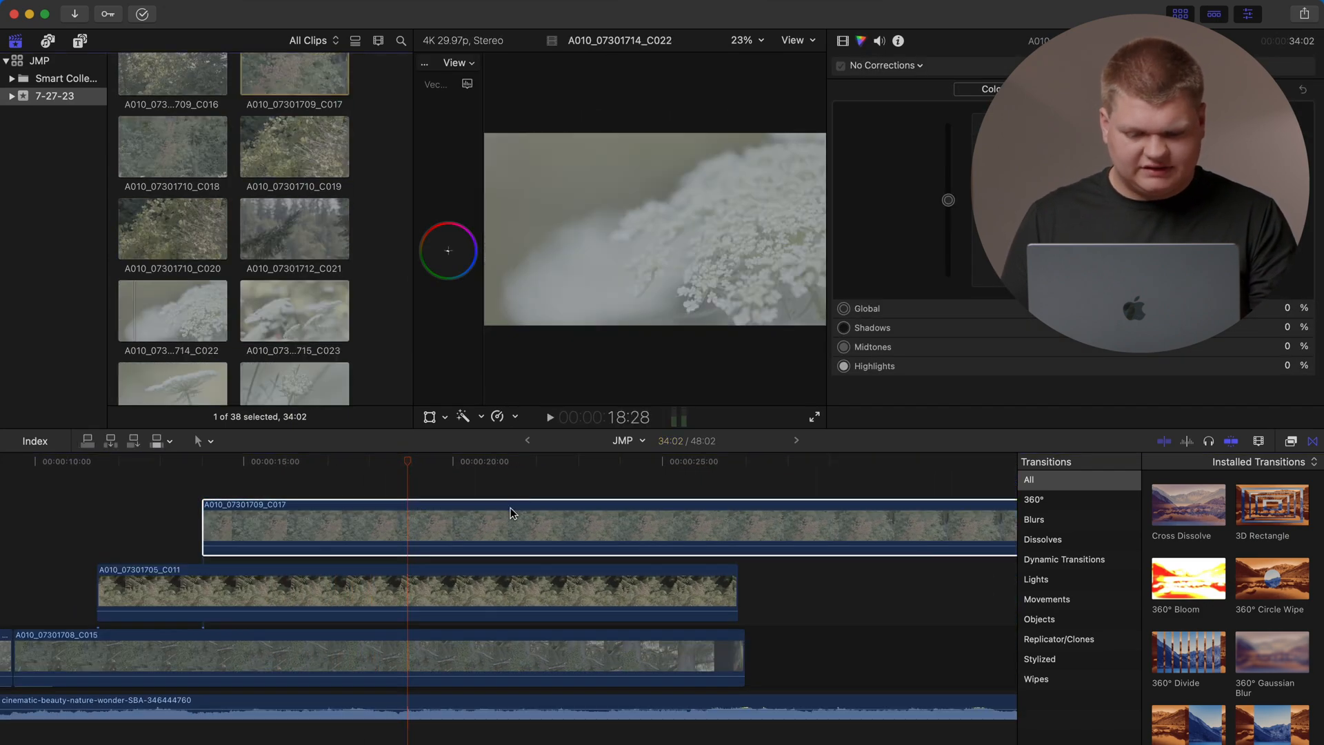
{"action": "scroll", "coordinate": [185, 276], "scroll_direction": "down", "scroll_amount": 2}
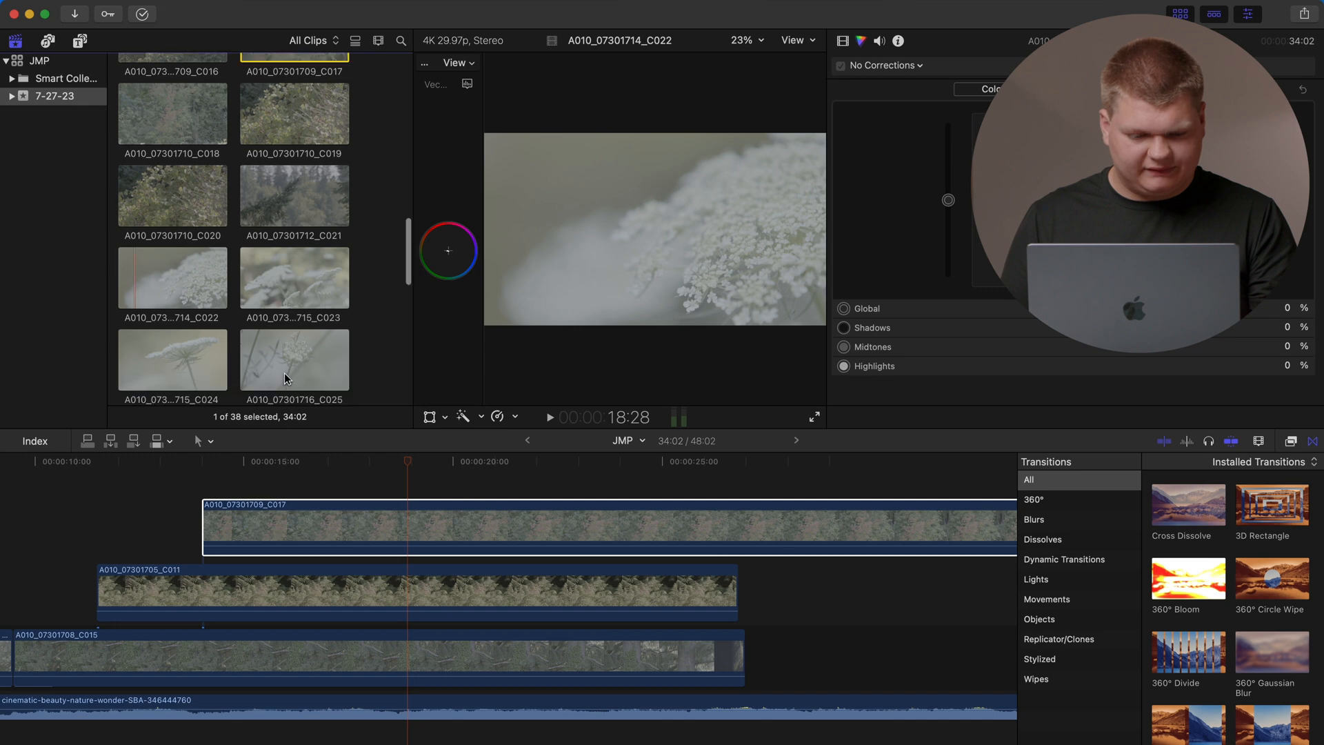
{"action": "left_click", "coordinate": [184, 273]}
{"action": "left_click_drag", "start_coordinate": [510, 502], "coordinate": [404, 540]}
{"action": "key", "text": "space"}
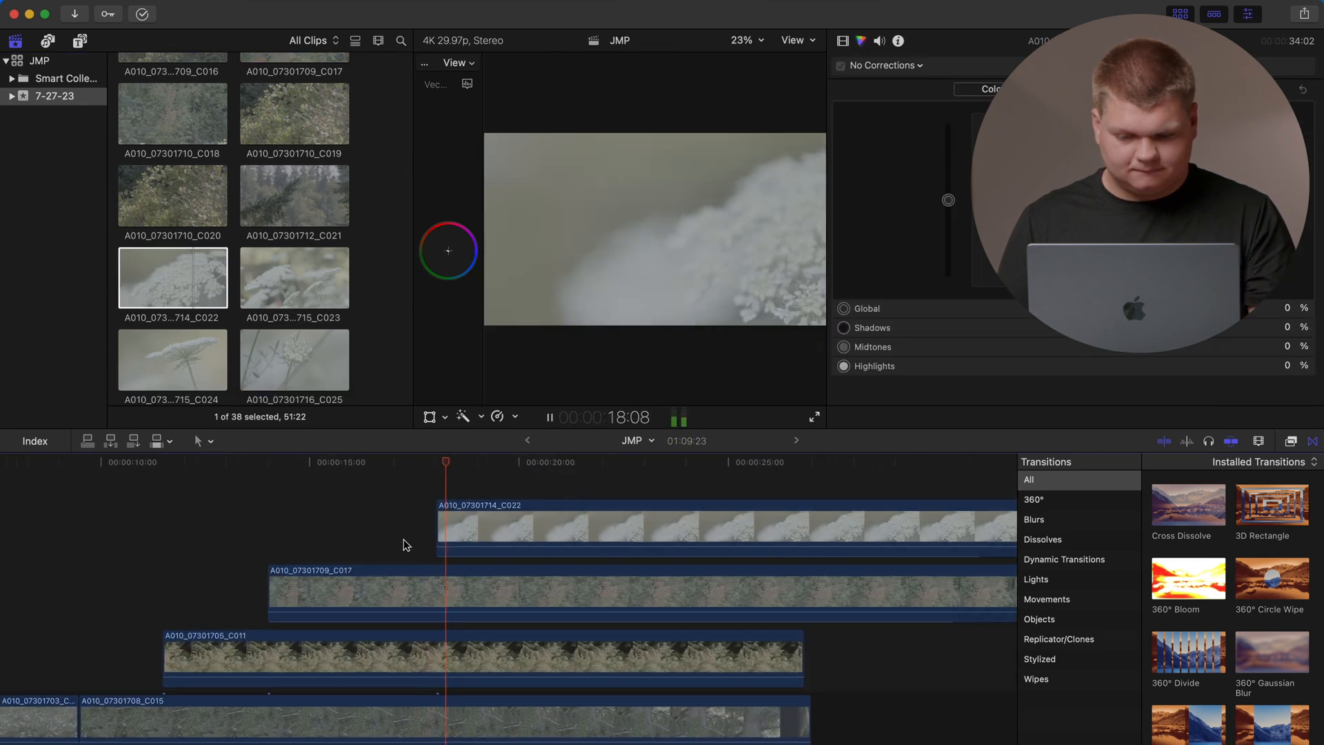
{"action": "mouse_move", "coordinate": [499, 532]}
{"action": "left_mouse_down"}
{"action": "mouse_move", "coordinate": [944, 532]}
{"action": "mouse_move", "coordinate": [486, 527]}
{"action": "left_mouse_up"}
{"action": "left_click", "coordinate": [963, 574]}
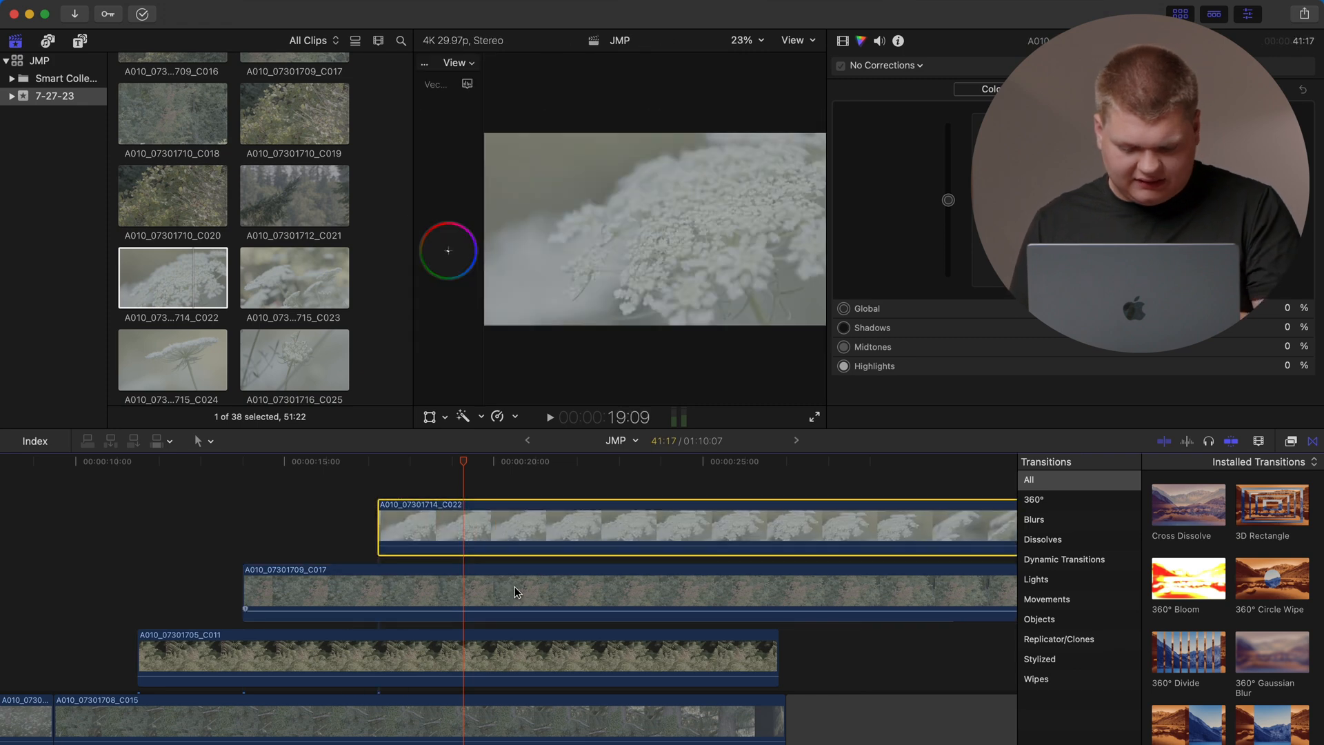
Step: Blade the stacked clips C017, C011 and C015 near the 20-second mark
{"action": "key", "text": "b"}
{"action": "left_click", "coordinate": [492, 592]}
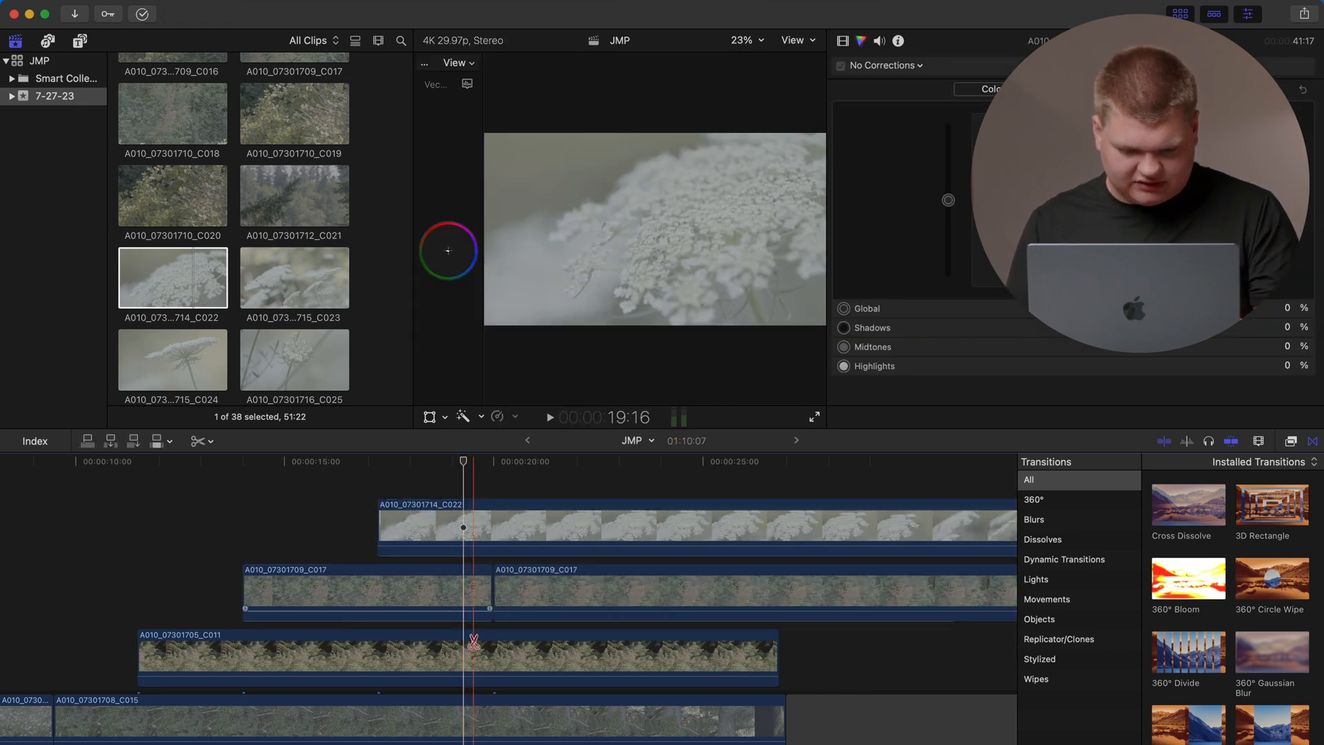
{"action": "left_click", "coordinate": [473, 648]}
{"action": "left_click", "coordinate": [482, 727]}
{"action": "key", "text": "a"}
Step: Delete the trailing pieces of clips C011, C015 and C017 after their cuts
{"action": "left_click", "coordinate": [530, 673]}
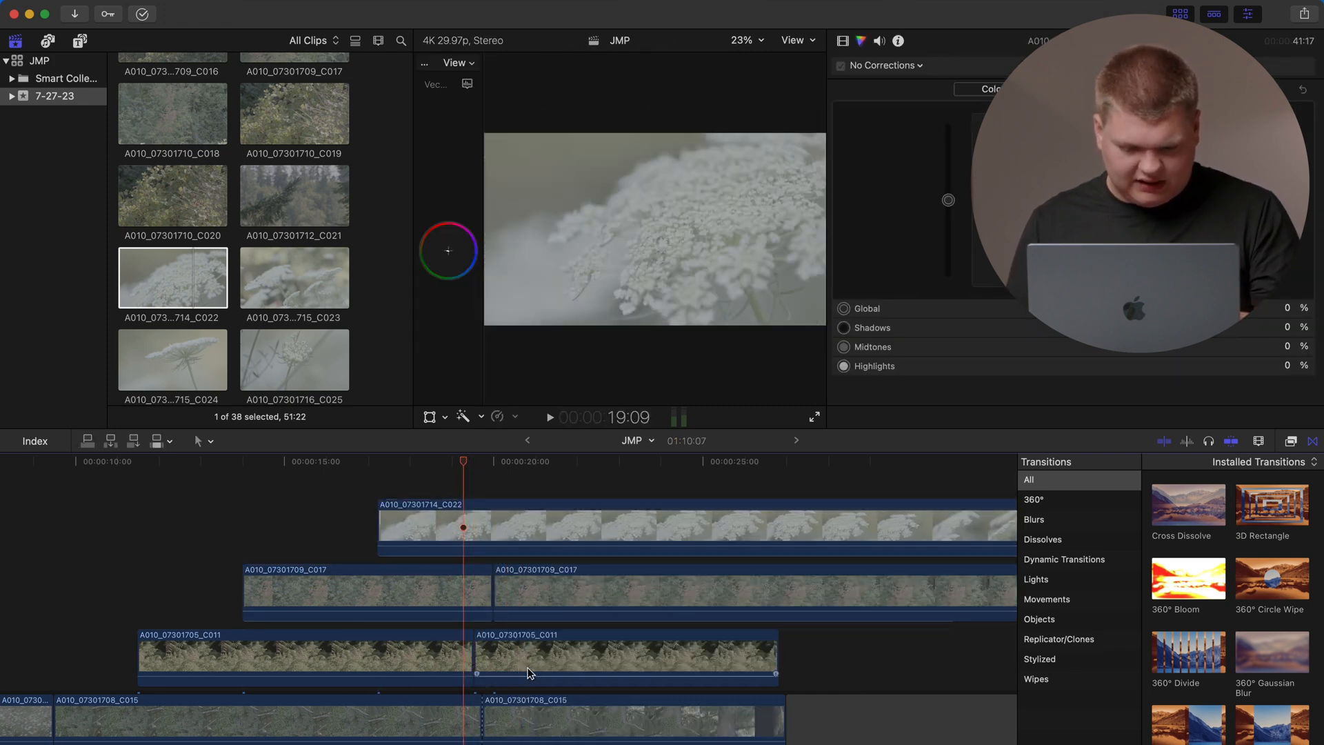
{"action": "key", "text": "Delete"}
{"action": "left_click", "coordinate": [605, 735]}
{"action": "key", "text": "Delete"}
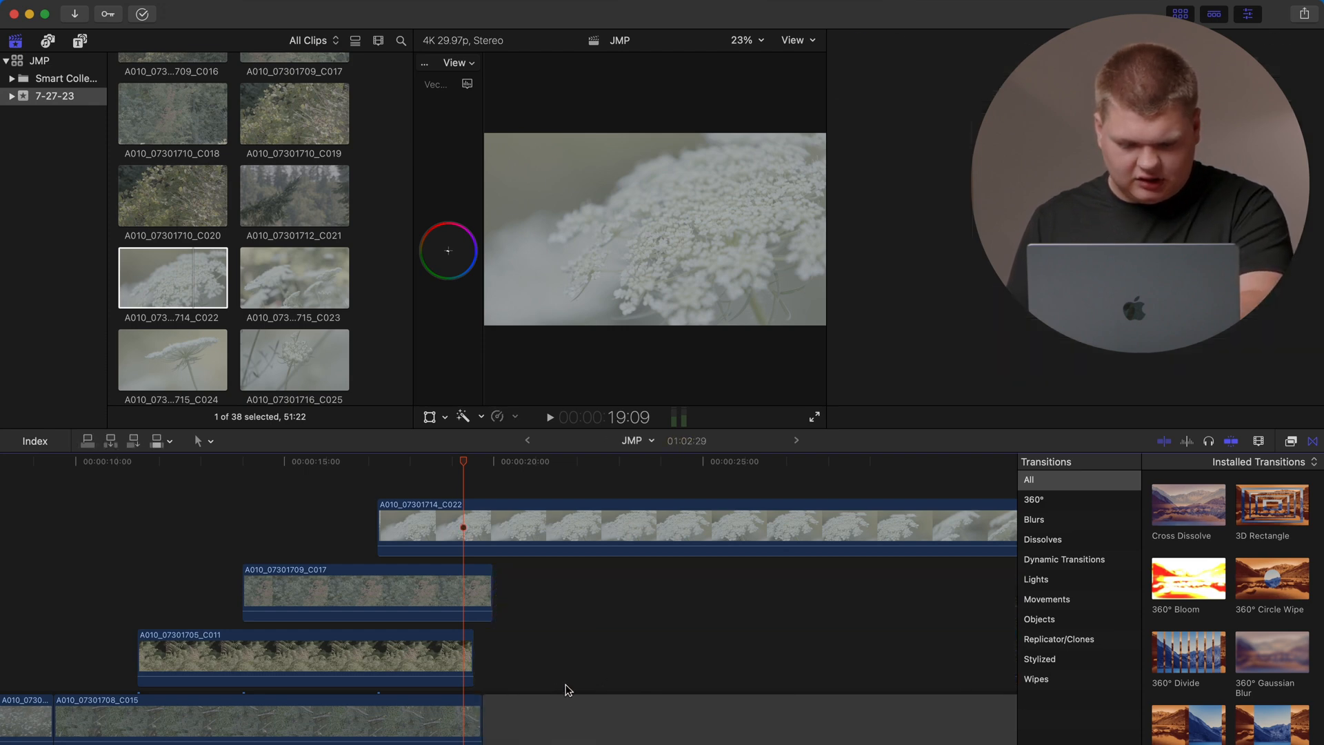
{"action": "key", "text": "Delete"}
Step: Trim the ends of clips C017, C011 and C015 so each stops where the clip stacked above it begins
{"action": "left_click_drag", "start_coordinate": [492, 593], "coordinate": [377, 593]}
{"action": "left_click_drag", "start_coordinate": [472, 652], "coordinate": [242, 652]}
{"action": "left_click_drag", "start_coordinate": [480, 724], "coordinate": [137, 722]}
{"action": "left_click", "coordinate": [206, 494]}
{"action": "left_click", "coordinate": [216, 736]}
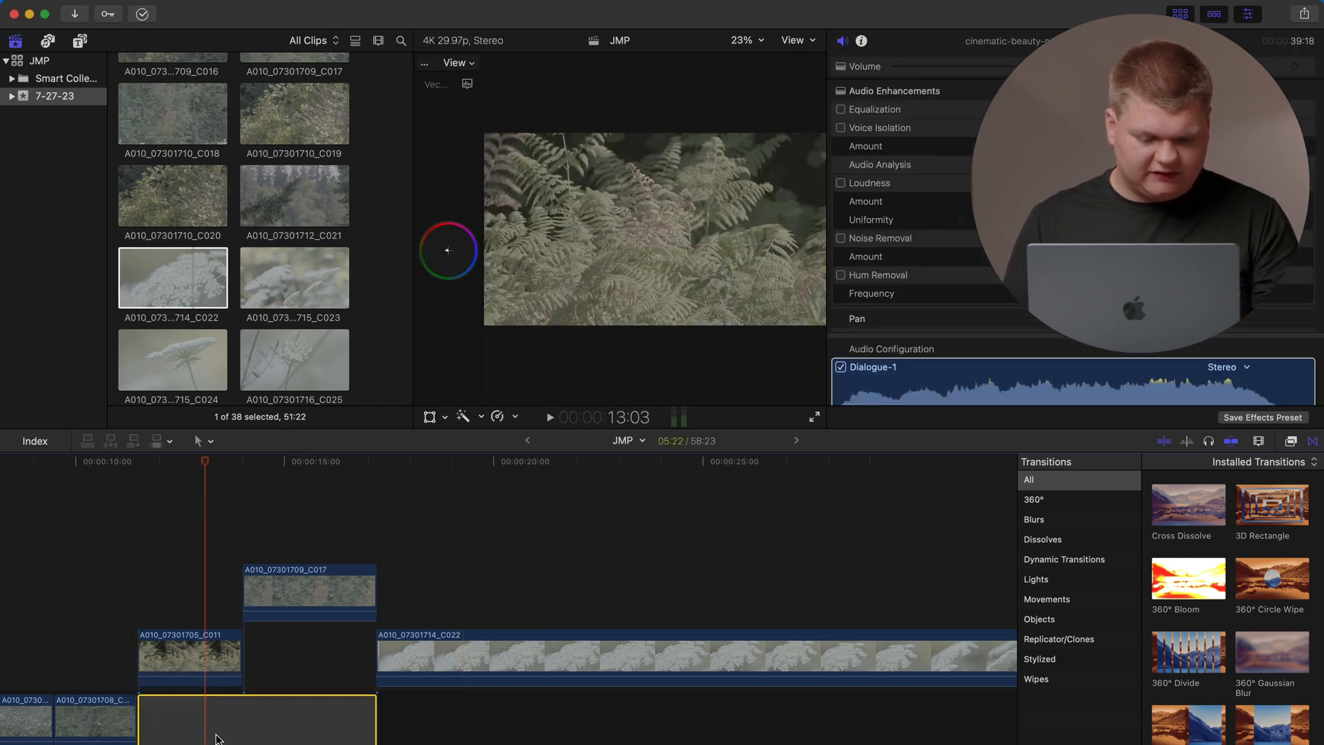
Step: Try to delete the gap clip beneath the connected clips C011 and C017, undoing each deletion
{"action": "key", "text": "Delete"}
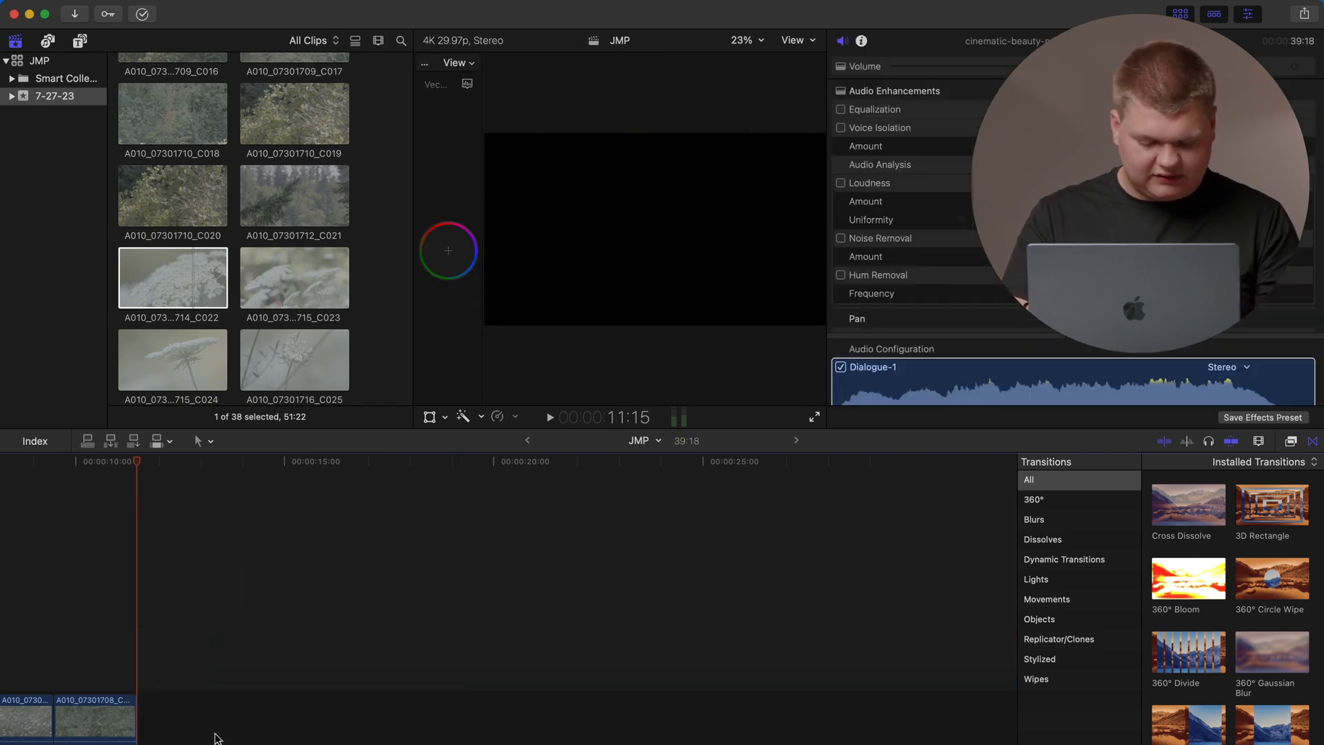
{"action": "key", "text": "super+z"}
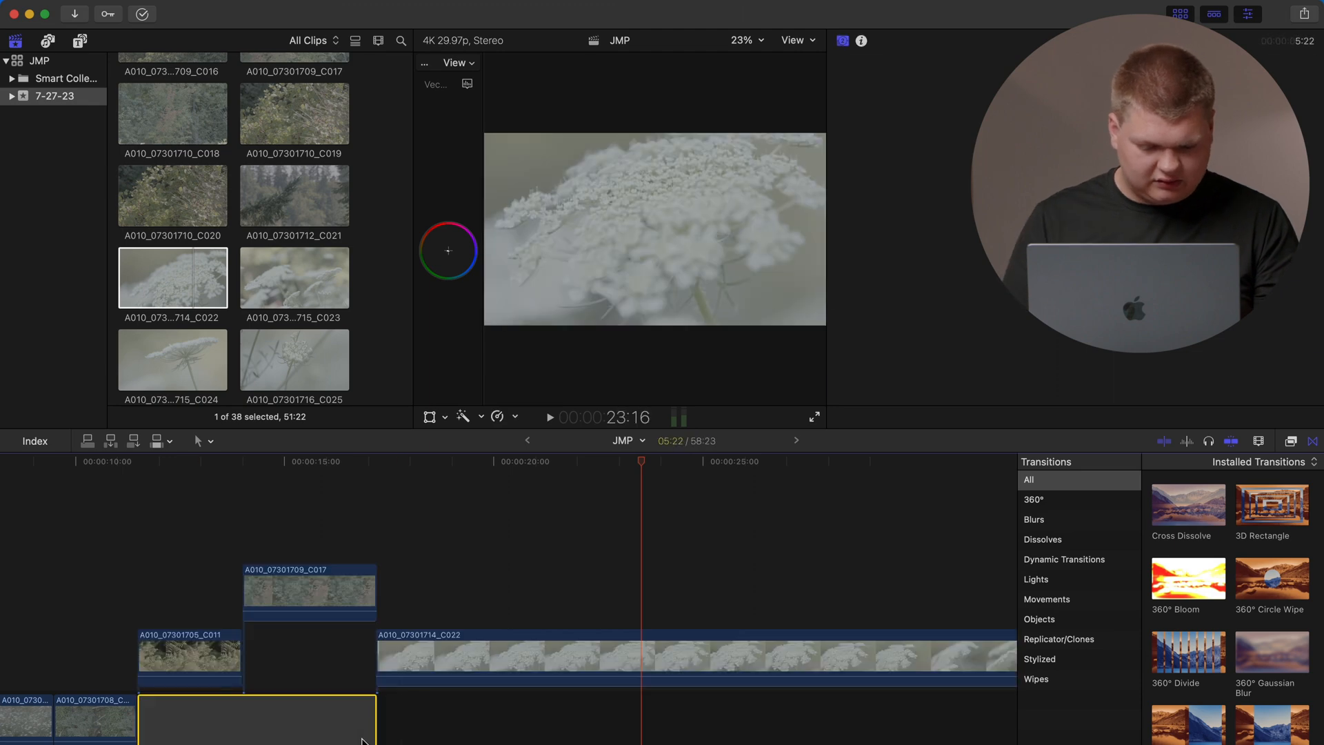
{"action": "left_click", "coordinate": [274, 713]}
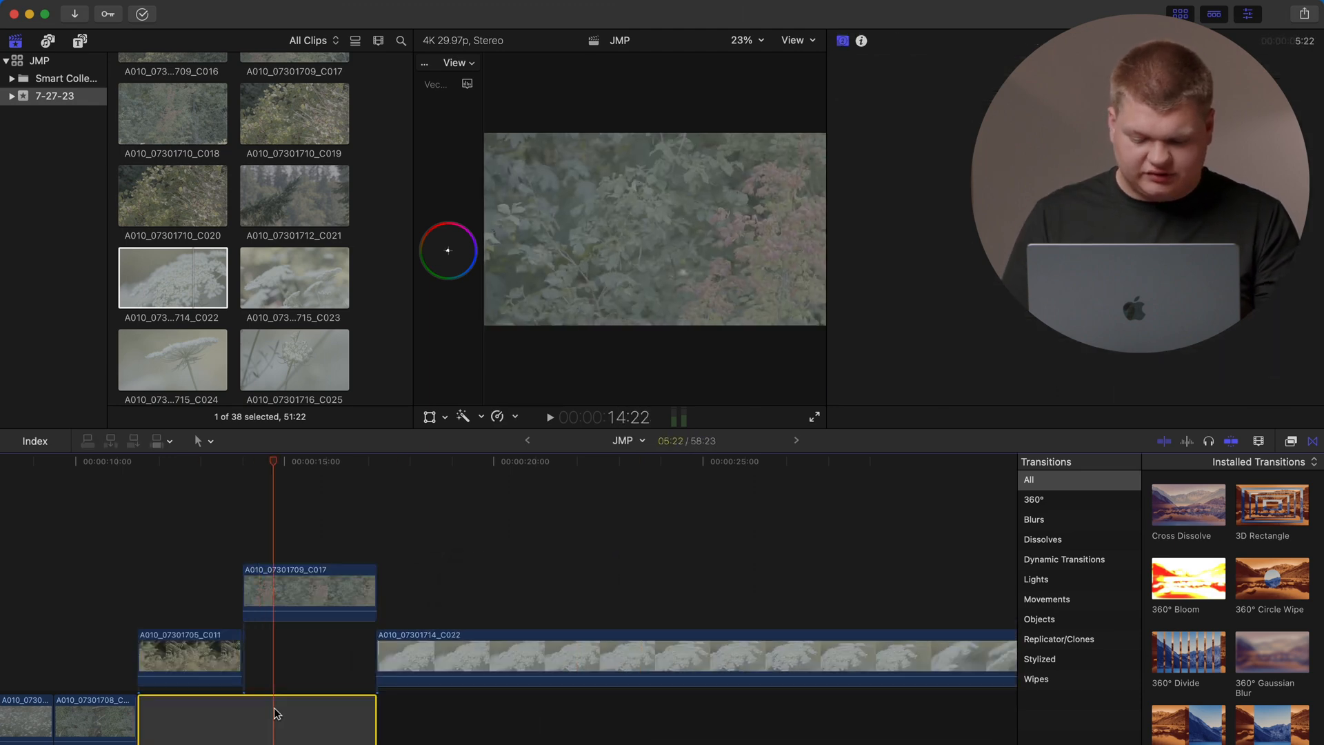
{"action": "key", "text": "Delete"}
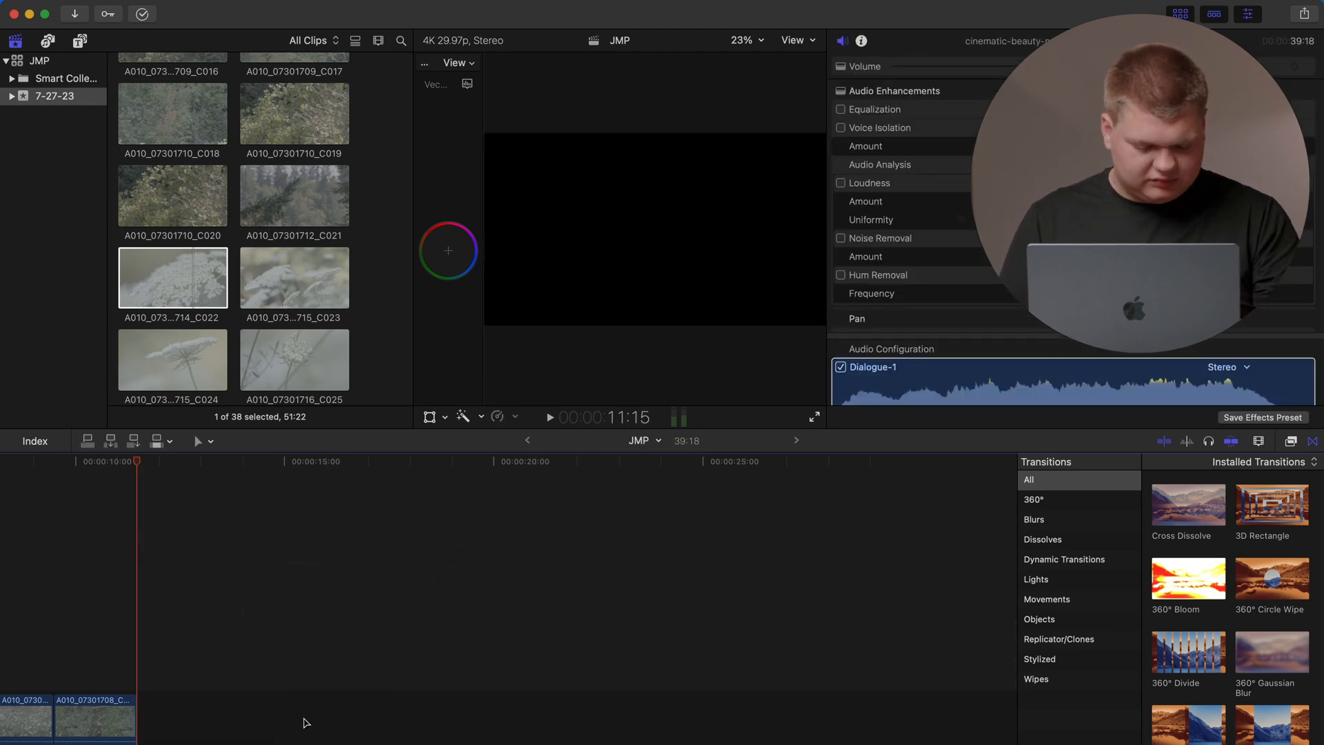
{"action": "key", "text": "ctrl+z"}
{"action": "key", "text": "ctrl+shift+z"}
{"action": "key", "text": "ctrl+z"}
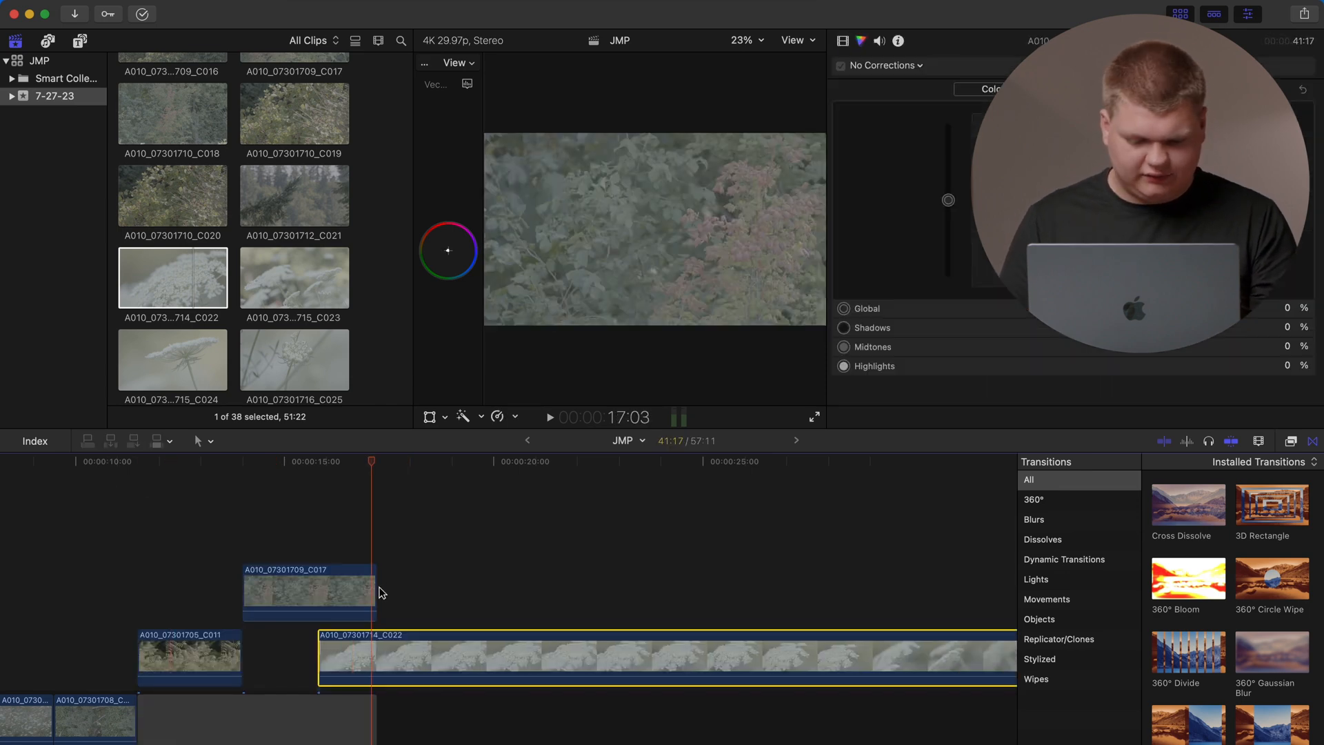
Step: Trim the end of connected clip C017 back to about 2.5 seconds long, playing the section to check the timing
{"action": "left_click_drag", "start_coordinate": [376, 591], "coordinate": [349, 590]}
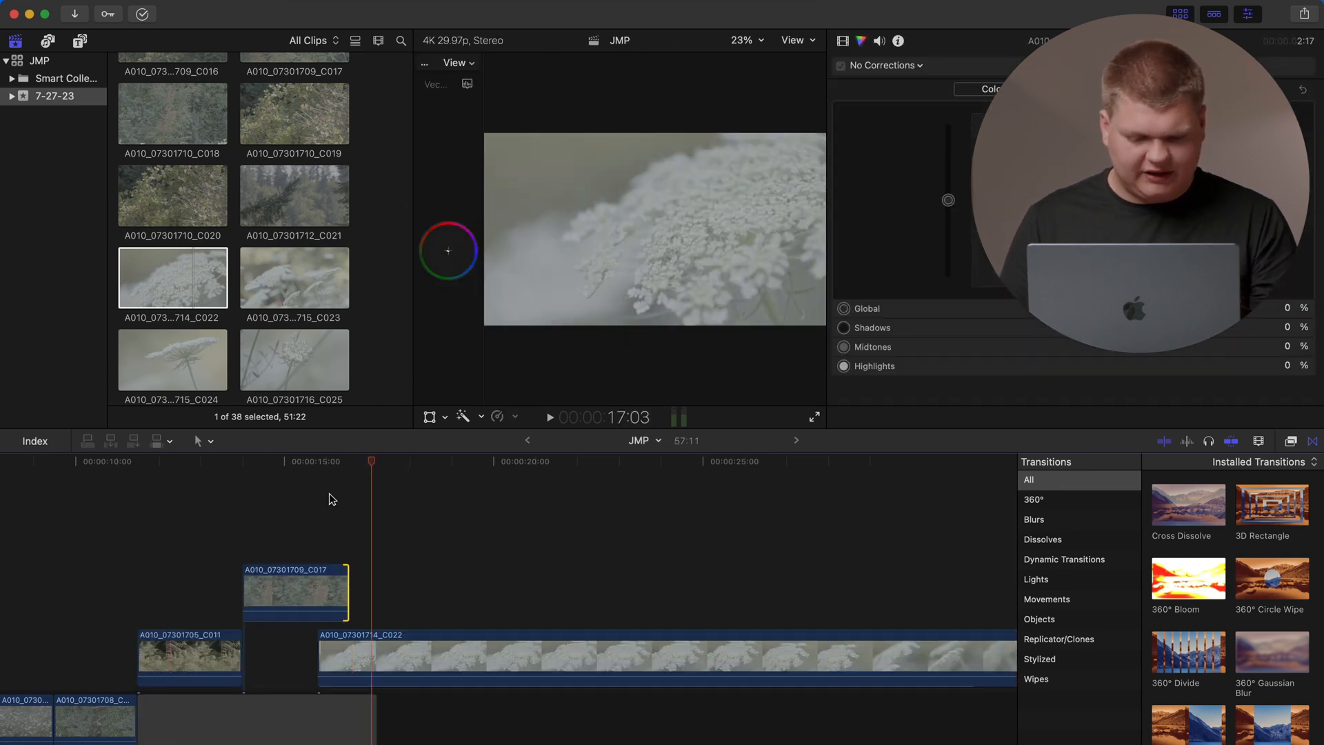
{"action": "left_click", "coordinate": [324, 471]}
{"action": "key", "text": "space"}
{"action": "key", "text": "space"}
{"action": "scroll", "coordinate": [713, 610], "scroll_direction": "right", "scroll_amount": 6}
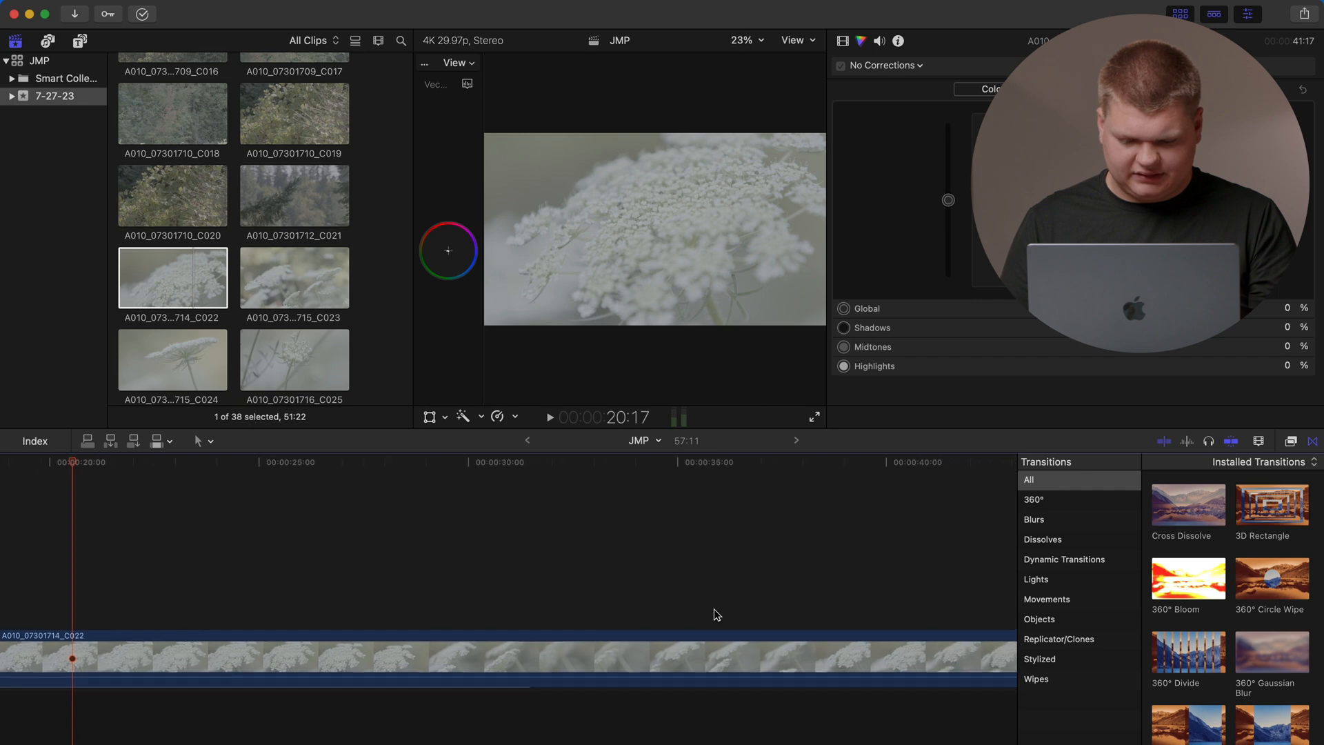
Step: Add the forest clip C010 to the primary storyline directly after the gap clip
{"action": "scroll", "coordinate": [301, 343], "scroll_direction": "up", "scroll_amount": 8}
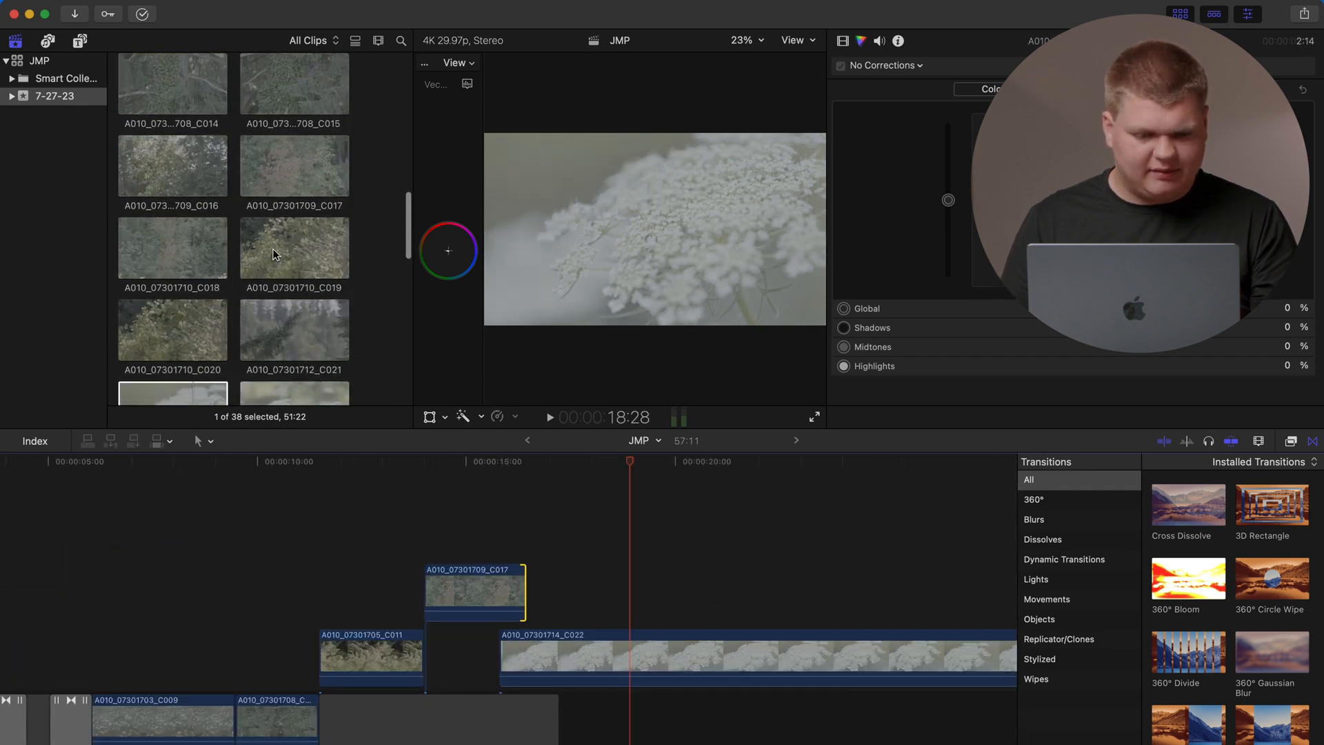
{"action": "scroll", "coordinate": [220, 204], "scroll_direction": "up", "scroll_amount": 5}
{"action": "scroll", "coordinate": [258, 539], "scroll_direction": "left", "scroll_amount": 6}
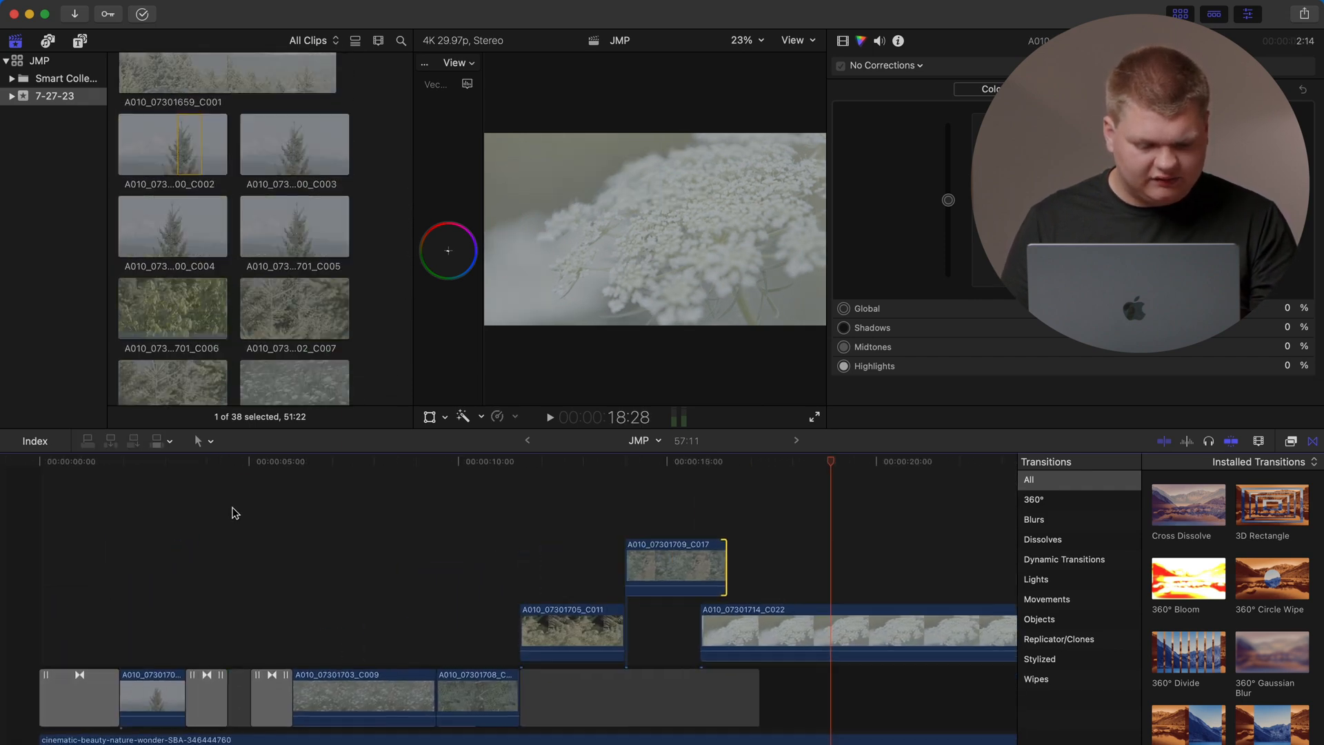
{"action": "left_click", "coordinate": [386, 468]}
{"action": "left_click", "coordinate": [643, 472]}
{"action": "scroll", "coordinate": [308, 326], "scroll_direction": "down", "scroll_amount": 6}
{"action": "scroll", "coordinate": [308, 325], "scroll_direction": "up", "scroll_amount": 3}
{"action": "scroll", "coordinate": [308, 325], "scroll_direction": "up", "scroll_amount": 5}
{"action": "scroll", "coordinate": [309, 324], "scroll_direction": "down", "scroll_amount": 5}
{"action": "left_click_drag", "start_coordinate": [172, 152], "coordinate": [833, 554]}
Step: Blade the connected flower clip C022 near the 19-second mark and delete its trailing piece
{"action": "left_click", "coordinate": [812, 604]}
{"action": "scroll", "coordinate": [808, 608], "scroll_direction": "right", "scroll_amount": 2}
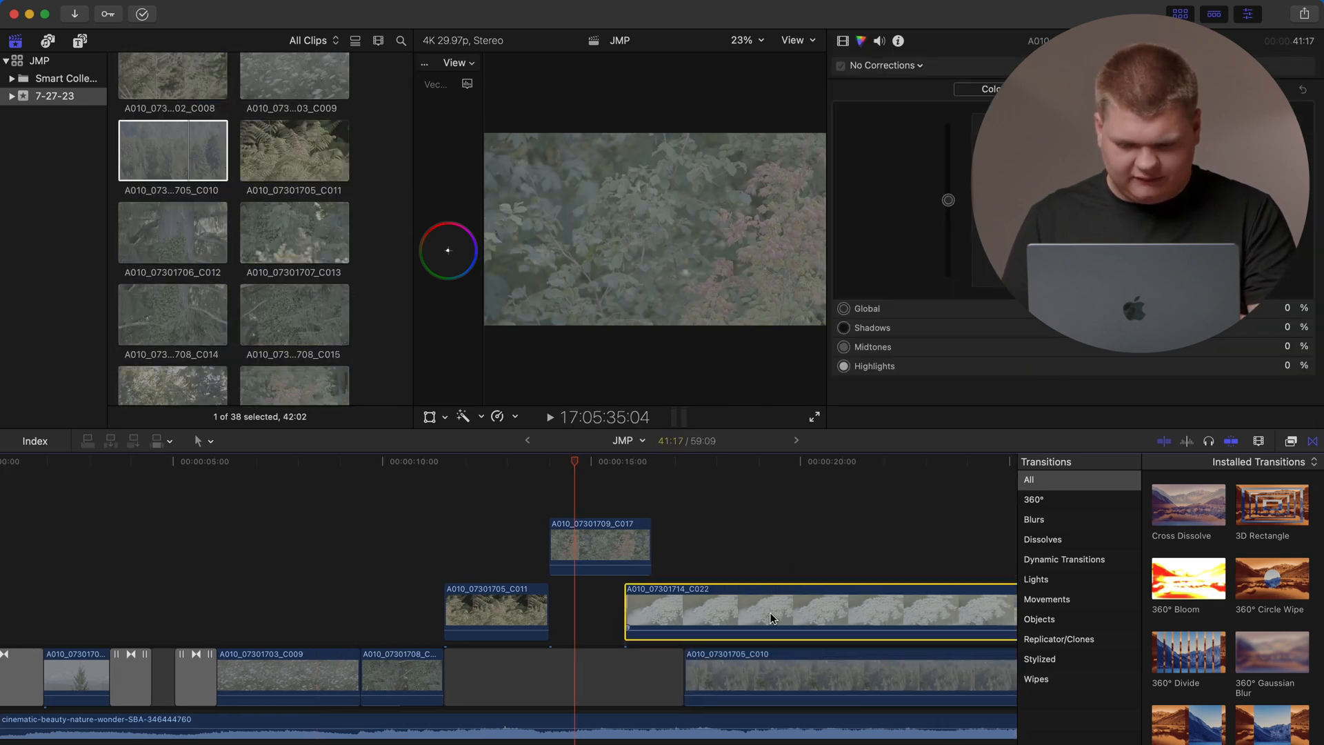
{"action": "key", "text": "b"}
{"action": "left_click", "coordinate": [770, 616]}
{"action": "key", "text": "super+4"}
{"action": "key", "text": "a"}
{"action": "left_click", "coordinate": [809, 610]}
{"action": "key", "text": "BackSpace"}
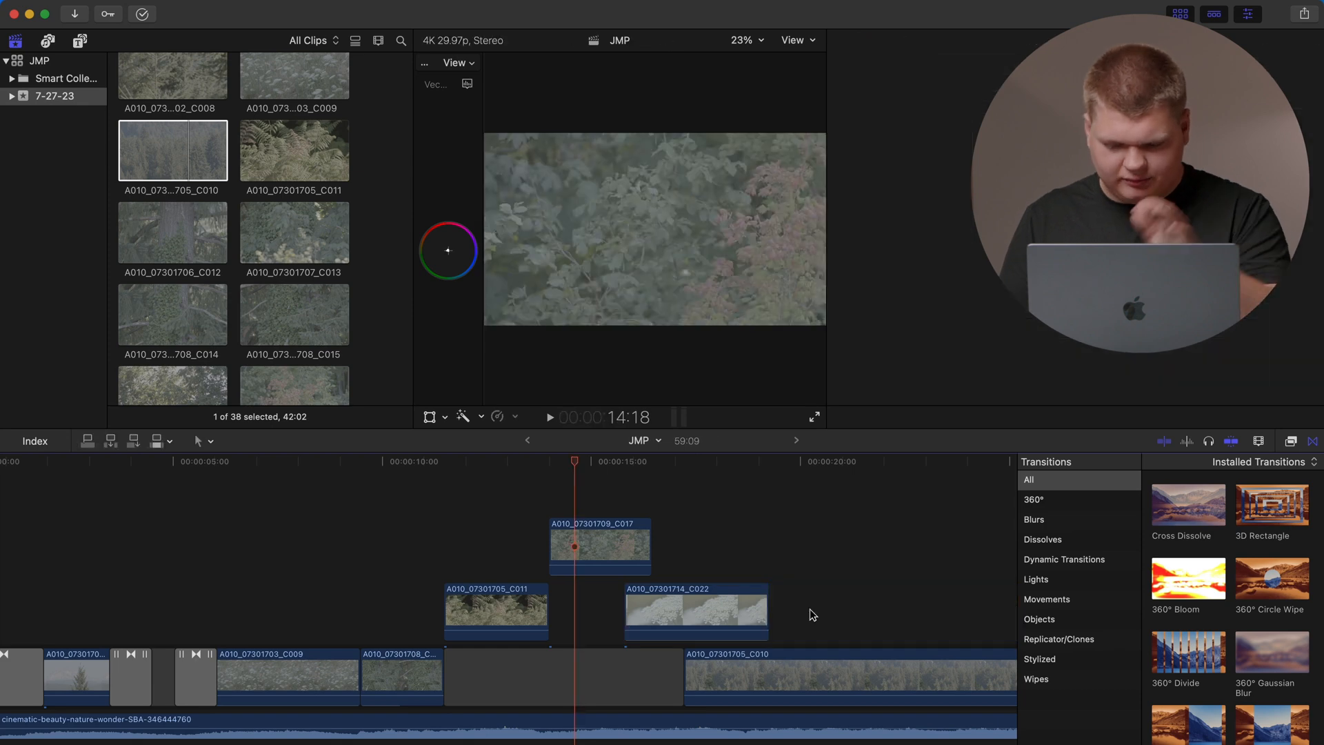
Step: Shorten clip C022 to 2:20 and play the section to check its timing against the music
{"action": "key", "text": "space"}
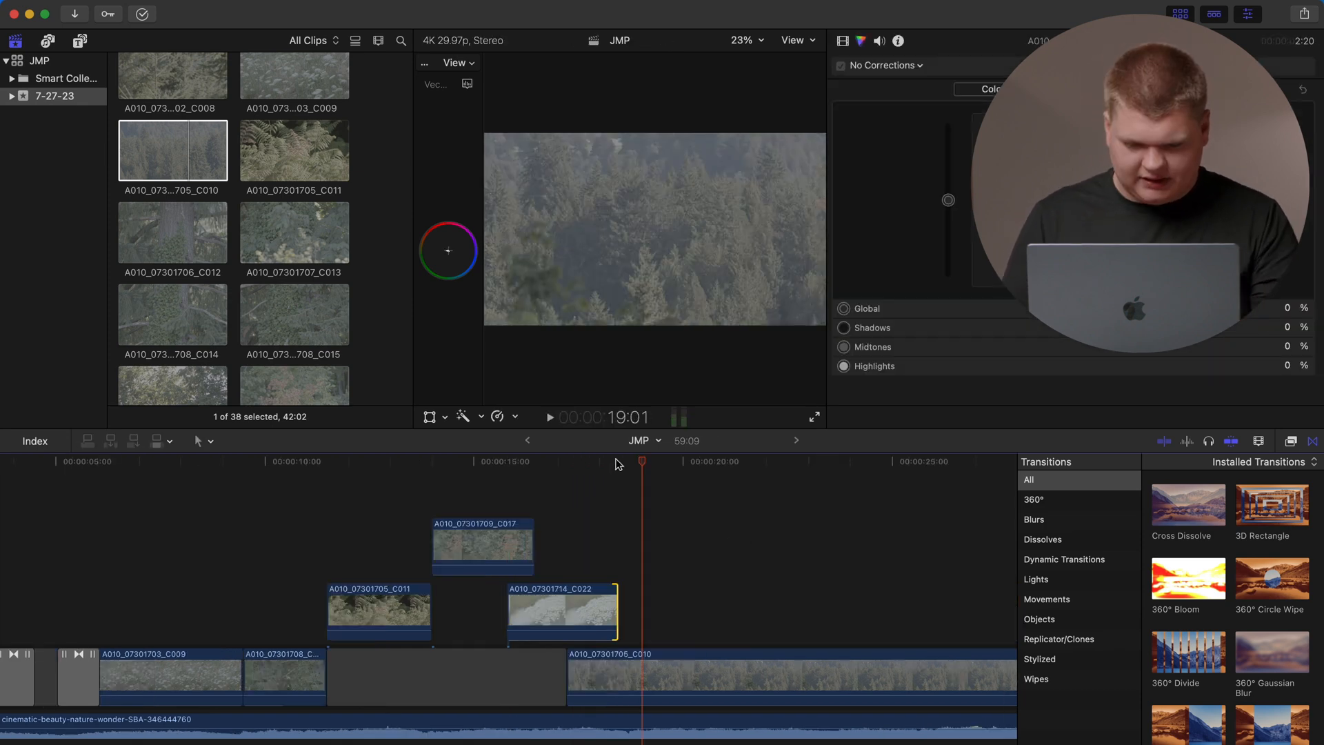
{"action": "left_click", "coordinate": [602, 469]}
{"action": "key", "text": "space"}
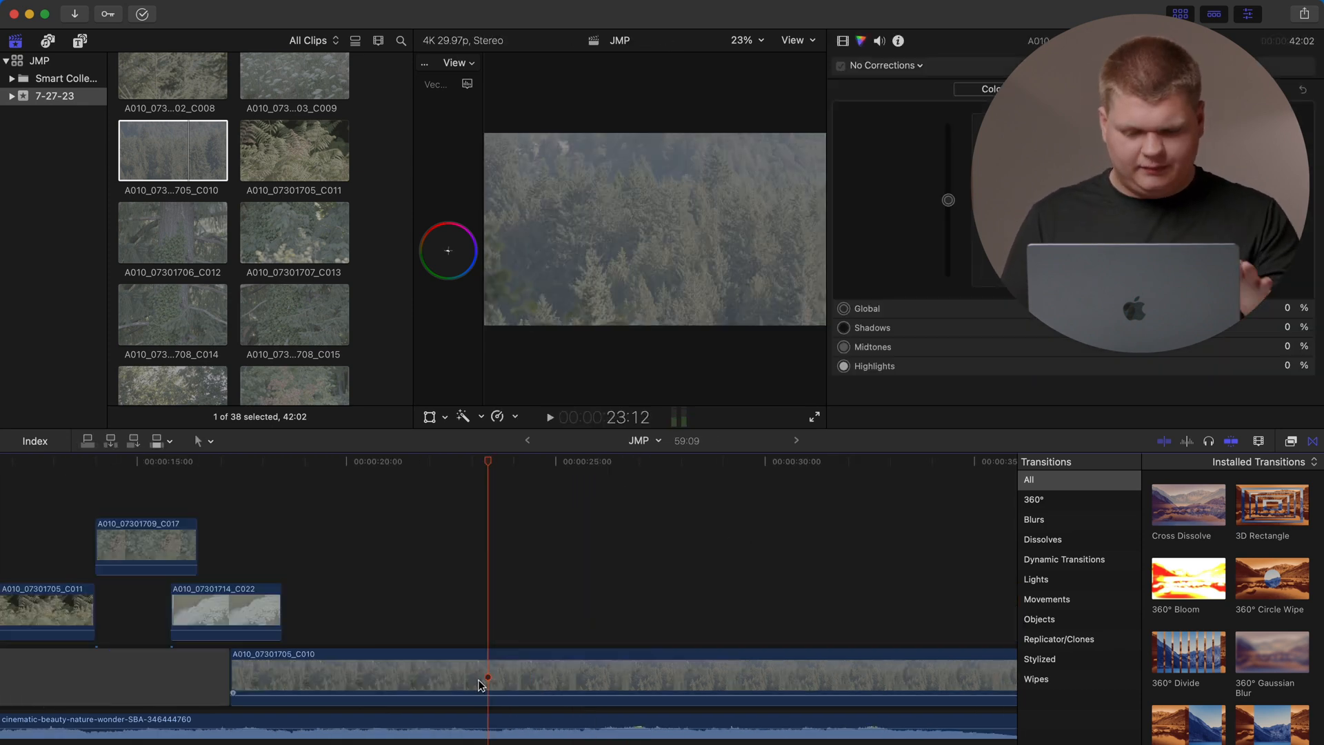
Step: Blade the forest clip C010 near the 23-second mark and delete its trailing piece
{"action": "key", "text": "super+b"}
{"action": "left_click", "coordinate": [513, 676]}
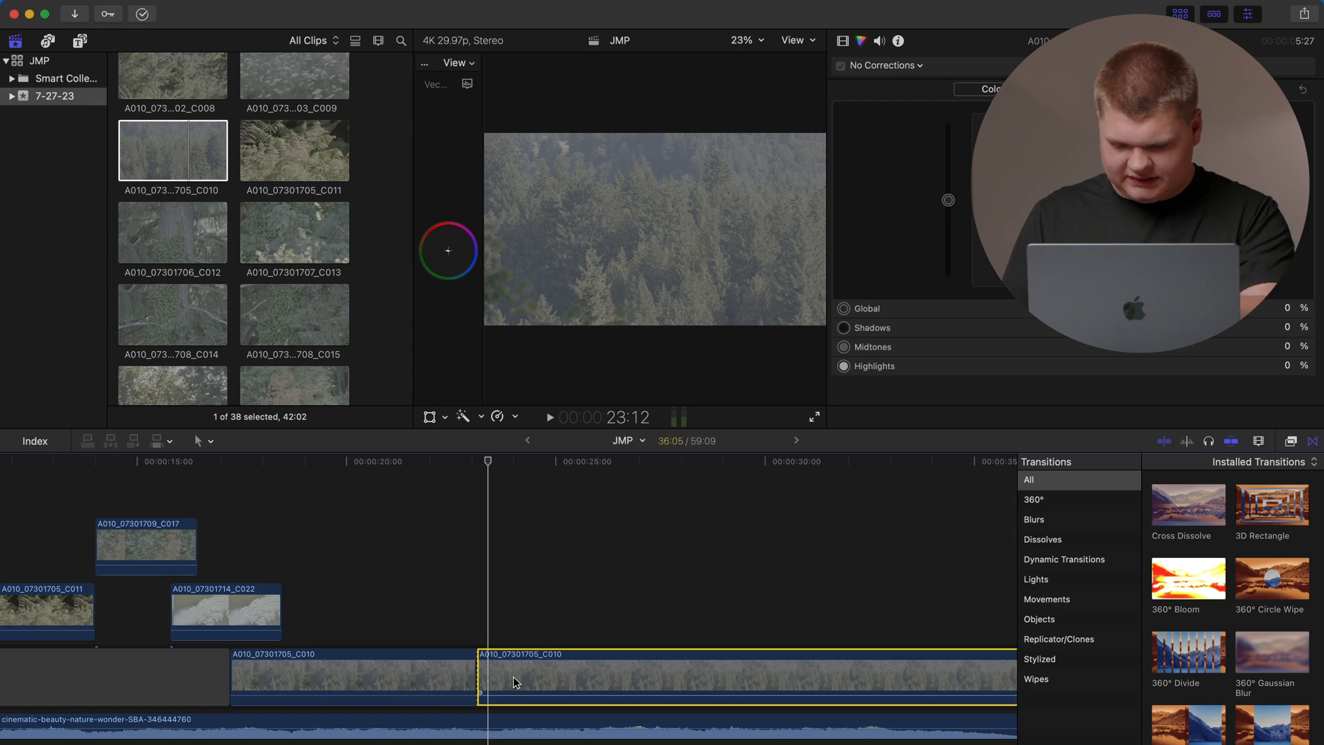
{"action": "key", "text": "BackSpace"}
{"action": "key", "text": "super+4"}
{"action": "key", "text": "space"}
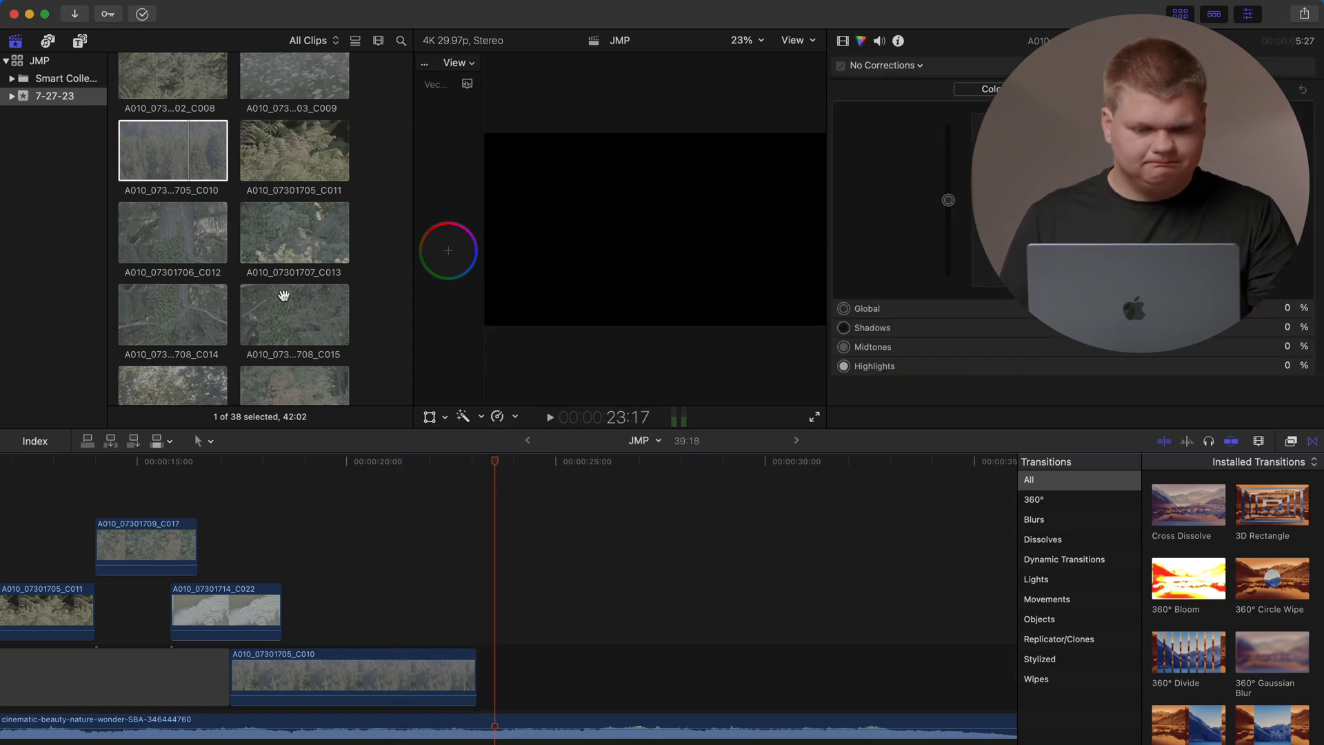
Step: Examine the foliage and tree clips in the browser, including C020 and C021, as candidates for the next shot
{"action": "left_click", "coordinate": [195, 248]}
{"action": "scroll", "coordinate": [195, 251], "scroll_direction": "down", "scroll_amount": 5}
{"action": "left_click", "coordinate": [276, 311]}
{"action": "scroll", "coordinate": [194, 376], "scroll_direction": "down", "scroll_amount": 1}
{"action": "left_click", "coordinate": [191, 373]}
{"action": "key", "text": "space"}
{"action": "scroll", "coordinate": [274, 319], "scroll_direction": "down", "scroll_amount": 1}
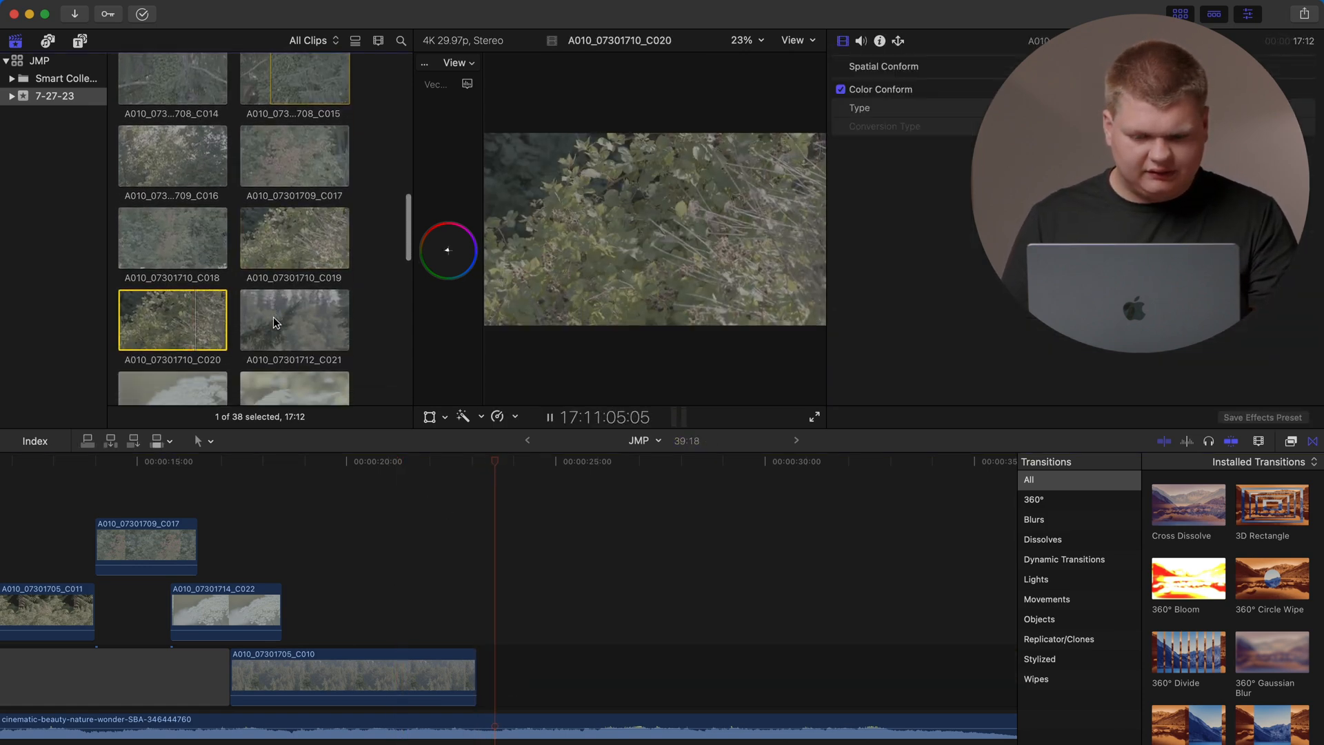
{"action": "left_click", "coordinate": [272, 317]}
{"action": "scroll", "coordinate": [268, 358], "scroll_direction": "up", "scroll_amount": 5}
{"action": "scroll", "coordinate": [173, 317], "scroll_direction": "up", "scroll_amount": 4}
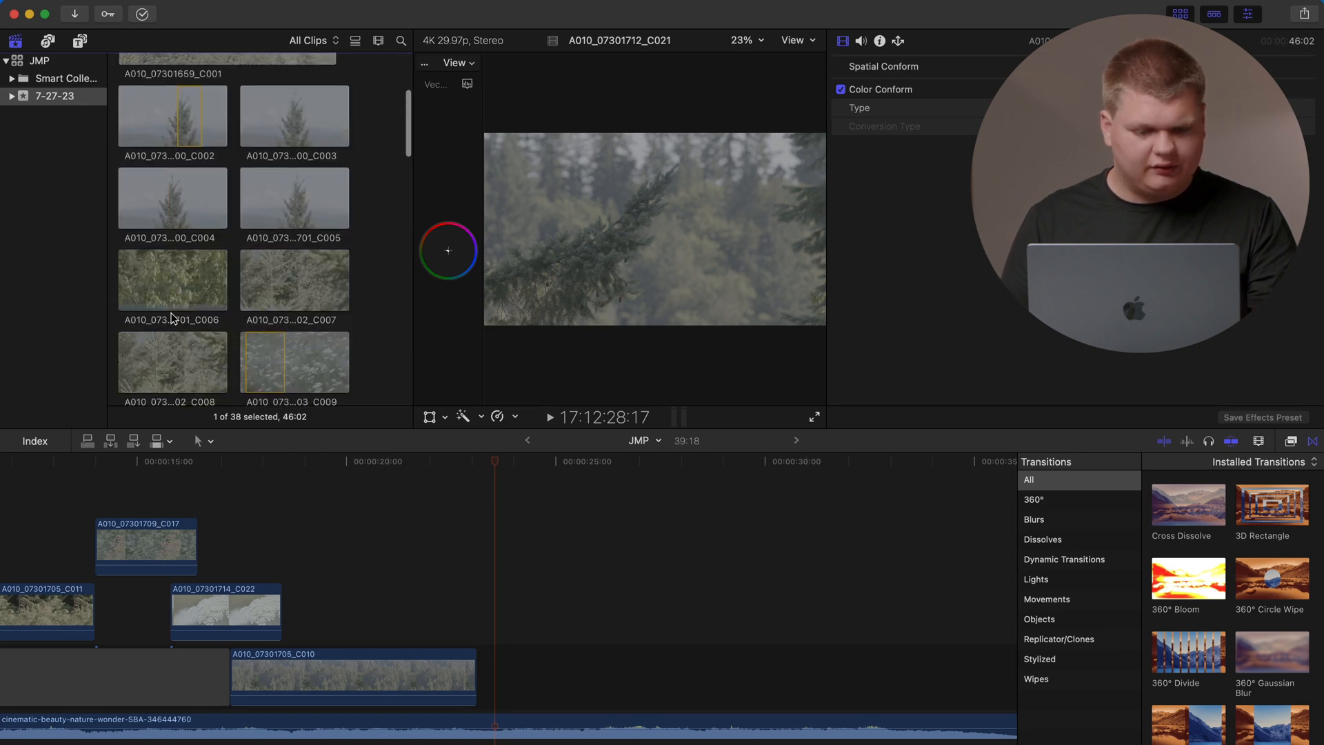
{"action": "scroll", "coordinate": [172, 318], "scroll_direction": "down", "scroll_amount": 5}
{"action": "left_click", "coordinate": [173, 265]}
{"action": "left_click", "coordinate": [174, 332]}
Step: Try clip C017 as the next shot after C010, play it, and remove it from the storyline
{"action": "scroll", "coordinate": [174, 331], "scroll_direction": "down", "scroll_amount": 7}
{"action": "left_click_drag", "start_coordinate": [293, 212], "coordinate": [501, 655]}
{"action": "scroll", "coordinate": [413, 586], "scroll_direction": "left", "scroll_amount": 2}
{"action": "left_click", "coordinate": [208, 443]}
{"action": "left_click", "coordinate": [173, 464]}
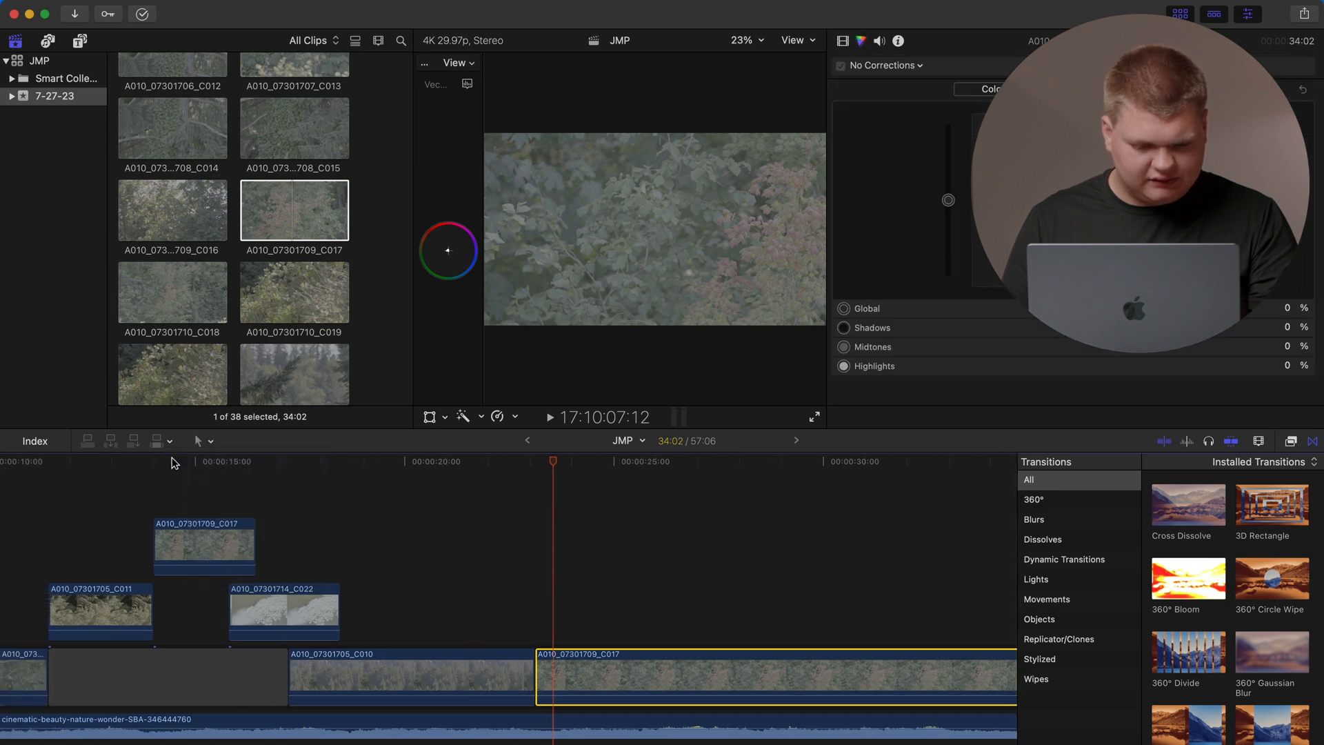
{"action": "left_click", "coordinate": [174, 463]}
{"action": "key", "text": "space"}
{"action": "left_click", "coordinate": [565, 507]}
{"action": "scroll", "coordinate": [455, 575], "scroll_direction": "right", "scroll_amount": 1}
{"action": "key", "text": "space"}
{"action": "left_click", "coordinate": [485, 673]}
{"action": "key", "text": "BackSpace"}
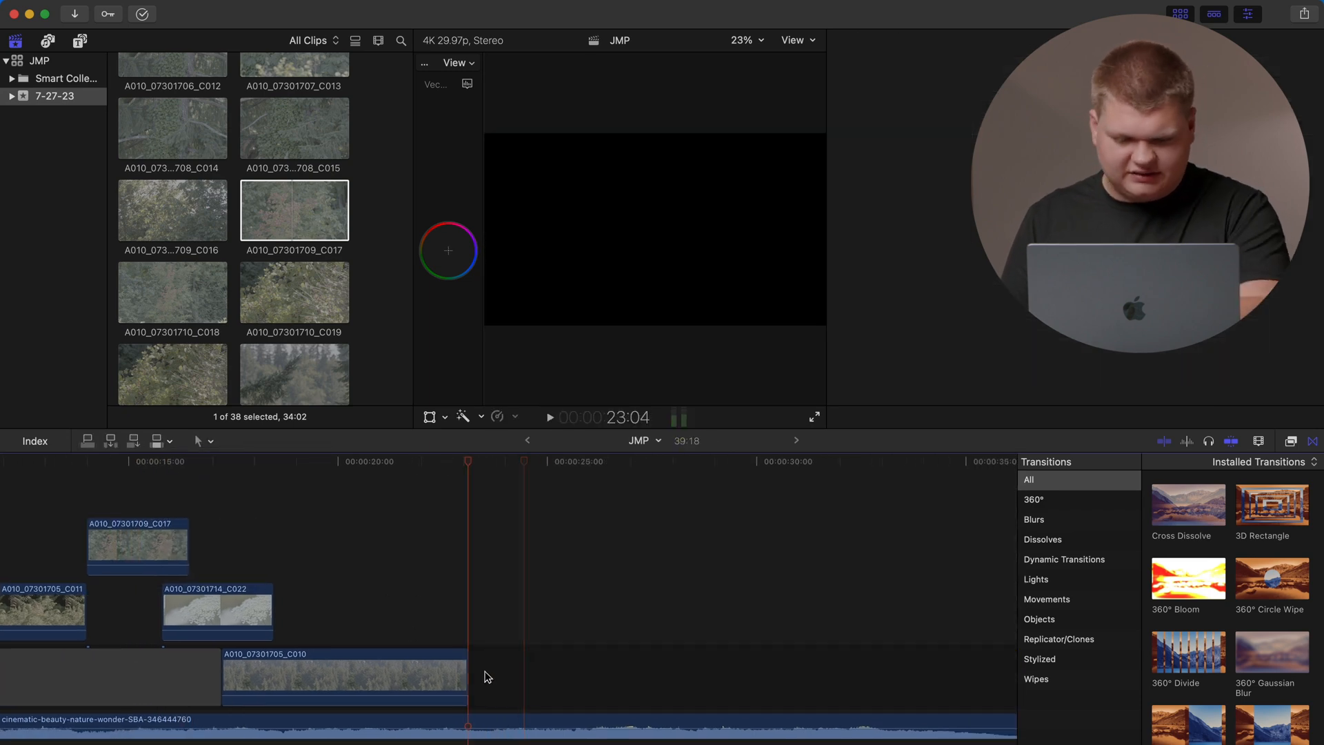
Step: Try clip C019 as the next shot after C010 and remove it from the storyline
{"action": "key", "text": "super+4"}
{"action": "scroll", "coordinate": [270, 340], "scroll_direction": "down", "scroll_amount": 3}
{"action": "left_click", "coordinate": [280, 193]}
{"action": "left_click_drag", "start_coordinate": [630, 651], "coordinate": [482, 673]}
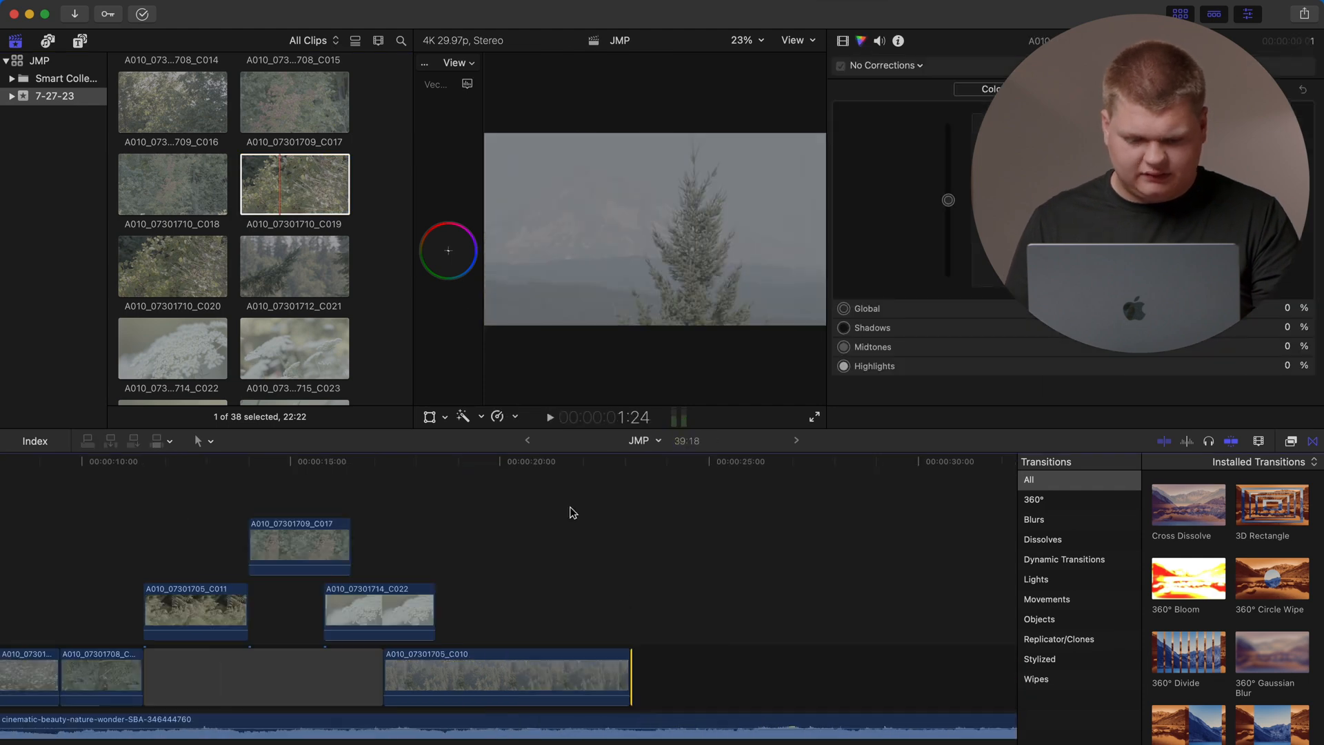
{"action": "scroll", "coordinate": [570, 511], "scroll_direction": "left", "scroll_amount": 2}
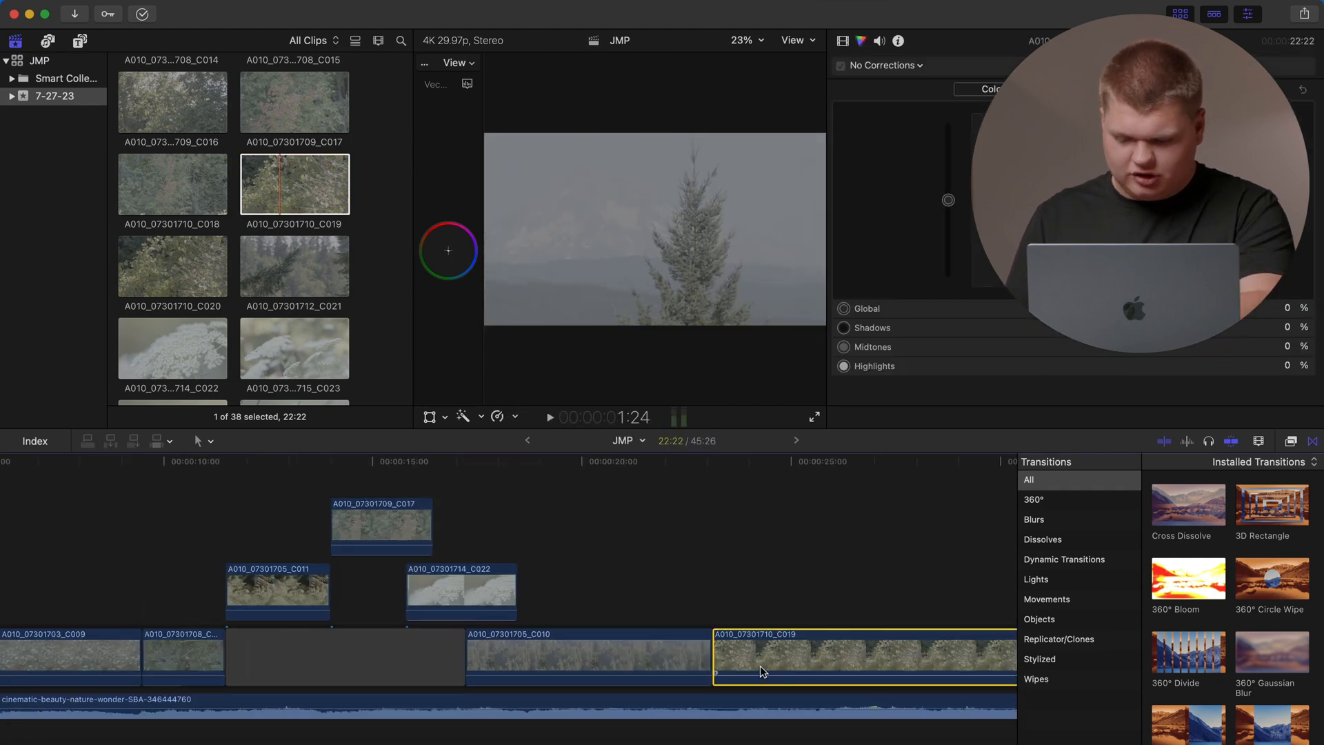
{"action": "key", "text": "BackSpace"}
Step: Add the foliage clip C020 after C010 and trim its end to near the 28-second mark
{"action": "left_click", "coordinate": [194, 291]}
{"action": "left_click_drag", "start_coordinate": [207, 289], "coordinate": [744, 648]}
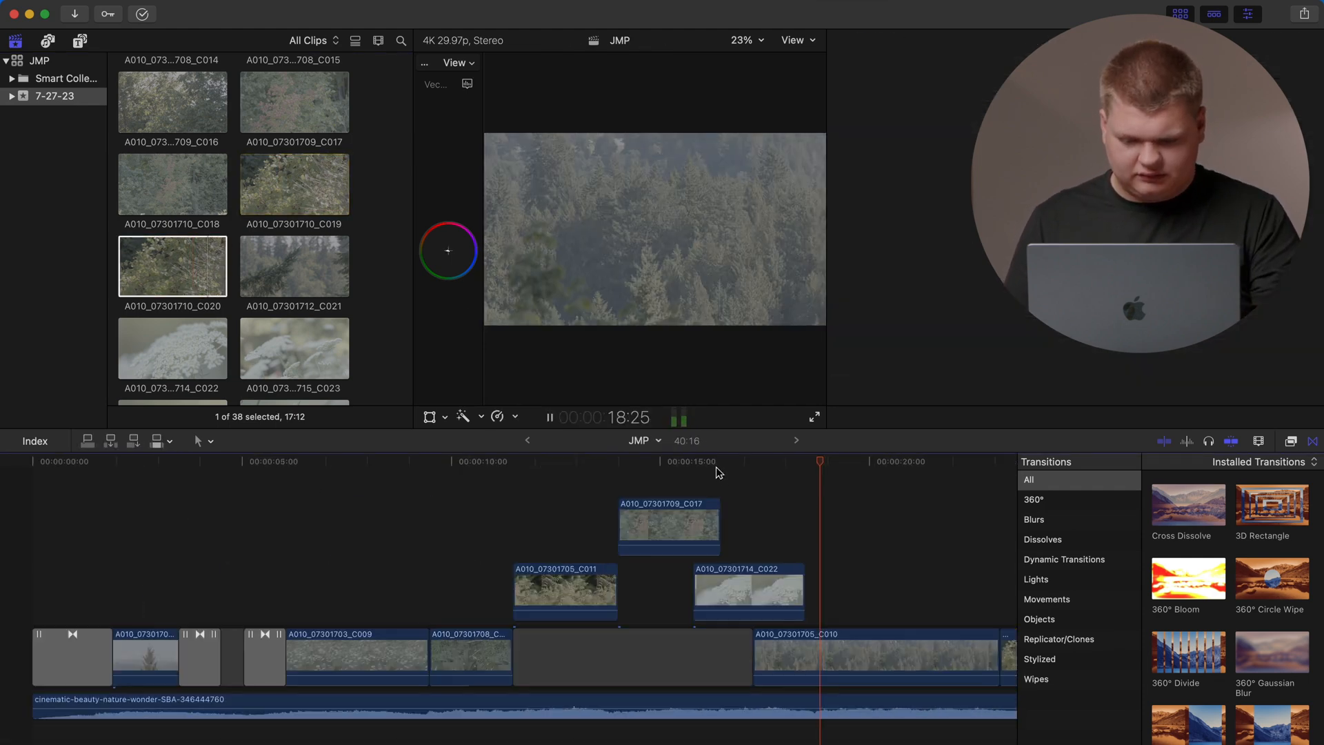
{"action": "key", "text": "super+4"}
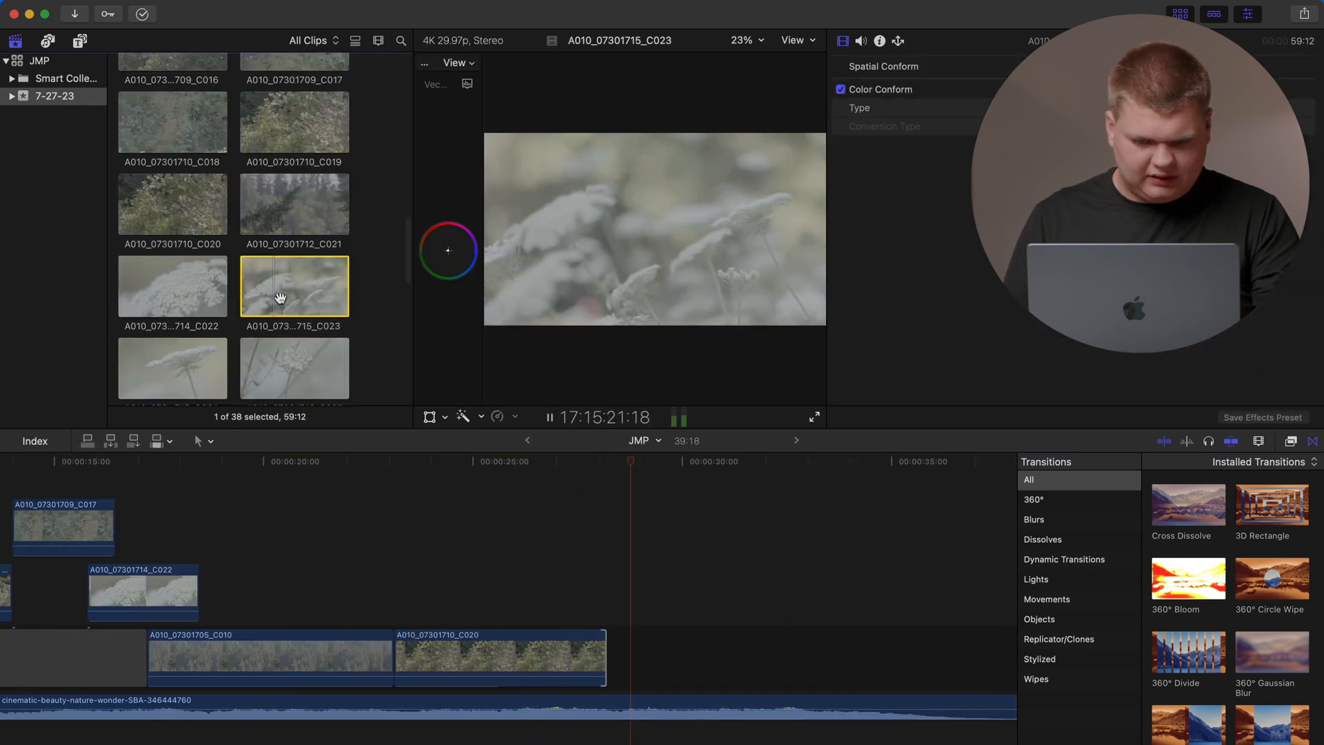
Step: Add the flower clip C023 after C020 and fade out its end with a 4:23 cross dissolve
{"action": "left_click_drag", "start_coordinate": [297, 286], "coordinate": [690, 651]}
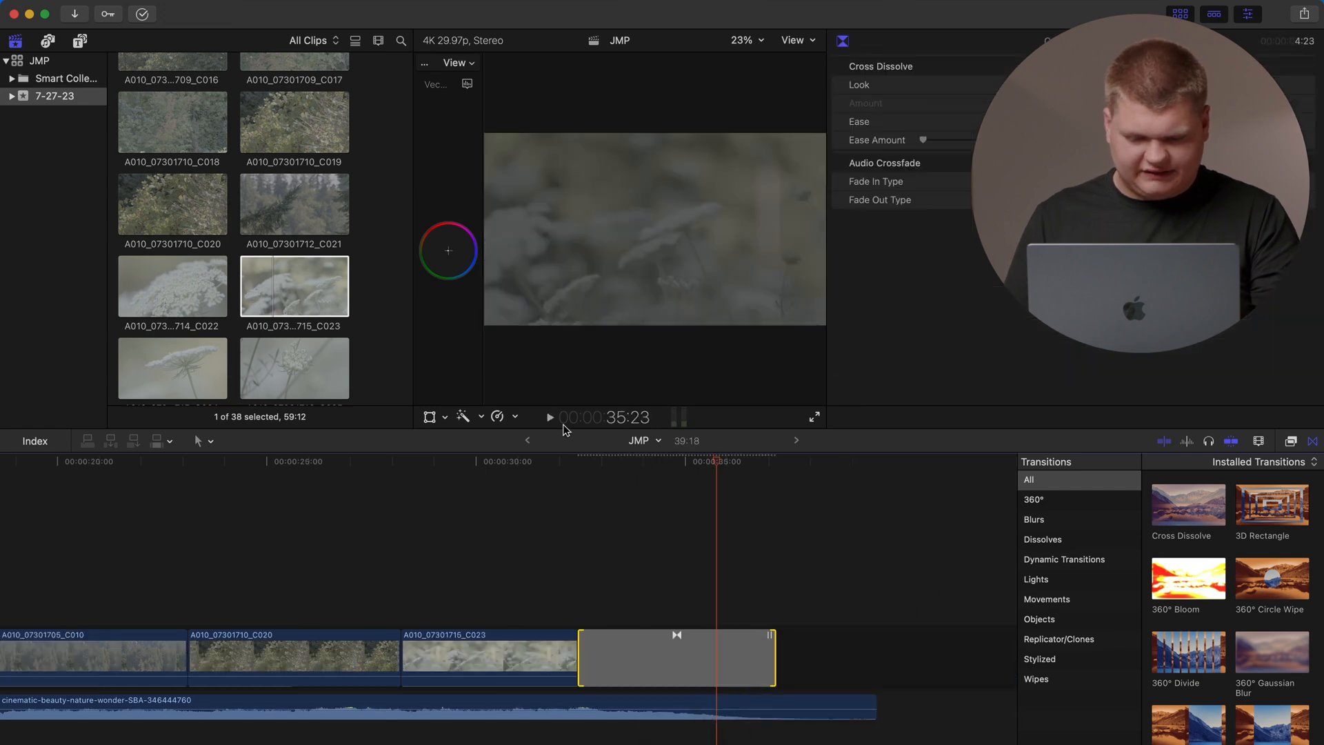
{"action": "left_click", "coordinate": [566, 469]}
{"action": "key", "text": "space"}
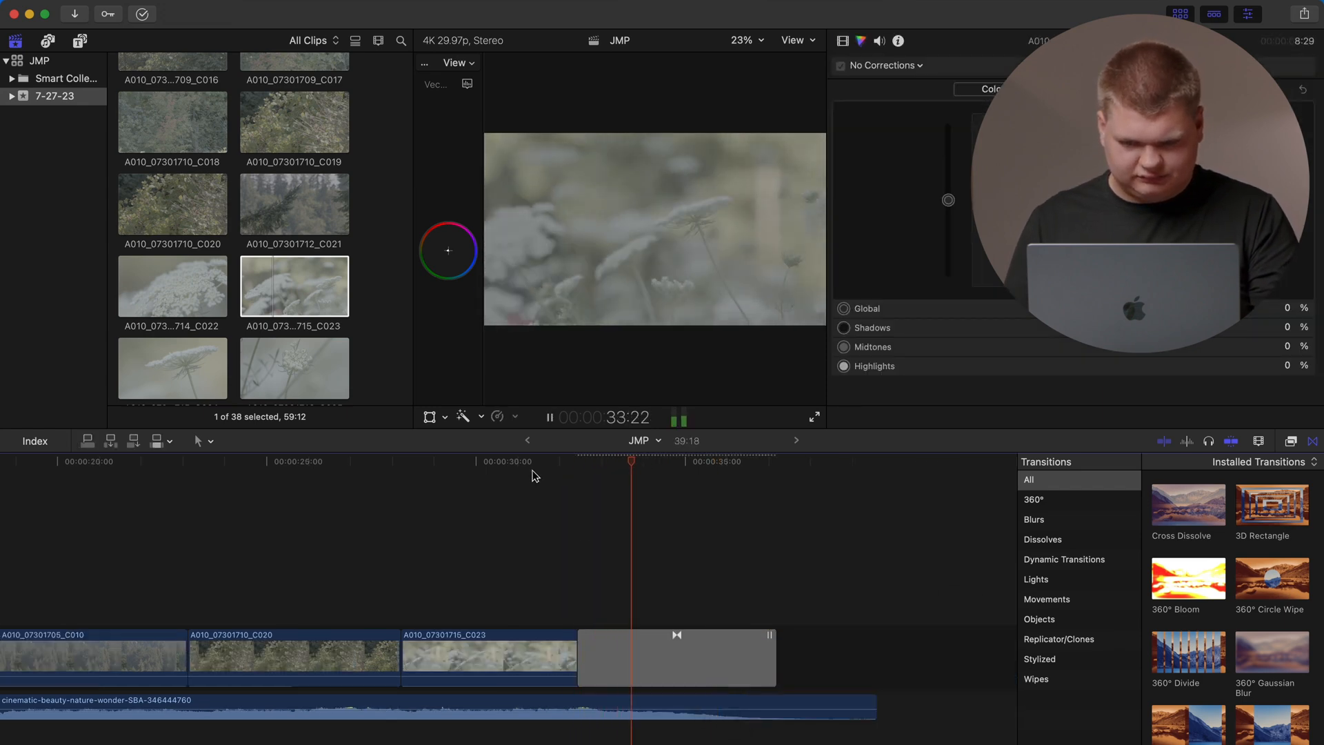
Step: Adjust the edit point between clips C020 and C023 in the primary storyline
{"action": "scroll", "coordinate": [618, 531], "scroll_direction": "left", "scroll_amount": 5}
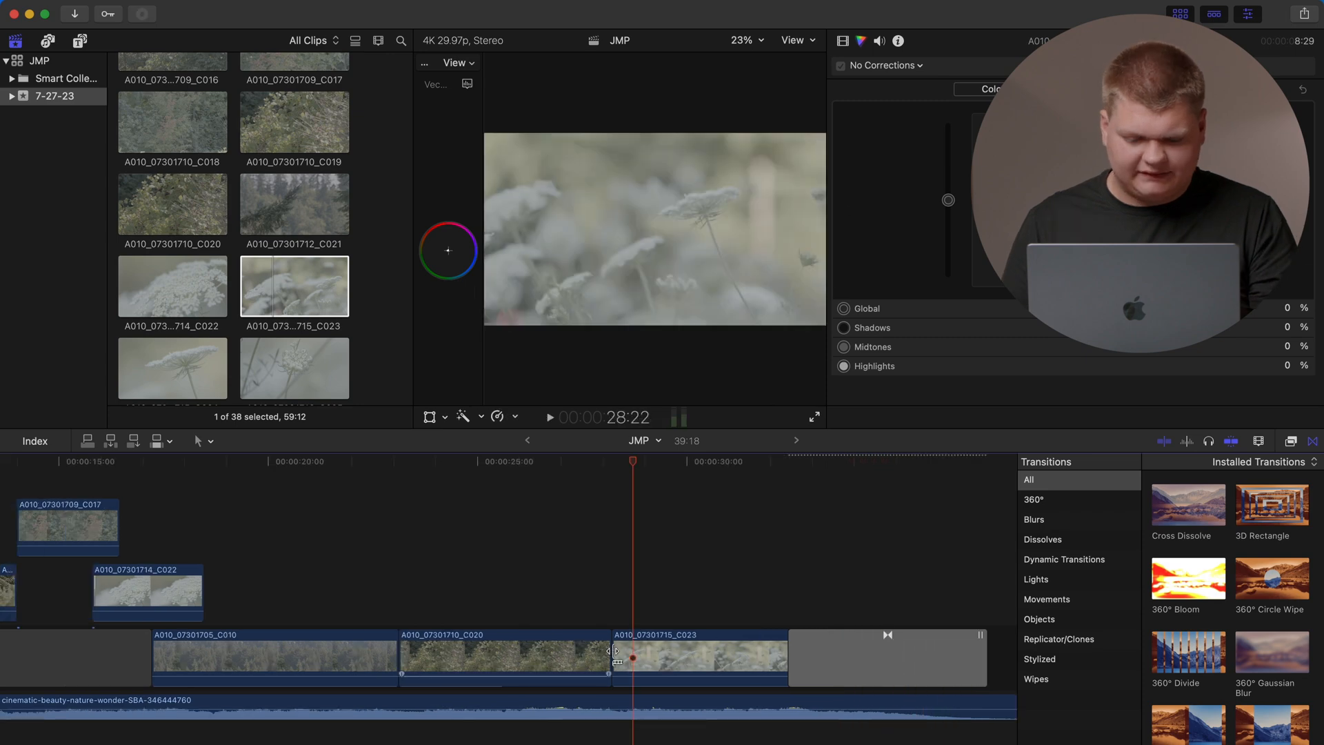
{"action": "left_click", "coordinate": [613, 651]}
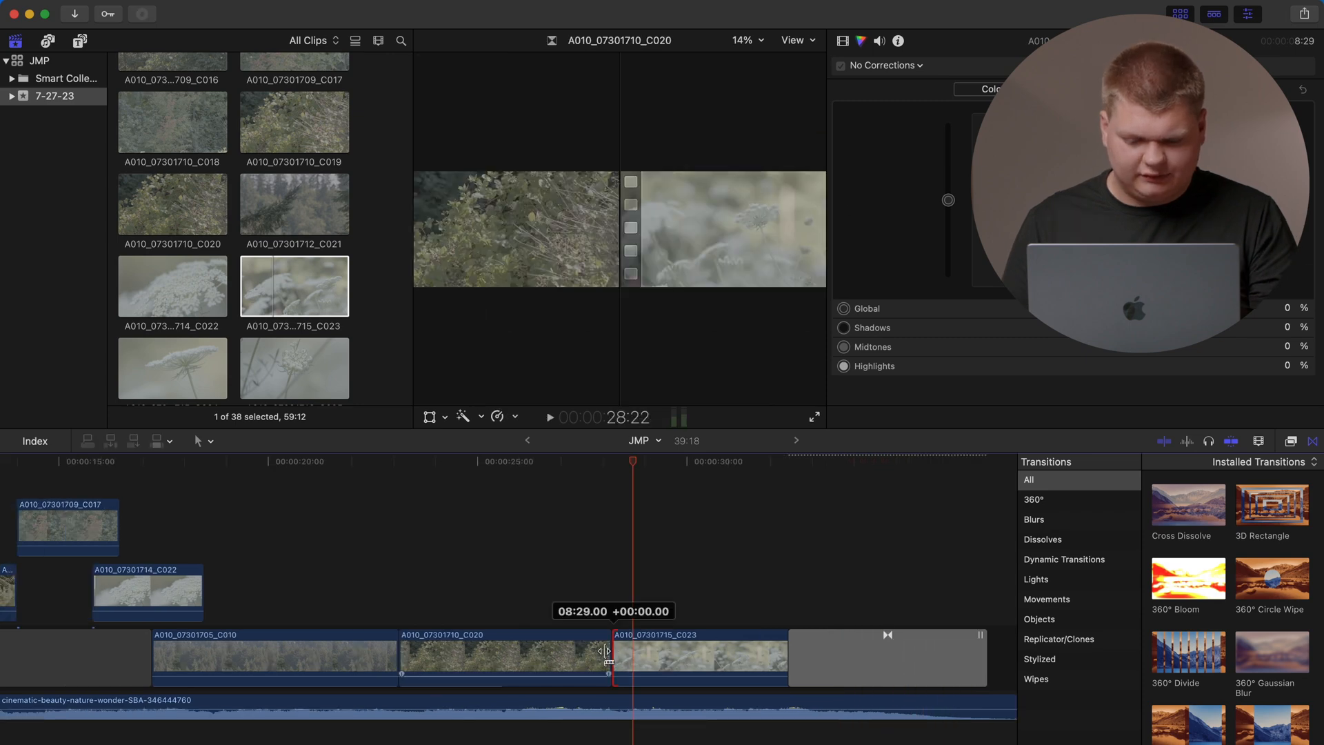
{"action": "left_click_drag", "start_coordinate": [612, 653], "coordinate": [610, 653]}
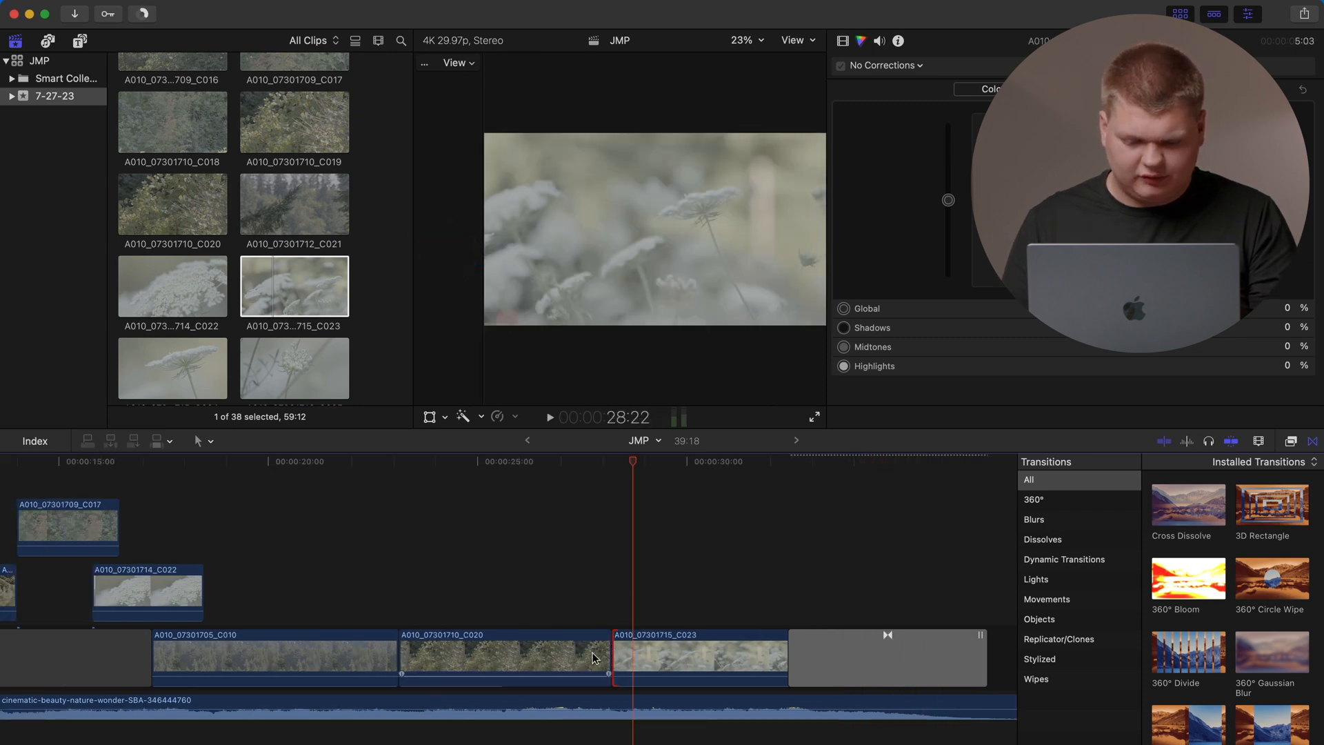
{"action": "left_click_drag", "start_coordinate": [772, 648], "coordinate": [656, 647]}
{"action": "left_click_drag", "start_coordinate": [655, 647], "coordinate": [808, 647]}
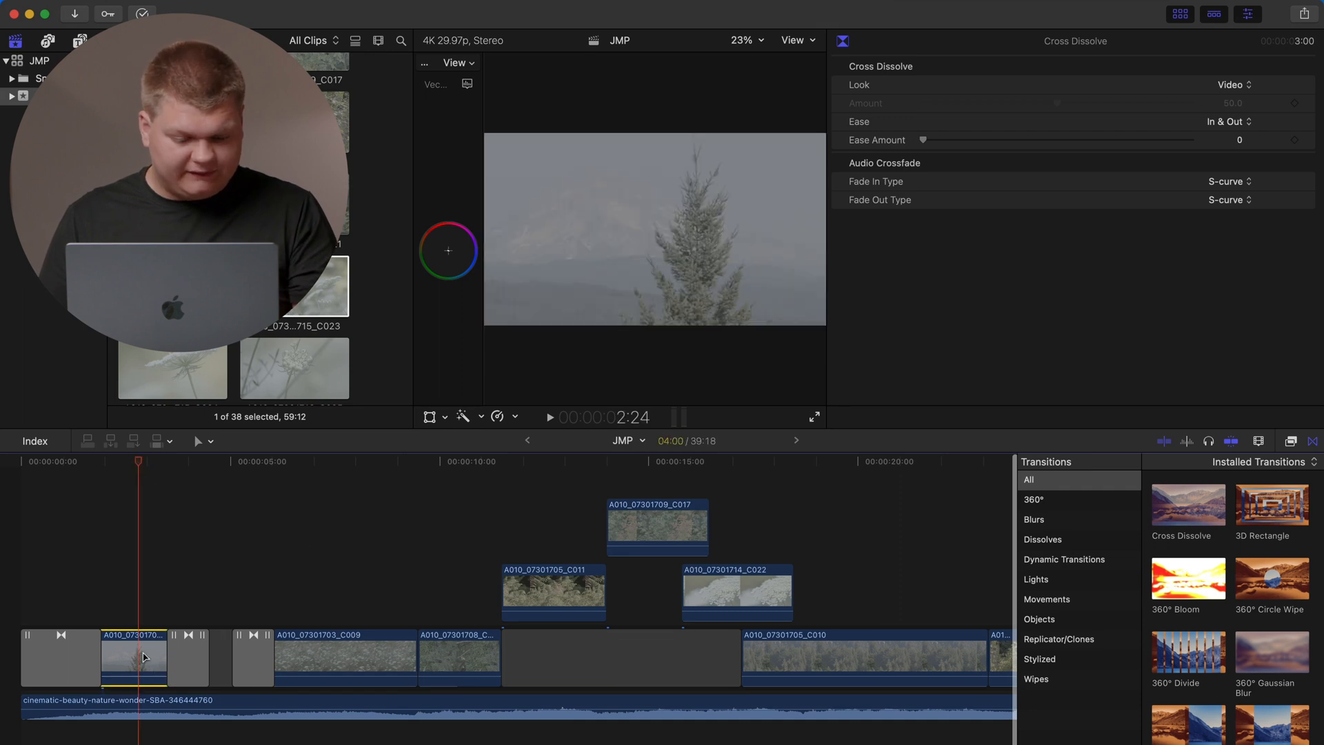
Step: Set clip C002's color board exposure to about 16% highlights, -61% midtones and -7% shadows
{"action": "key", "text": "super+6"}
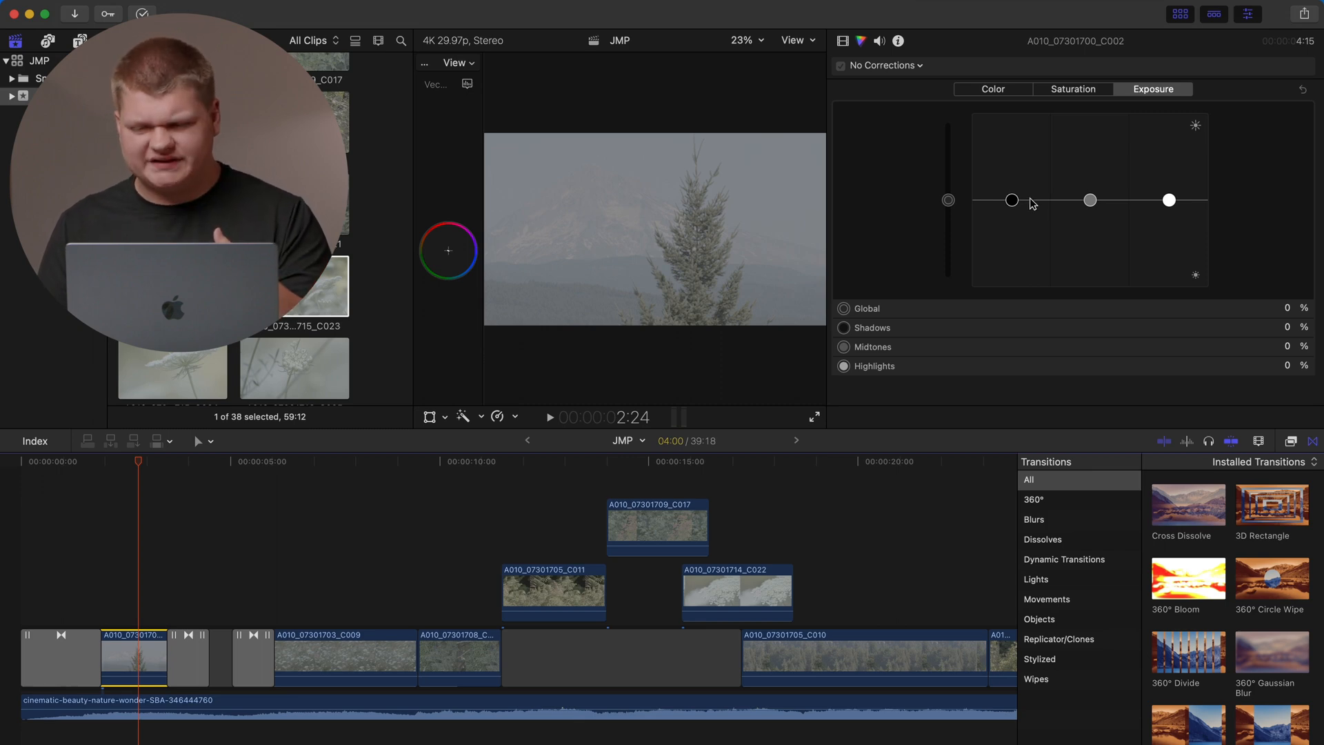
{"action": "left_click_drag", "start_coordinate": [1168, 200], "coordinate": [1083, 260]}
{"action": "mouse_move", "coordinate": [1011, 201]}
{"action": "left_mouse_down"}
{"action": "mouse_move", "coordinate": [1011, 238]}
{"action": "mouse_move", "coordinate": [1008, 200]}
{"action": "left_mouse_up"}
Step: Set clip C002's saturation to 37% highlights, 23% midtones and 73% shadows
{"action": "left_click", "coordinate": [1073, 89]}
{"action": "left_click_drag", "start_coordinate": [1170, 190], "coordinate": [1148, 158]}
{"action": "left_click_drag", "start_coordinate": [1090, 200], "coordinate": [1091, 173]}
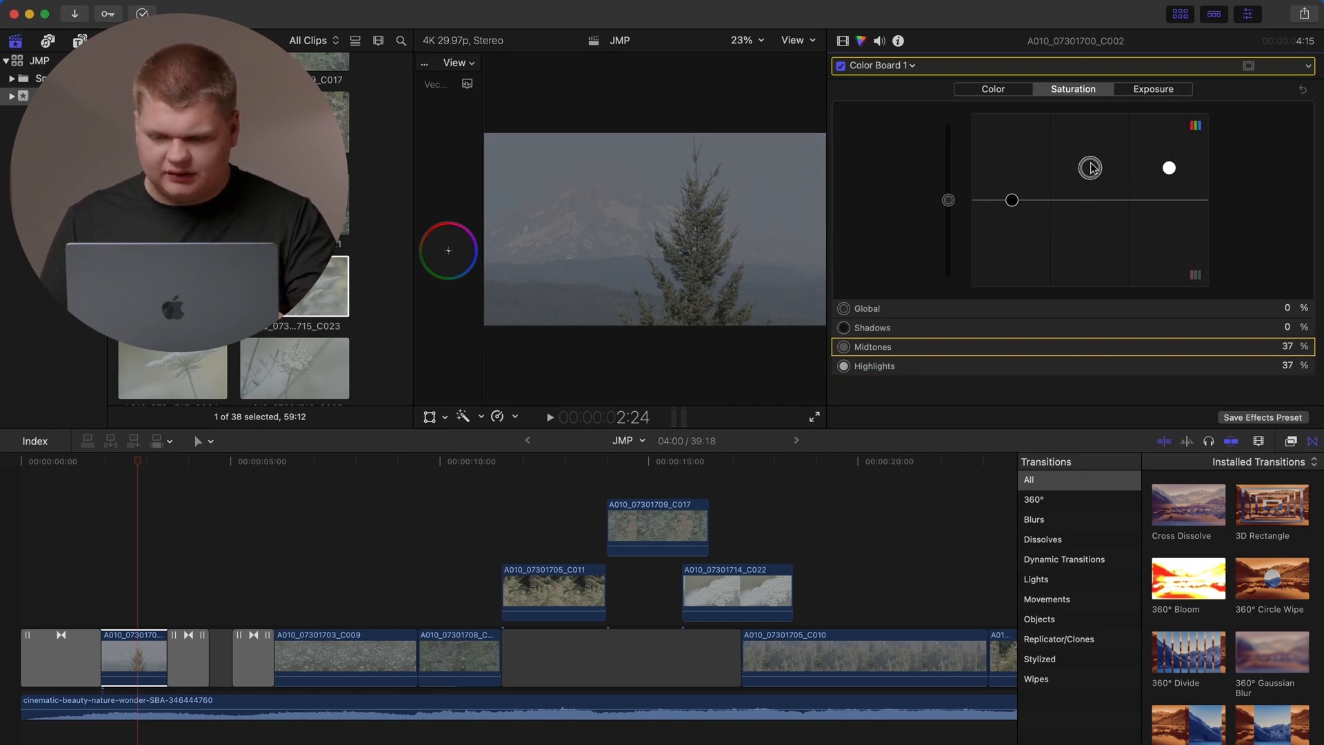
{"action": "left_click_drag", "start_coordinate": [1012, 200], "coordinate": [1009, 137]}
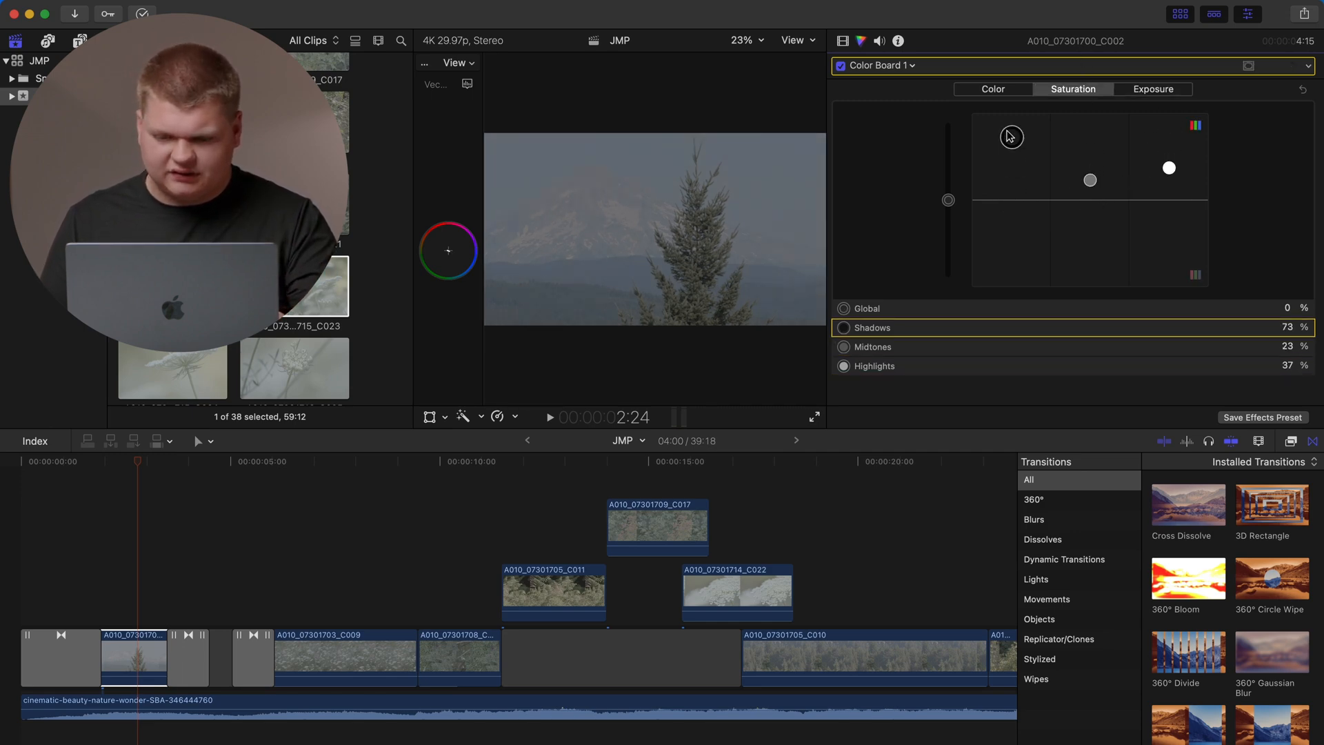
Step: Tint clip C002's midtones to about 209° at -3% and its highlights to about 251° at 5%
{"action": "left_click", "coordinate": [968, 89]}
{"action": "left_click_drag", "start_coordinate": [1068, 200], "coordinate": [1101, 203]}
{"action": "left_click_drag", "start_coordinate": [1126, 200], "coordinate": [1123, 201]}
Step: Increase clip C002's contrast by raising the highlights exposure and lowering the shadows and midtones further
{"action": "left_click", "coordinate": [1168, 94]}
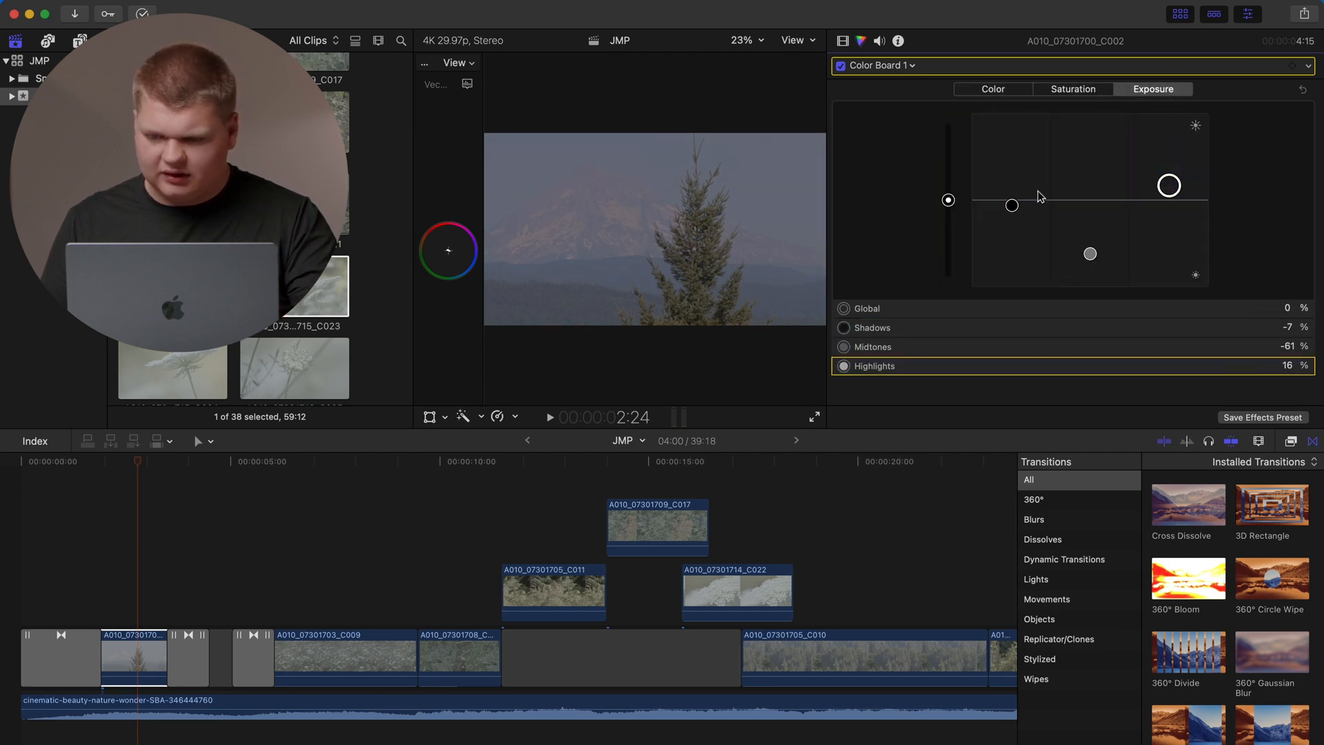
{"action": "left_click_drag", "start_coordinate": [949, 201], "coordinate": [1011, 256]}
{"action": "left_click_drag", "start_coordinate": [1169, 185], "coordinate": [1169, 155]}
{"action": "mouse_move", "coordinate": [1090, 254]}
{"action": "left_mouse_down"}
{"action": "mouse_move", "coordinate": [1091, 219]}
{"action": "mouse_move", "coordinate": [1087, 288]}
{"action": "mouse_move", "coordinate": [1090, 269]}
{"action": "left_mouse_up"}
Step: Set clip C002's global color to 110° at -1% and its shadows color to 163° at 0%
{"action": "left_click", "coordinate": [997, 89]}
{"action": "left_click", "coordinate": [1020, 201]}
{"action": "left_click", "coordinate": [1066, 202]}
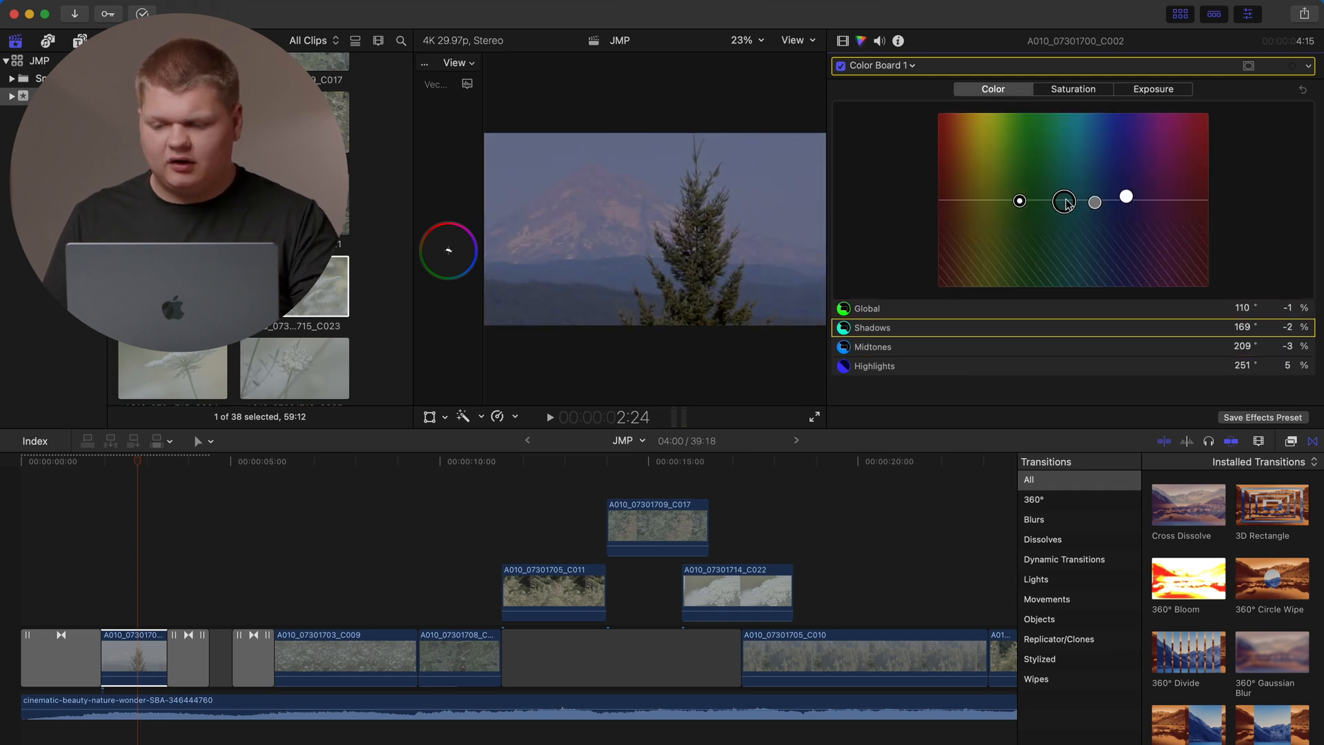
{"action": "left_click_drag", "start_coordinate": [1065, 205], "coordinate": [1061, 201]}
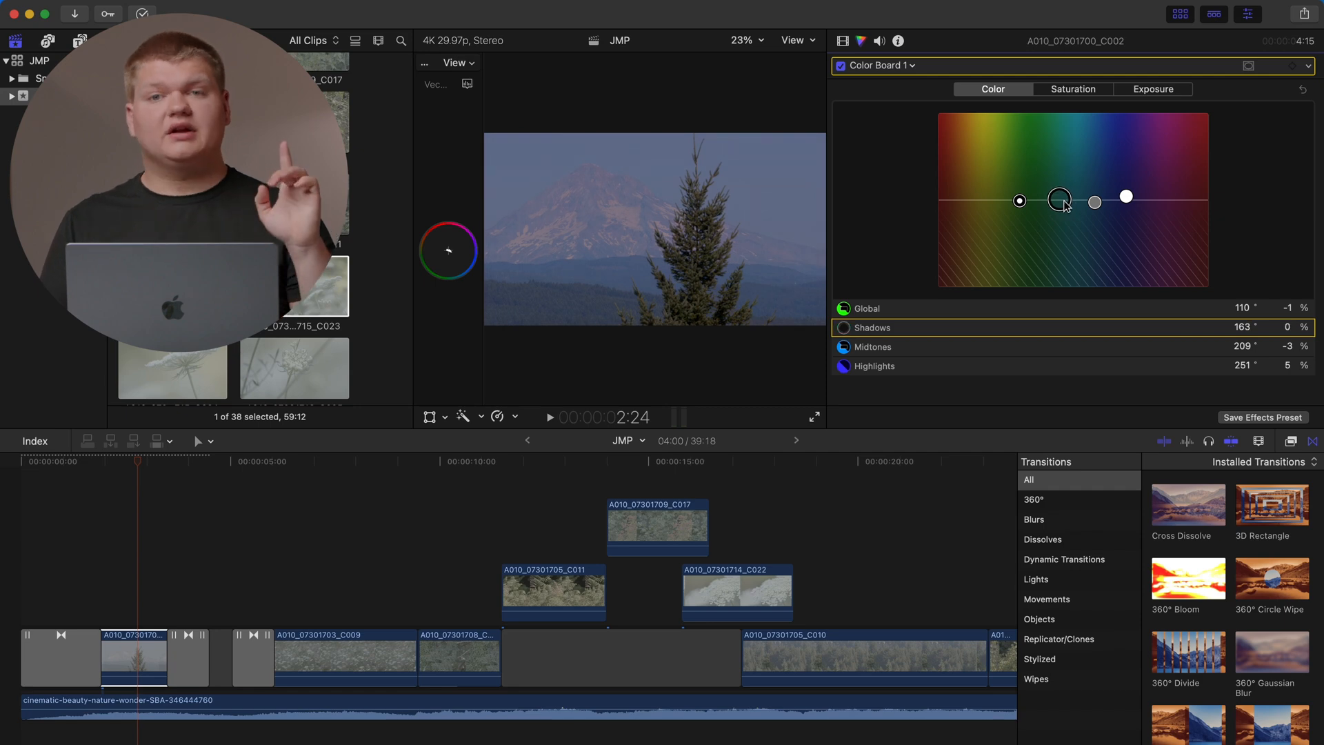
Step: Add a Color Curves effect to clip C002 and raise the highlights part of its luma curve slightly
{"action": "left_click", "coordinate": [1291, 440]}
{"action": "scroll", "coordinate": [1251, 569], "scroll_direction": "down", "scroll_amount": 5}
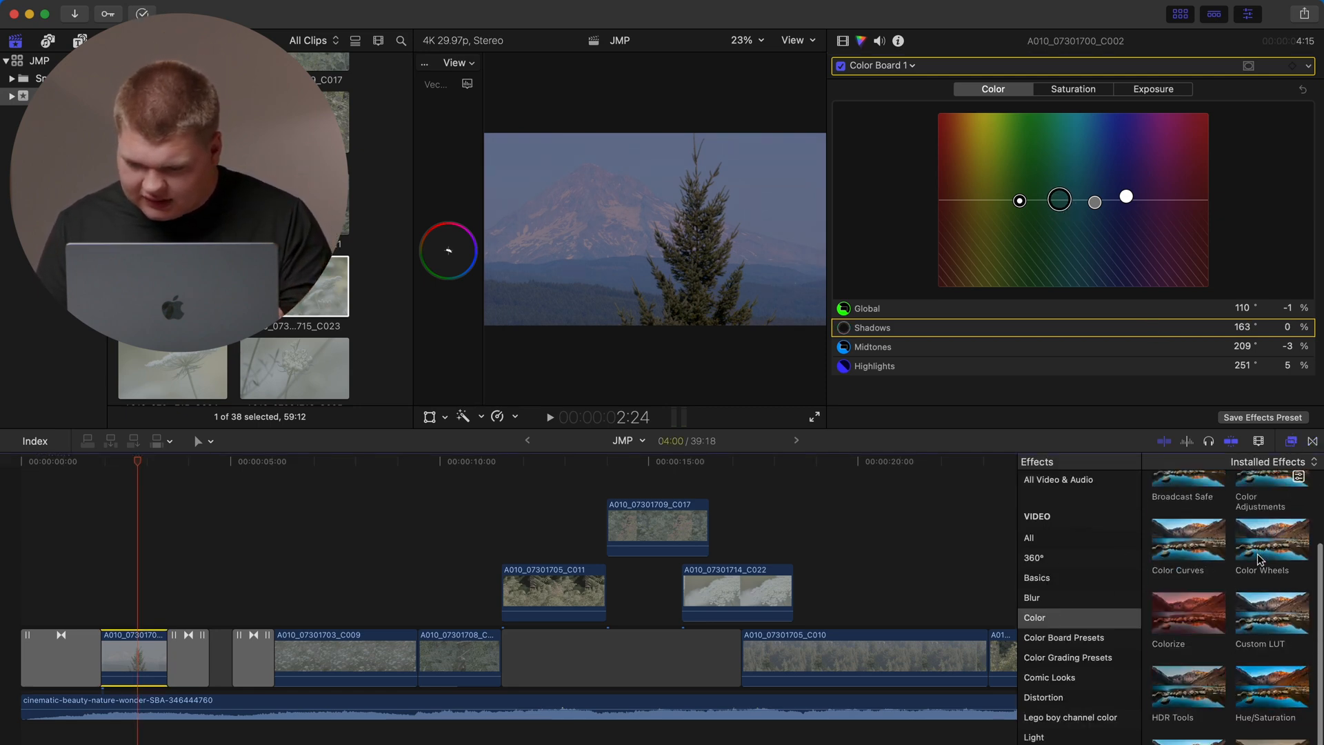
{"action": "left_click_drag", "start_coordinate": [1192, 492], "coordinate": [138, 658]}
{"action": "left_click_drag", "start_coordinate": [1128, 160], "coordinate": [1128, 151]}
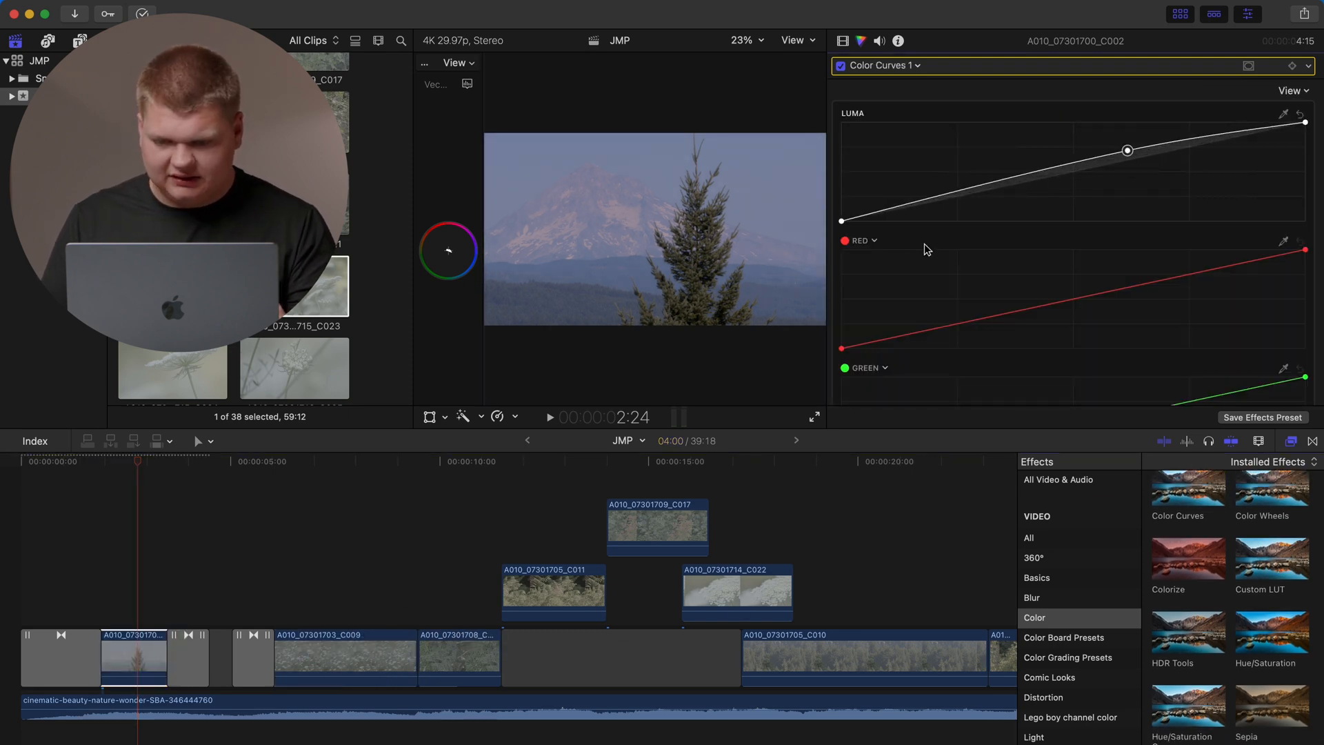
Step: Add a Hue/Saturation Curves effect to clip C002 and raise the Hue vs Hue curve slightly at green
{"action": "scroll", "coordinate": [927, 250], "scroll_direction": "down", "scroll_amount": 5}
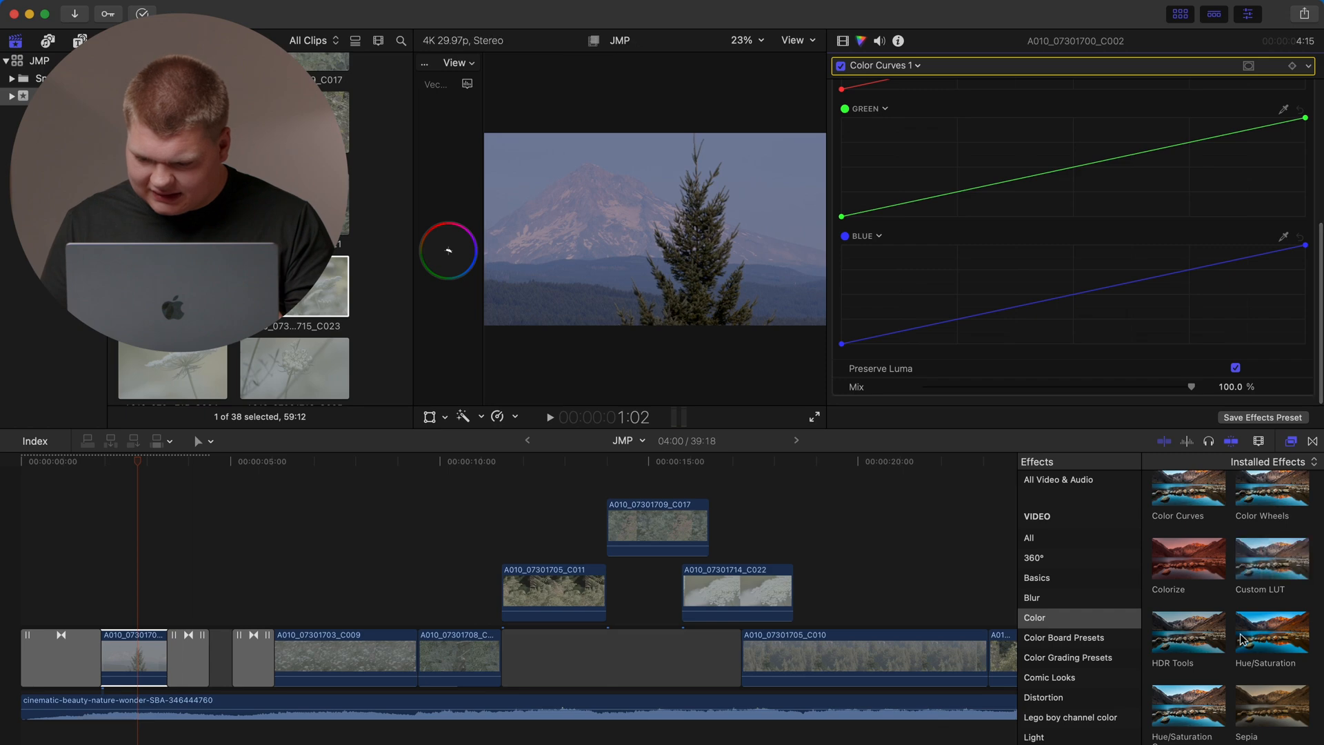
{"action": "scroll", "coordinate": [1240, 639], "scroll_direction": "down", "scroll_amount": 1}
{"action": "left_click_drag", "start_coordinate": [1193, 681], "coordinate": [138, 658]}
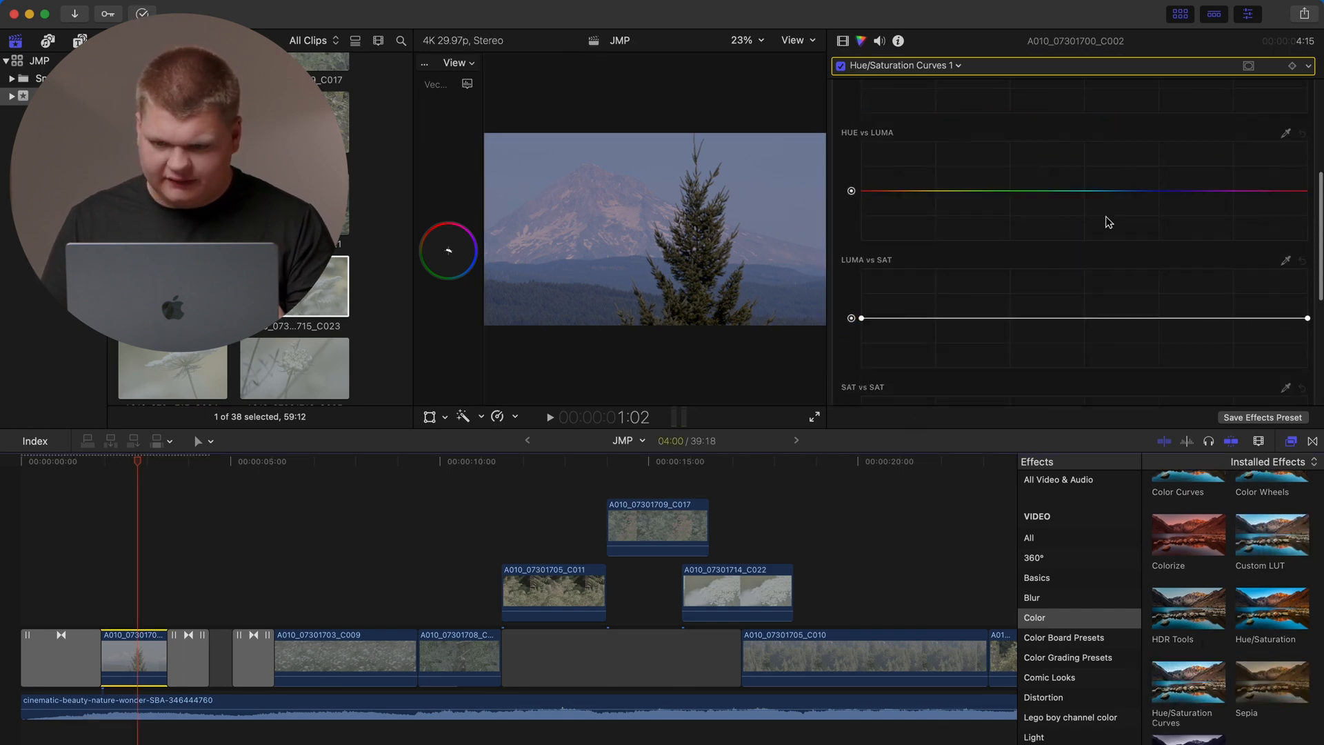
{"action": "scroll", "coordinate": [1108, 222], "scroll_direction": "up", "scroll_amount": 4}
{"action": "left_click_drag", "start_coordinate": [998, 175], "coordinate": [999, 169]}
Step: Shape clip C002's Hue vs Sat curve with an orange point, slightly lowered greens and slightly raised blues
{"action": "left_click", "coordinate": [951, 299]}
{"action": "left_click_drag", "start_coordinate": [1021, 299], "coordinate": [913, 301]}
{"action": "left_click_drag", "start_coordinate": [1160, 301], "coordinate": [1161, 299]}
Step: Raise the high end of a saturation curve below Hue vs Luma on clip C002 and lower a point just before it
{"action": "scroll", "coordinate": [1160, 299], "scroll_direction": "down", "scroll_amount": 5}
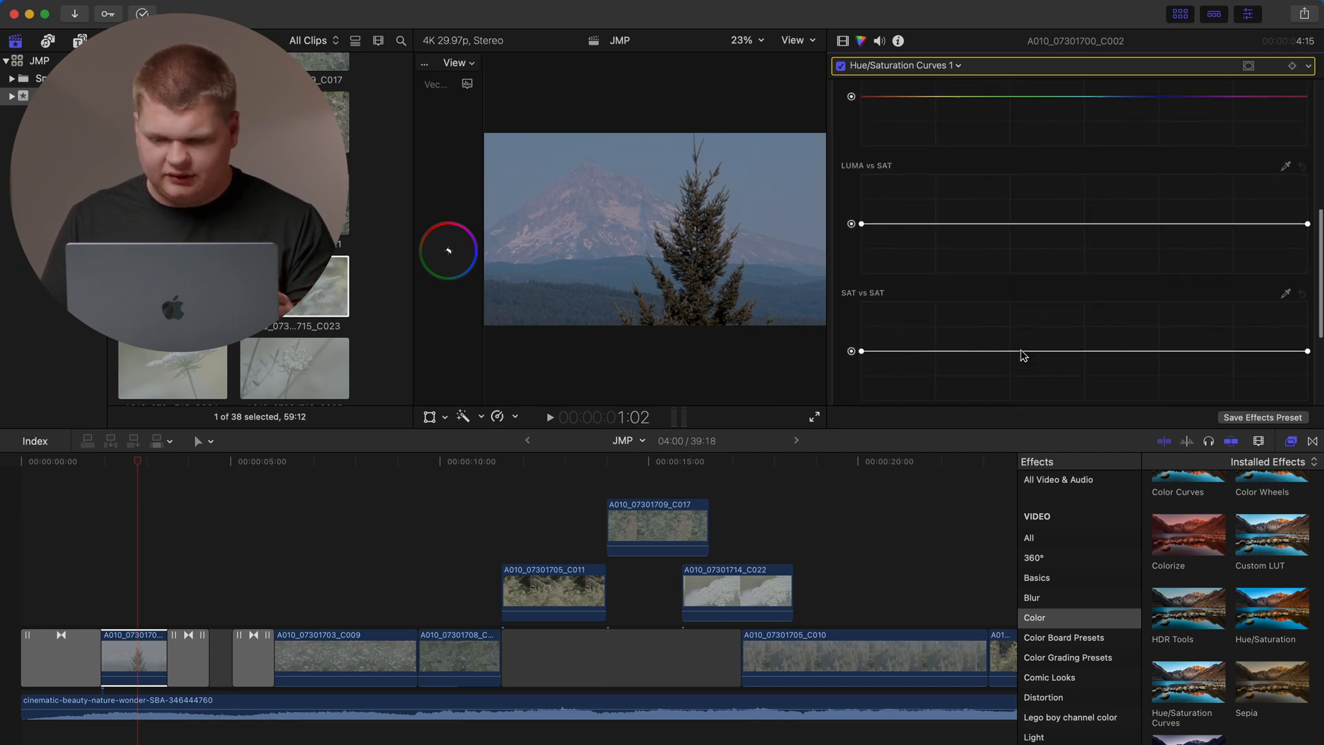
{"action": "left_click_drag", "start_coordinate": [1304, 215], "coordinate": [1295, 186]}
{"action": "left_click_drag", "start_coordinate": [1135, 197], "coordinate": [1135, 208]}
{"action": "scroll", "coordinate": [1135, 207], "scroll_direction": "up", "scroll_amount": 5}
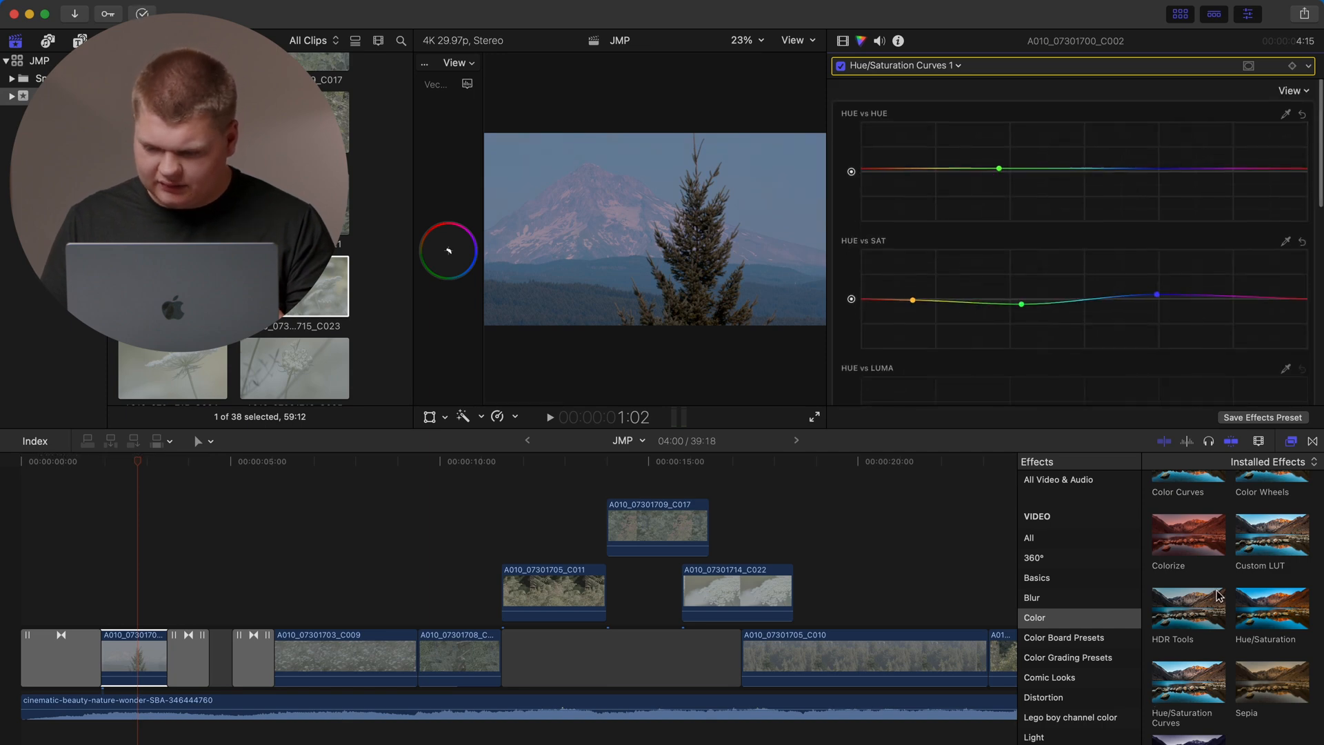
Step: Add a Color Wheels effect to clip C002 and shift global slightly toward yellow-green and shadows slightly toward blue
{"action": "scroll", "coordinate": [1241, 592], "scroll_direction": "up", "scroll_amount": 3}
{"action": "double_click", "coordinate": [1274, 630]}
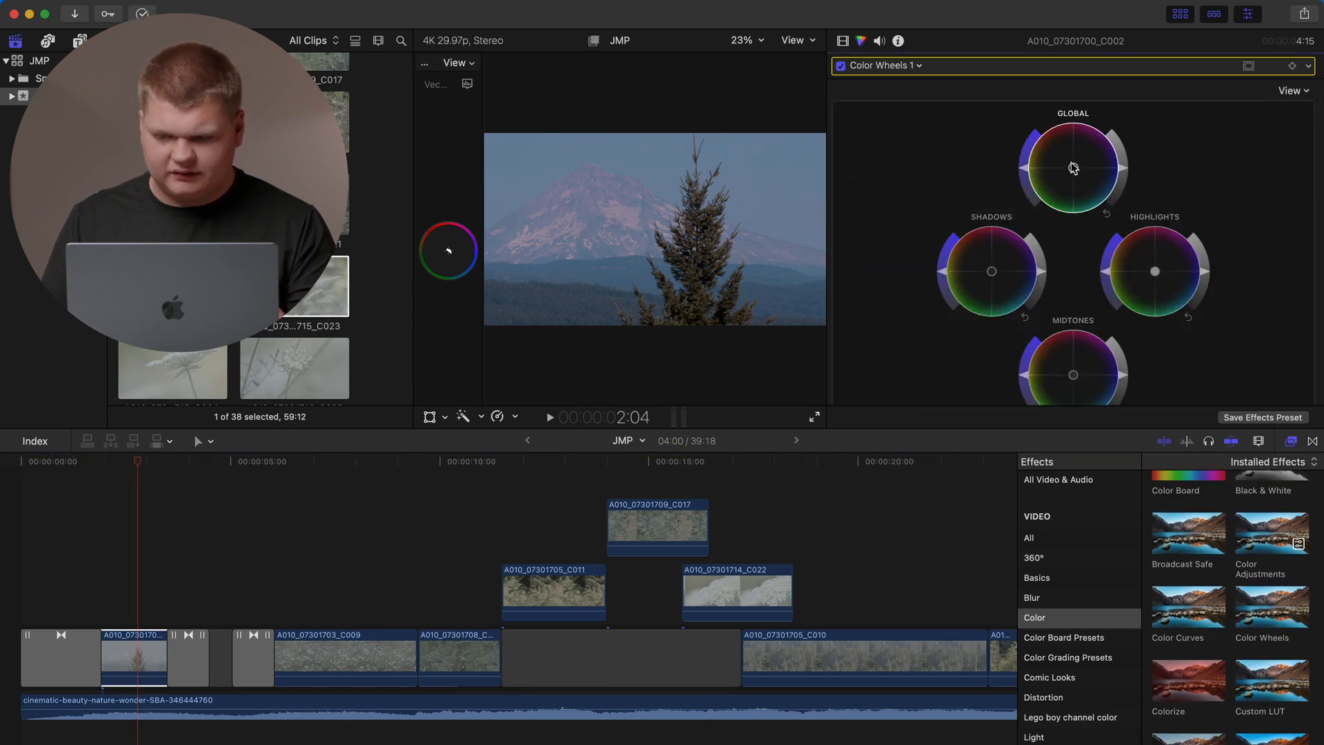
{"action": "left_click_drag", "start_coordinate": [1076, 167], "coordinate": [1061, 167]}
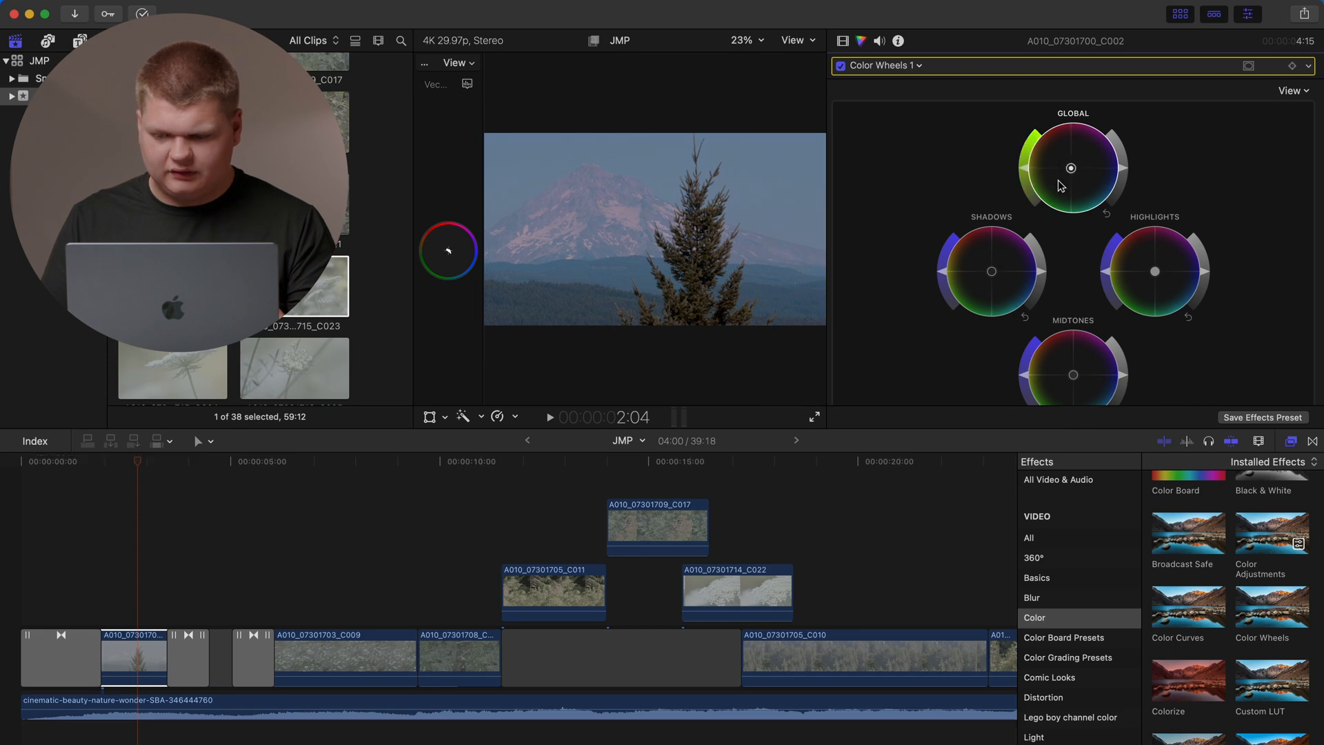
{"action": "left_click_drag", "start_coordinate": [996, 270], "coordinate": [1000, 271]}
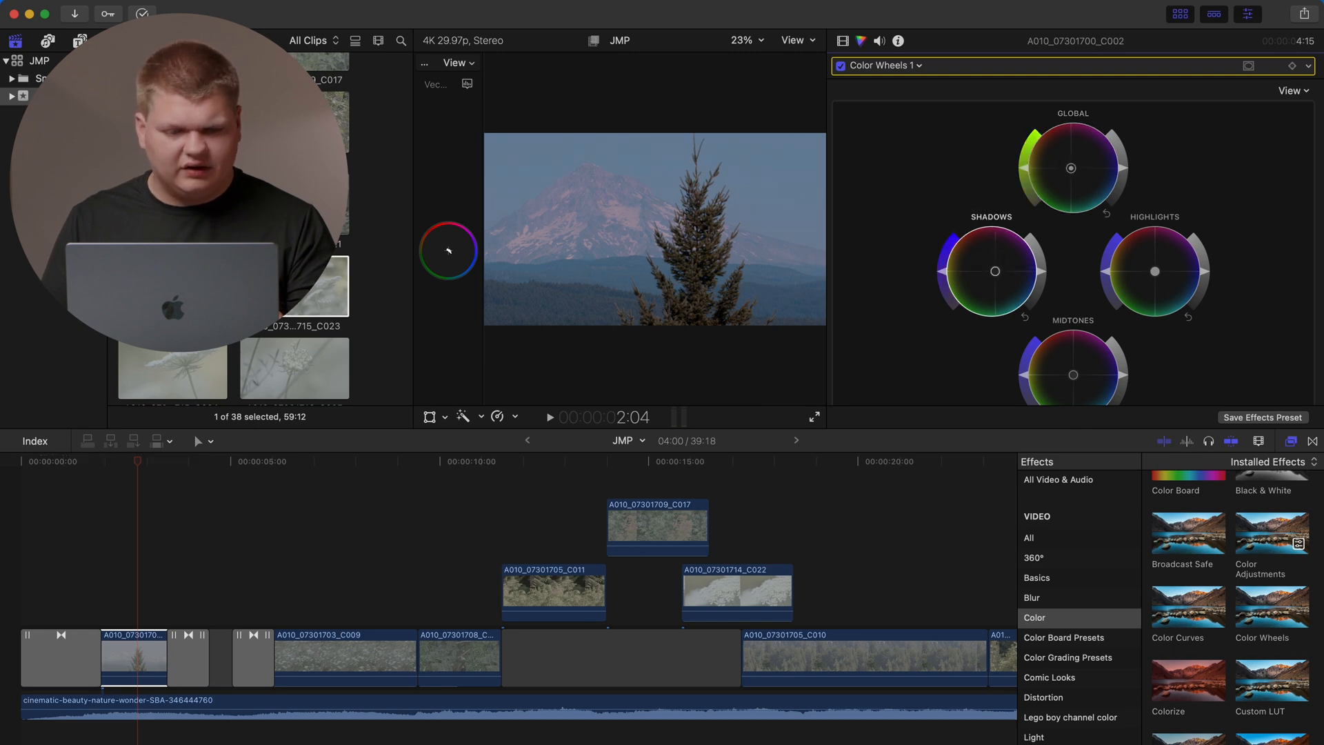
Step: Enlarge the viewer by hiding the browser, and tint clip C002's midtones slightly orange and its highlights slightly pink
{"action": "left_click", "coordinate": [1180, 14]}
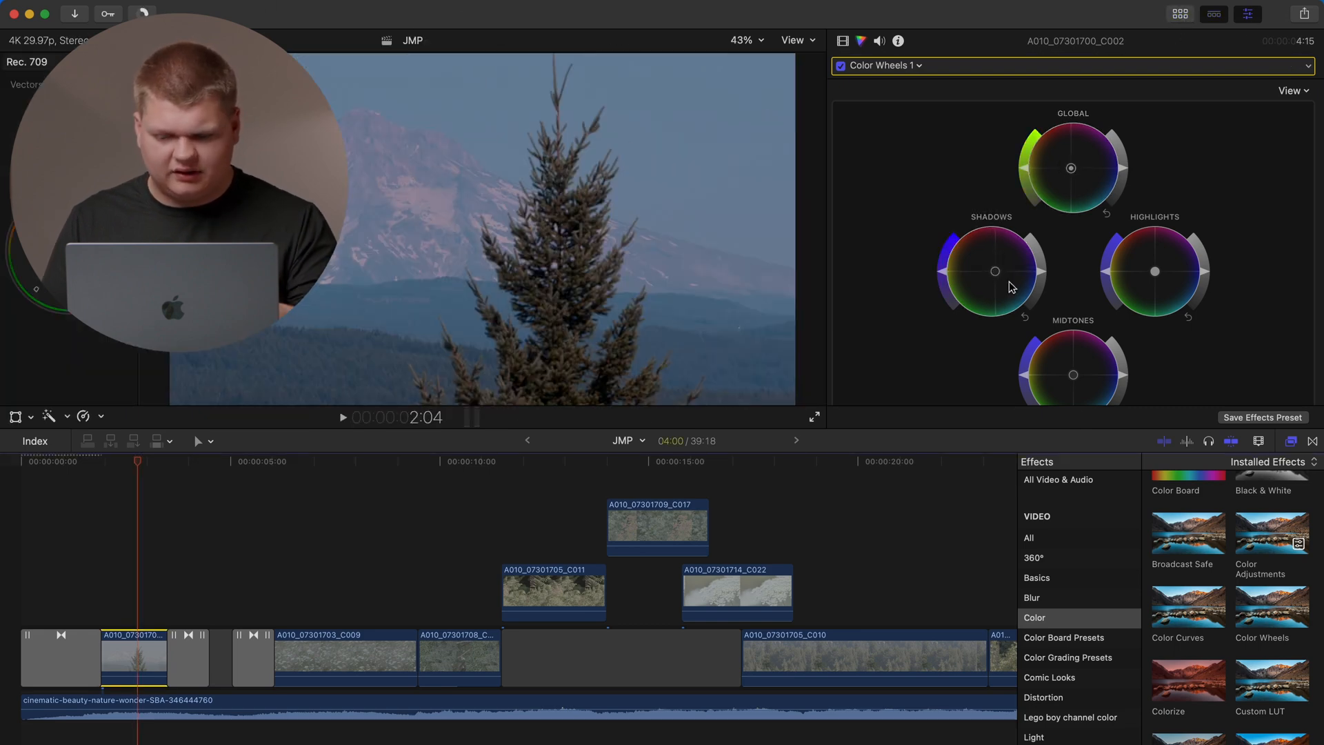
{"action": "left_click_drag", "start_coordinate": [1073, 374], "coordinate": [1069, 371]}
{"action": "left_click_drag", "start_coordinate": [1158, 271], "coordinate": [1150, 261]}
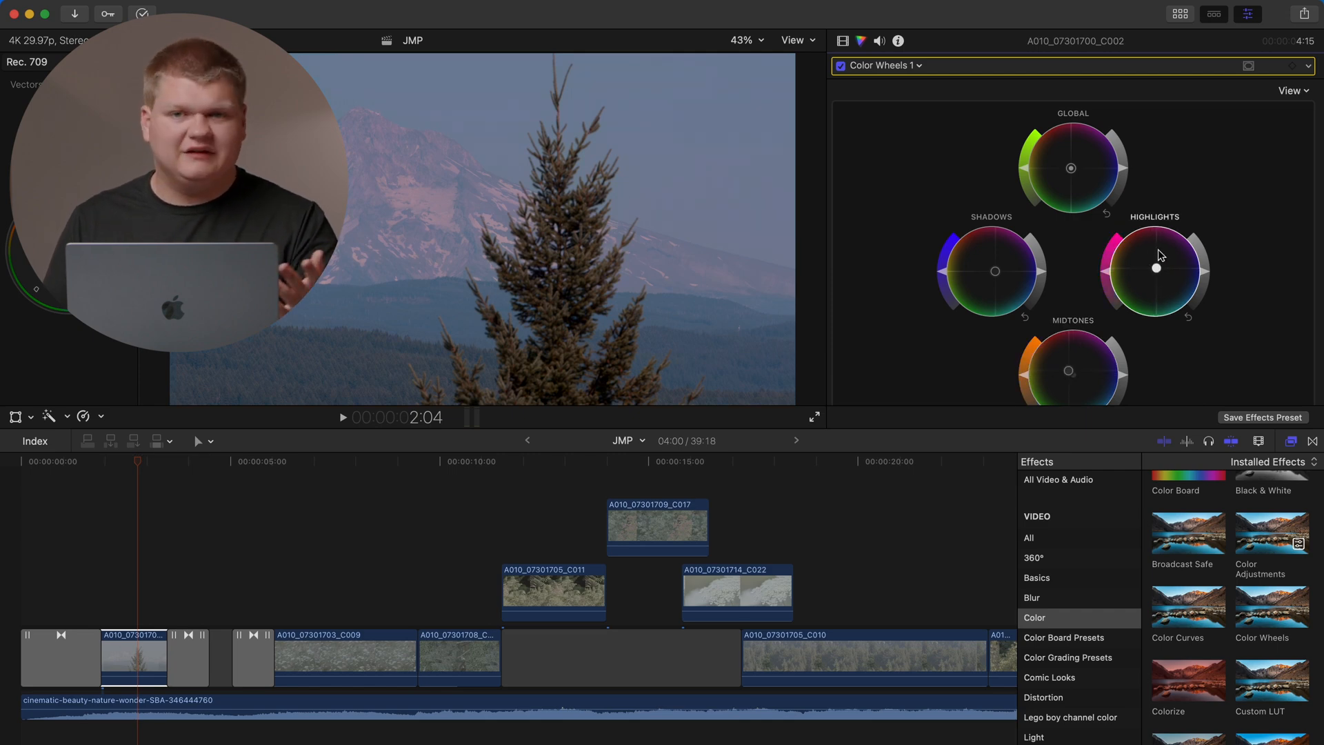
{"action": "scroll", "coordinate": [1150, 200], "scroll_direction": "down", "scroll_amount": 5}
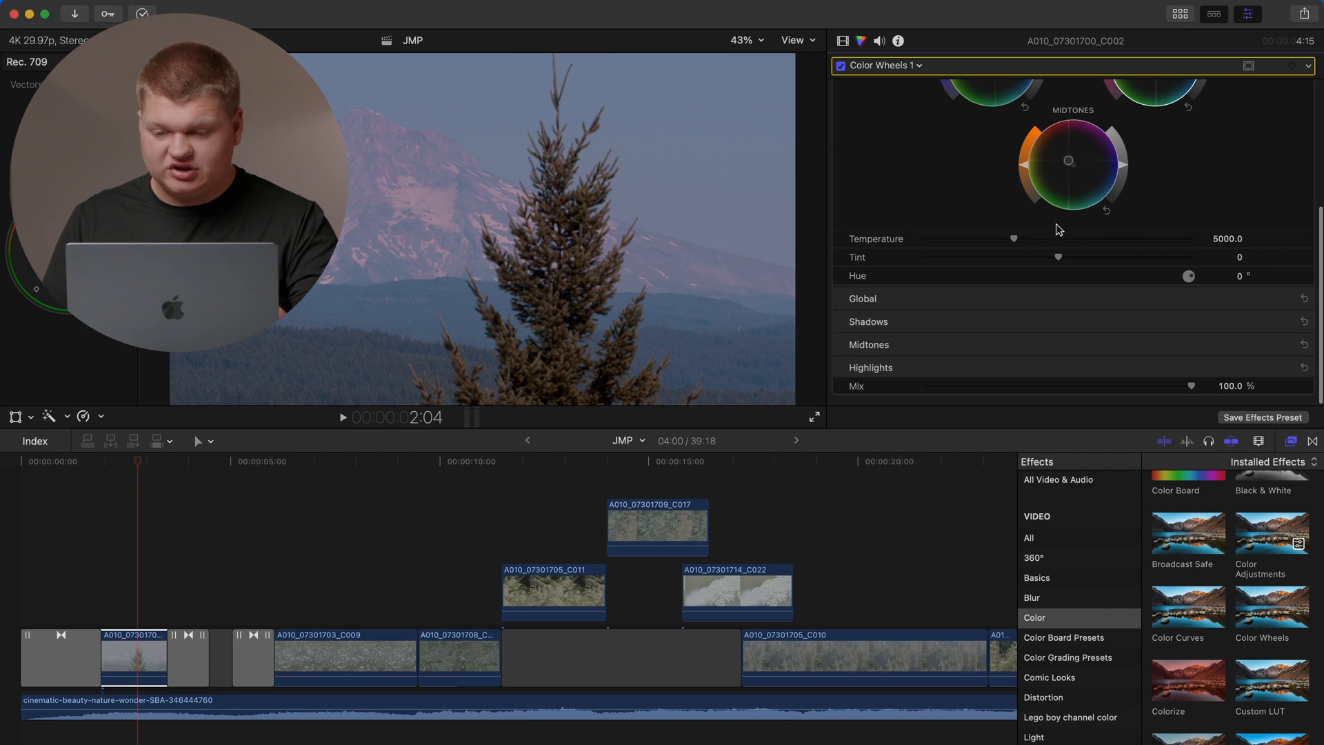
{"action": "scroll", "coordinate": [1149, 195], "scroll_direction": "up", "scroll_amount": 5}
{"action": "scroll", "coordinate": [1179, 195], "scroll_direction": "down", "scroll_amount": 5}
{"action": "scroll", "coordinate": [1180, 185], "scroll_direction": "up", "scroll_amount": 5}
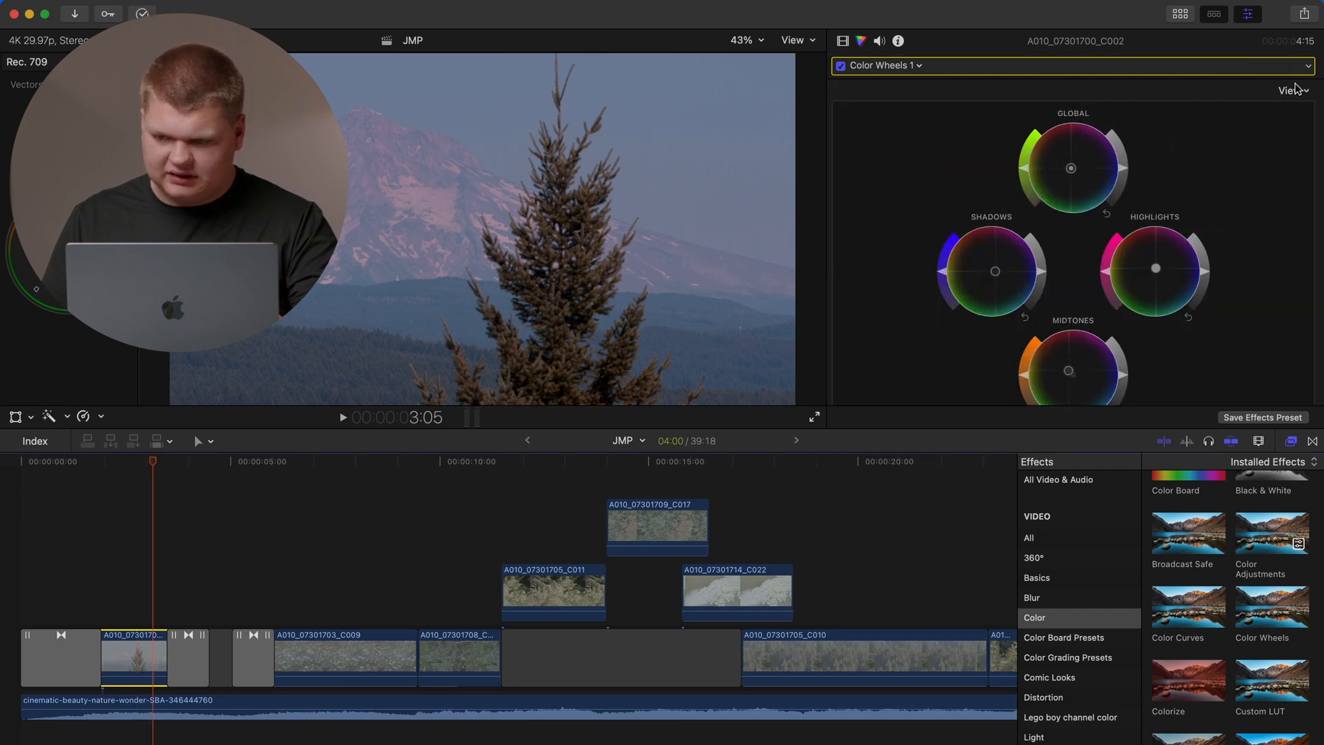
Step: Move the Hue vs Hue point of clip C002's Hue/Saturation Curves from green to orange and fine-tune the curves below it
{"action": "left_click", "coordinate": [841, 41]}
{"action": "left_click", "coordinate": [1256, 122]}
{"action": "left_click_drag", "start_coordinate": [999, 169], "coordinate": [901, 172]}
{"action": "scroll", "coordinate": [1143, 284], "scroll_direction": "down", "scroll_amount": 4}
{"action": "left_click_drag", "start_coordinate": [1143, 289], "coordinate": [1142, 292]}
{"action": "scroll", "coordinate": [979, 311], "scroll_direction": "down", "scroll_amount": 3}
{"action": "left_click_drag", "start_coordinate": [1017, 330], "coordinate": [1019, 327]}
{"action": "scroll", "coordinate": [1019, 324], "scroll_direction": "up", "scroll_amount": 7}
Step: Add contrast to clip C002's luma curve in Color Curves by lowering the shadows point and raising the highlights point
{"action": "left_click", "coordinate": [841, 41]}
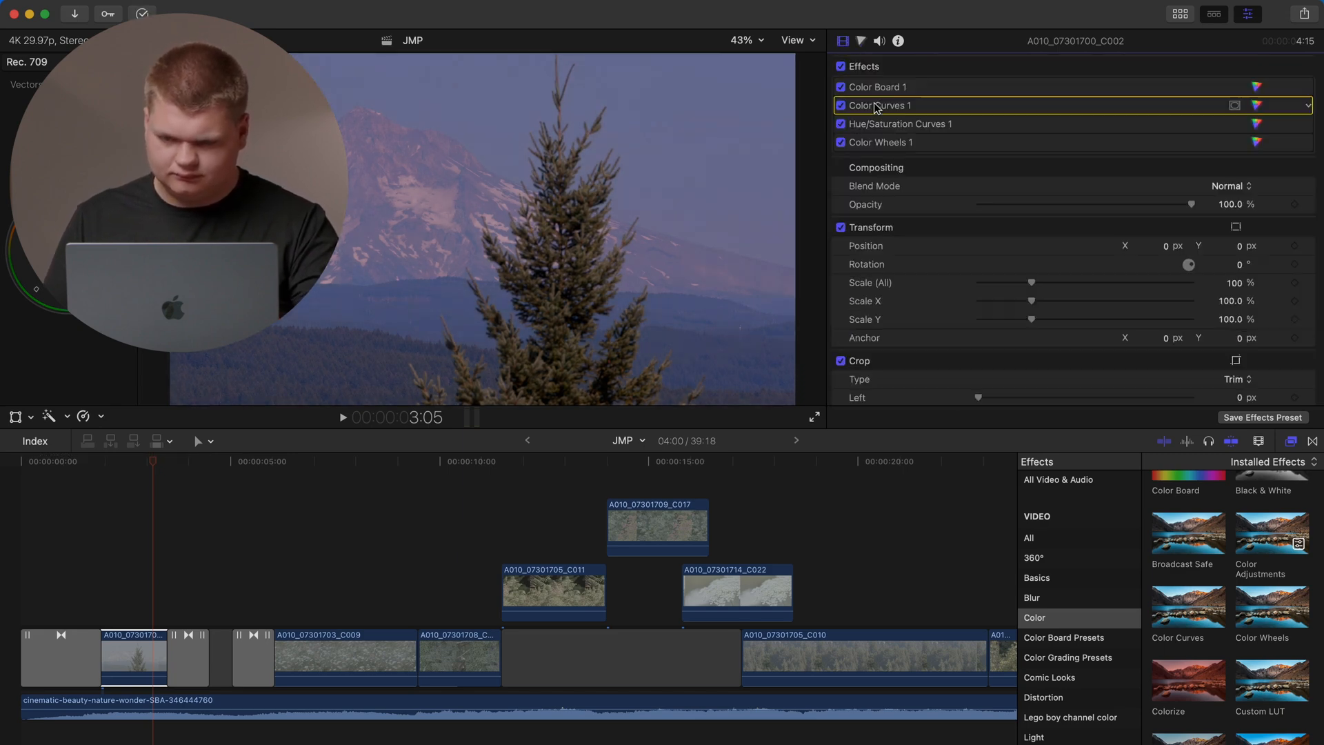
{"action": "left_click", "coordinate": [1256, 105]}
{"action": "left_click", "coordinate": [135, 648]}
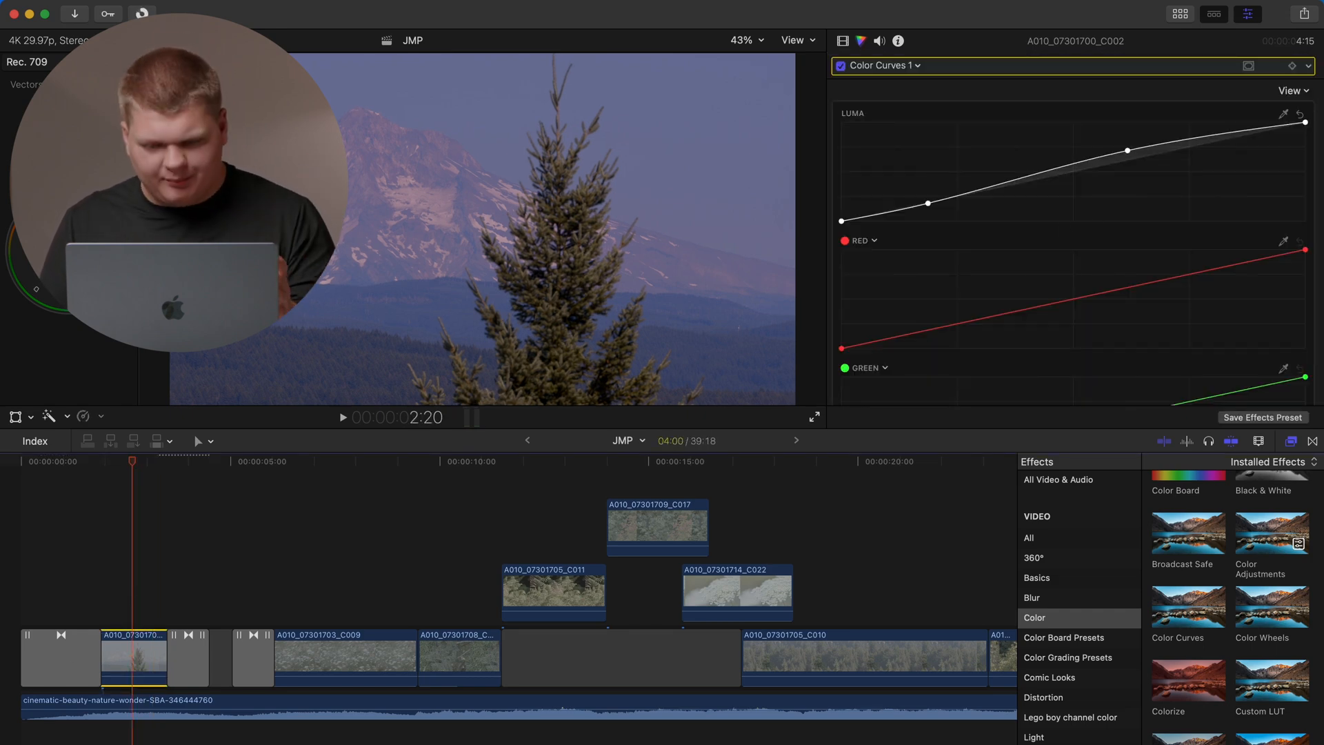
{"action": "left_click_drag", "start_coordinate": [928, 204], "coordinate": [928, 209]}
{"action": "left_click", "coordinate": [142, 463]}
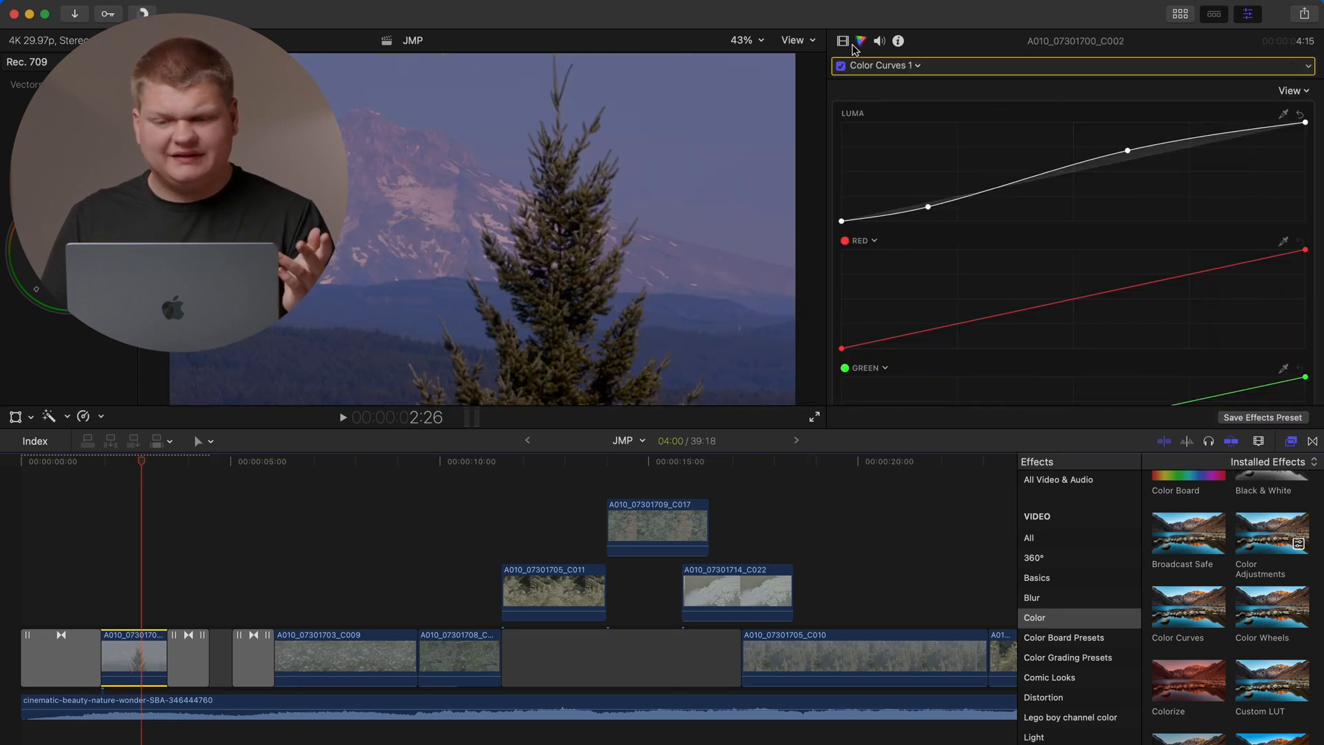
{"action": "left_click_drag", "start_coordinate": [1124, 151], "coordinate": [1126, 140]}
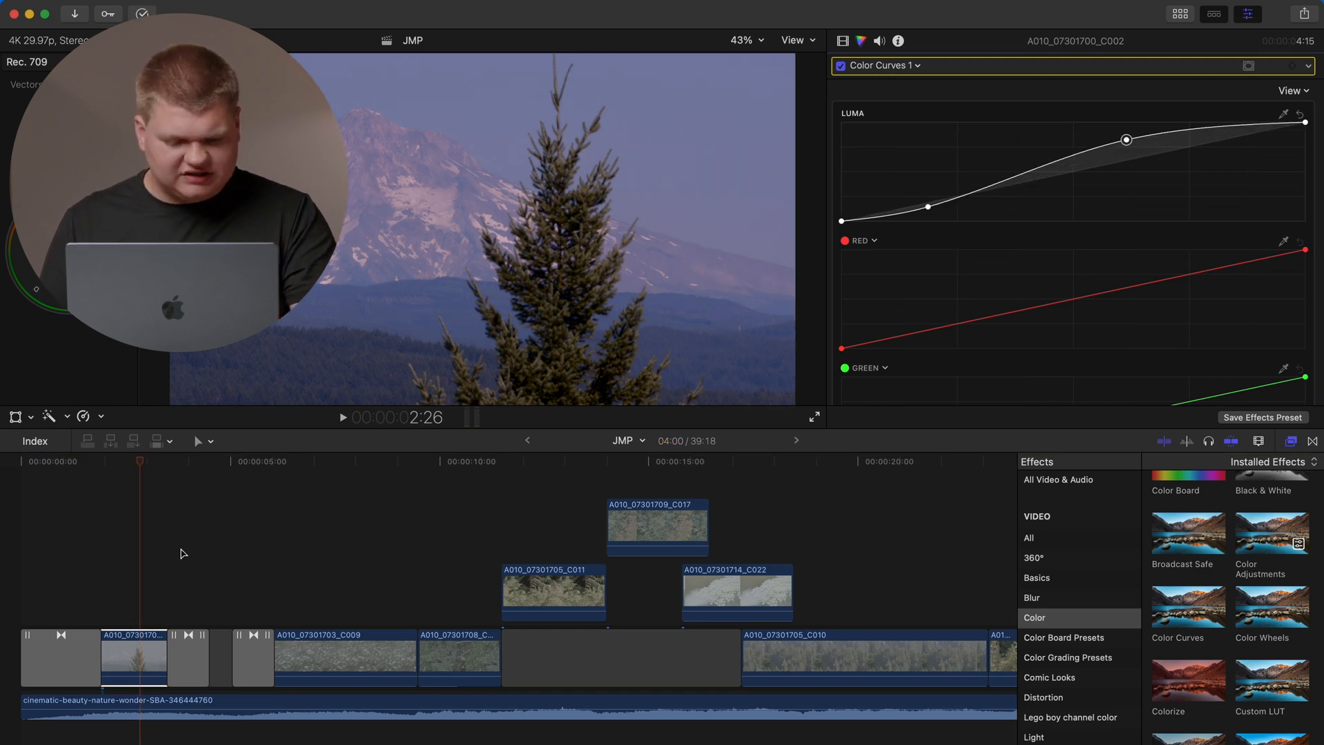
Step: Try to paste clip C002's grade onto clip C009, and delete the connected duplicate of C002
{"action": "left_click", "coordinate": [331, 654]}
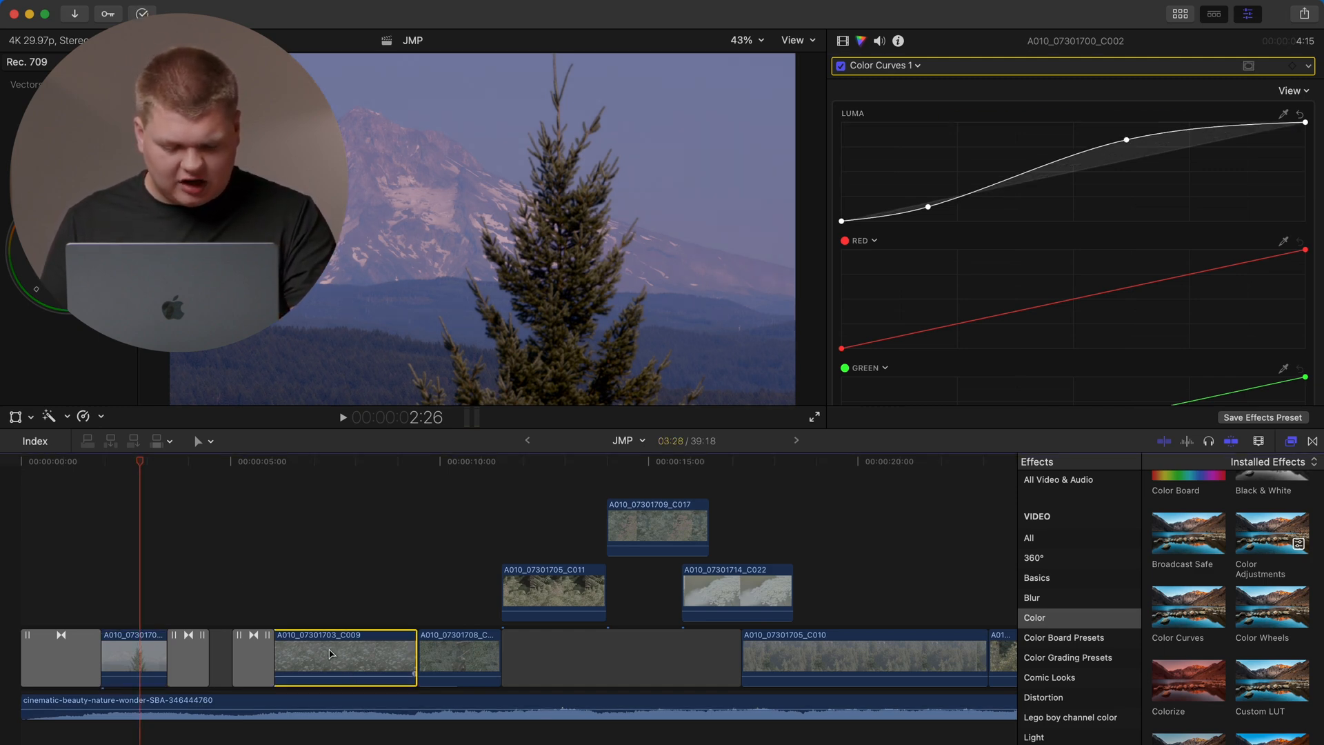
{"action": "key", "text": "alt+v"}
{"action": "left_click", "coordinate": [231, 595]}
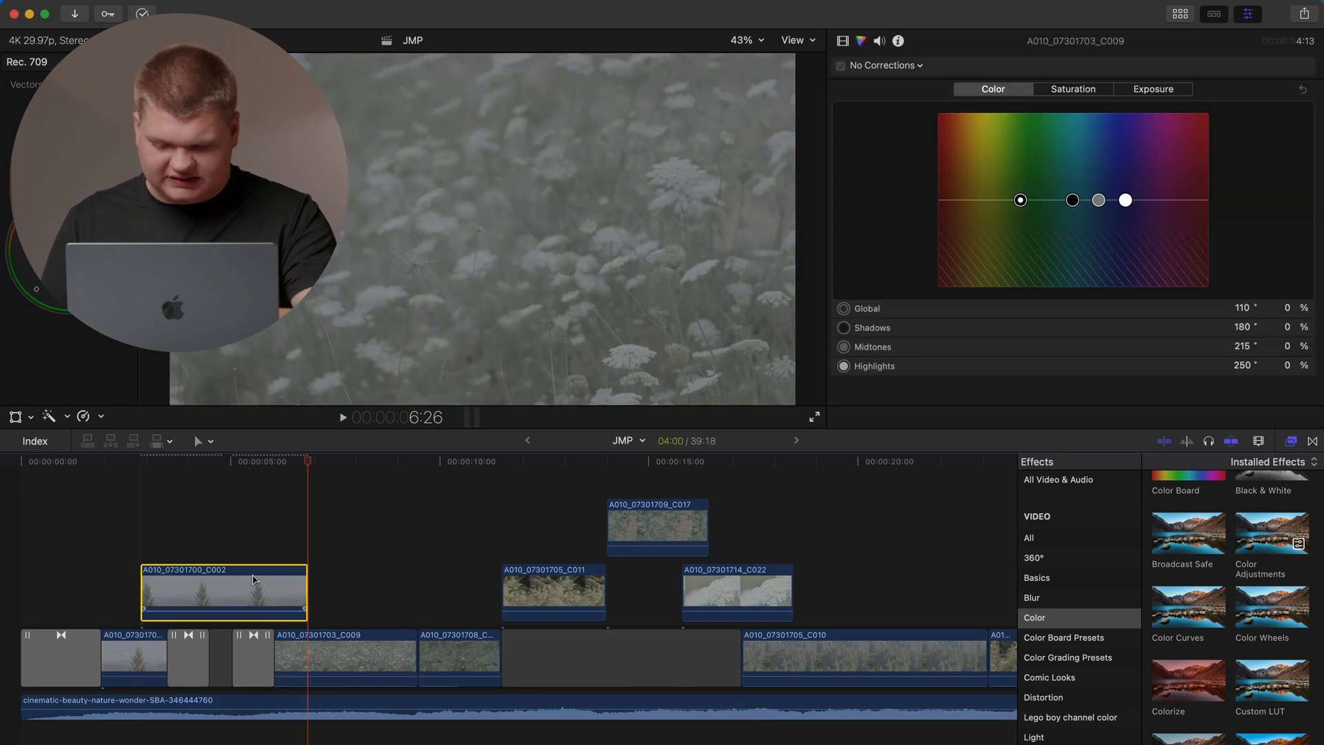
{"action": "key", "text": "Delete"}
Step: Try to copy all four color effects of clip C002 from its effects list
{"action": "right_click", "coordinate": [131, 643]}
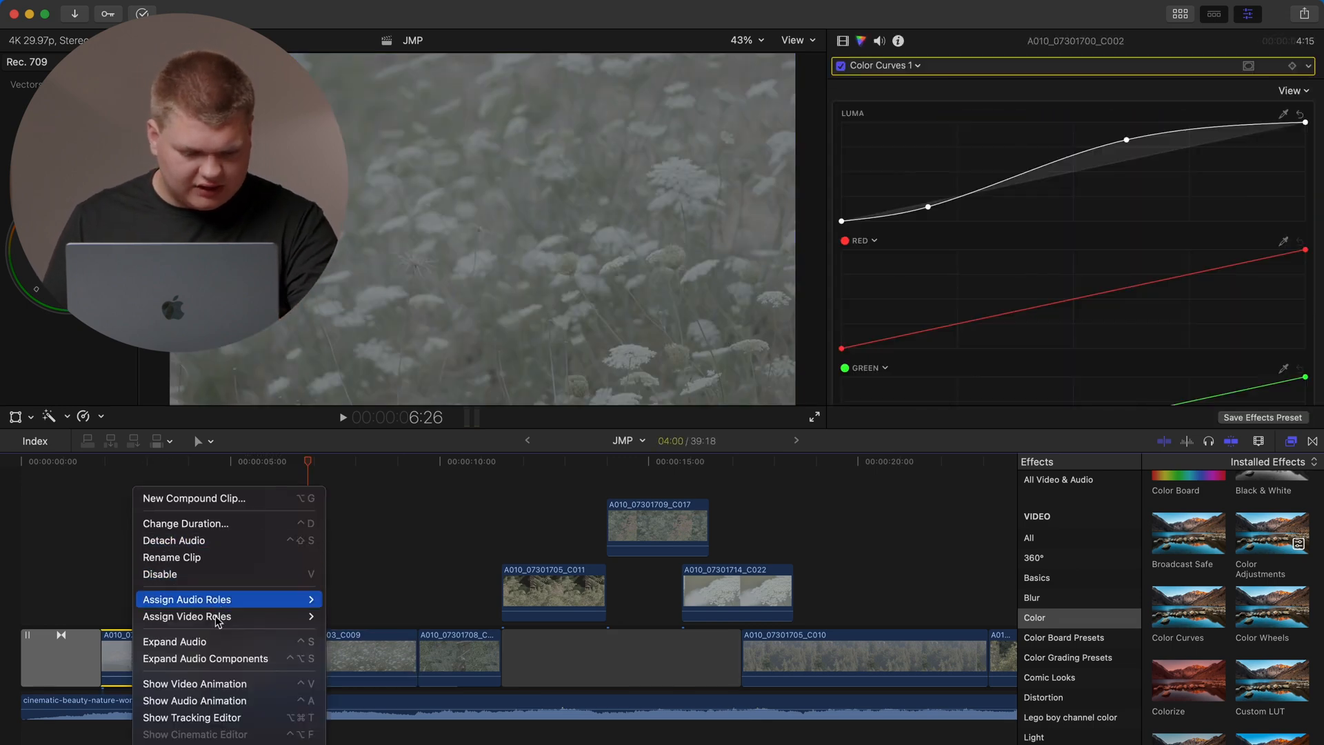
{"action": "left_click", "coordinate": [860, 63]}
{"action": "left_click", "coordinate": [841, 42]}
{"action": "left_click", "coordinate": [870, 87]}
{"action": "left_click", "coordinate": [861, 43]}
{"action": "double_click", "coordinate": [1031, 67]}
{"action": "left_click", "coordinate": [1291, 67]}
{"action": "key", "text": "super+a"}
{"action": "right_click", "coordinate": [950, 120]}
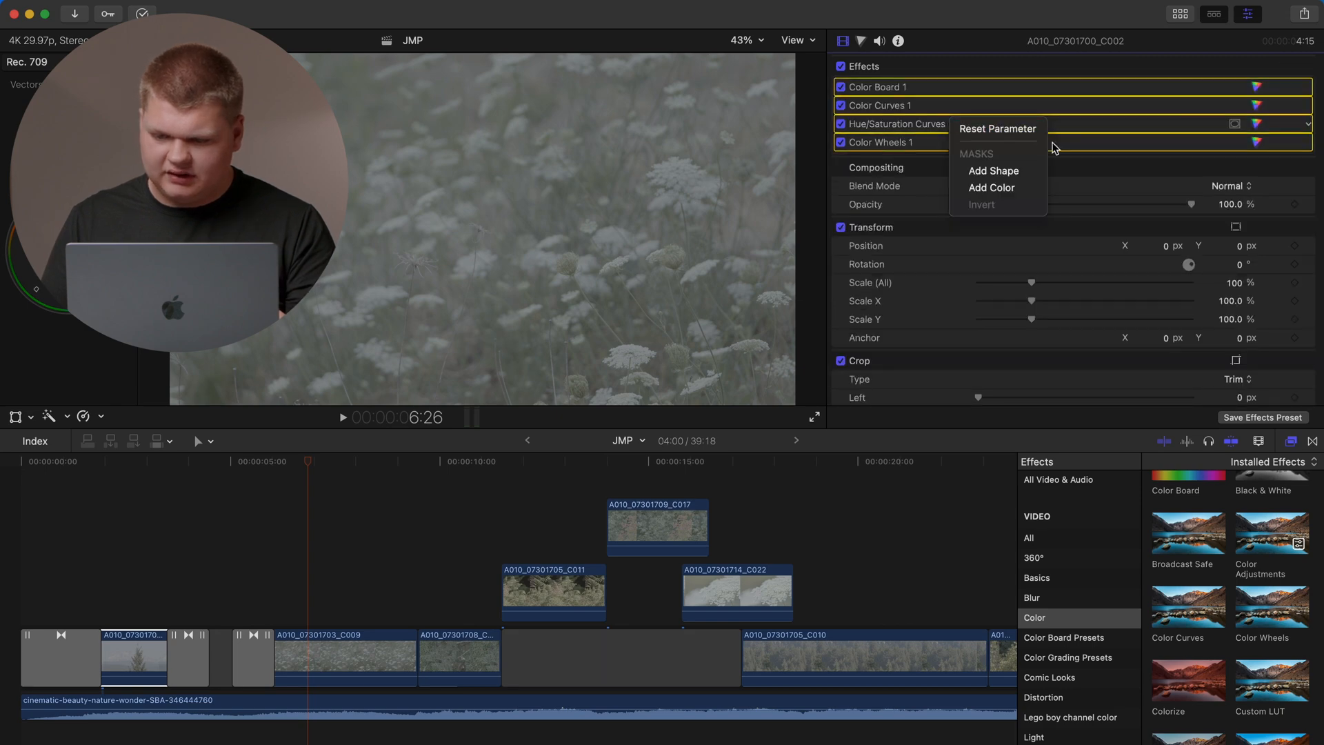
{"action": "left_click", "coordinate": [1080, 93]}
{"action": "right_click", "coordinate": [870, 102]}
{"action": "left_click", "coordinate": [853, 100]}
{"action": "left_click_drag", "start_coordinate": [968, 110], "coordinate": [1031, 209]}
{"action": "left_click", "coordinate": [989, 172]}
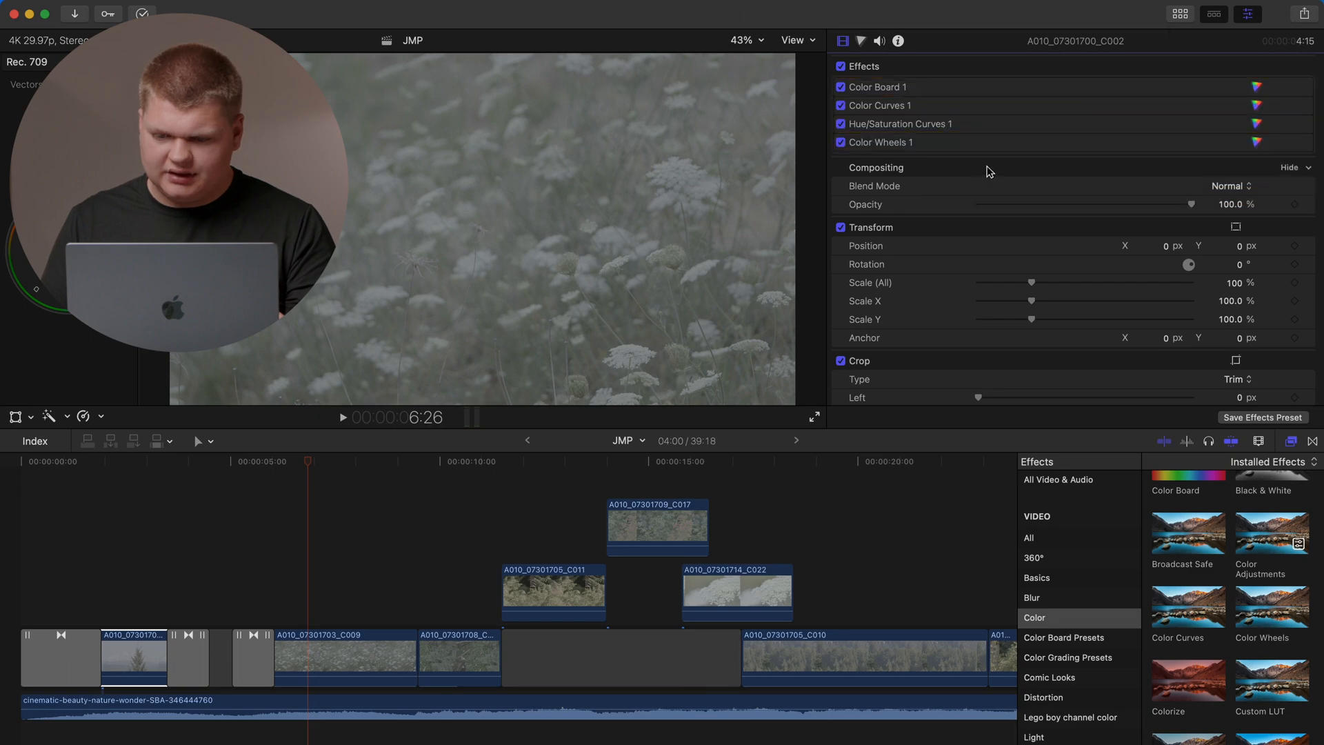
{"action": "right_click", "coordinate": [1117, 87]}
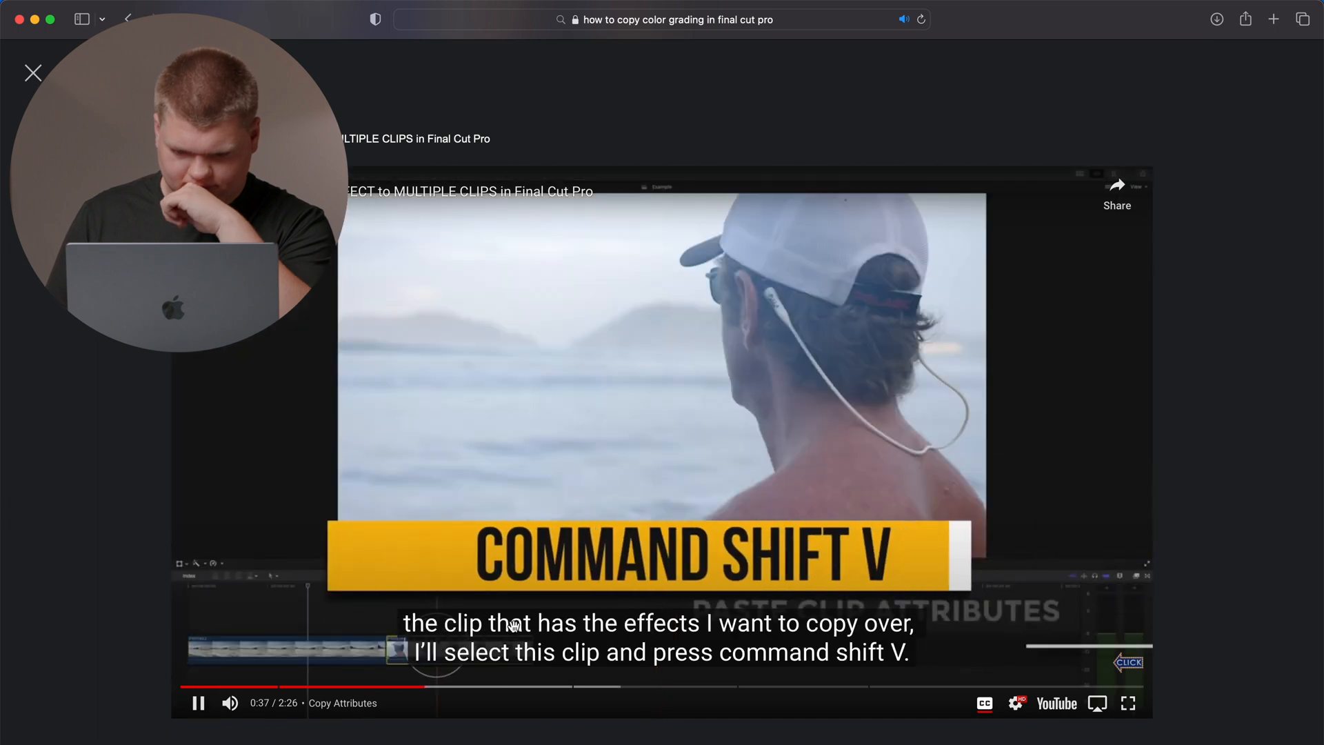
Step: Switch from the paused tutorial video to Final Cut Pro and paste clip C002's four color effects onto clip C009 as attributes
{"action": "left_click", "coordinate": [500, 474]}
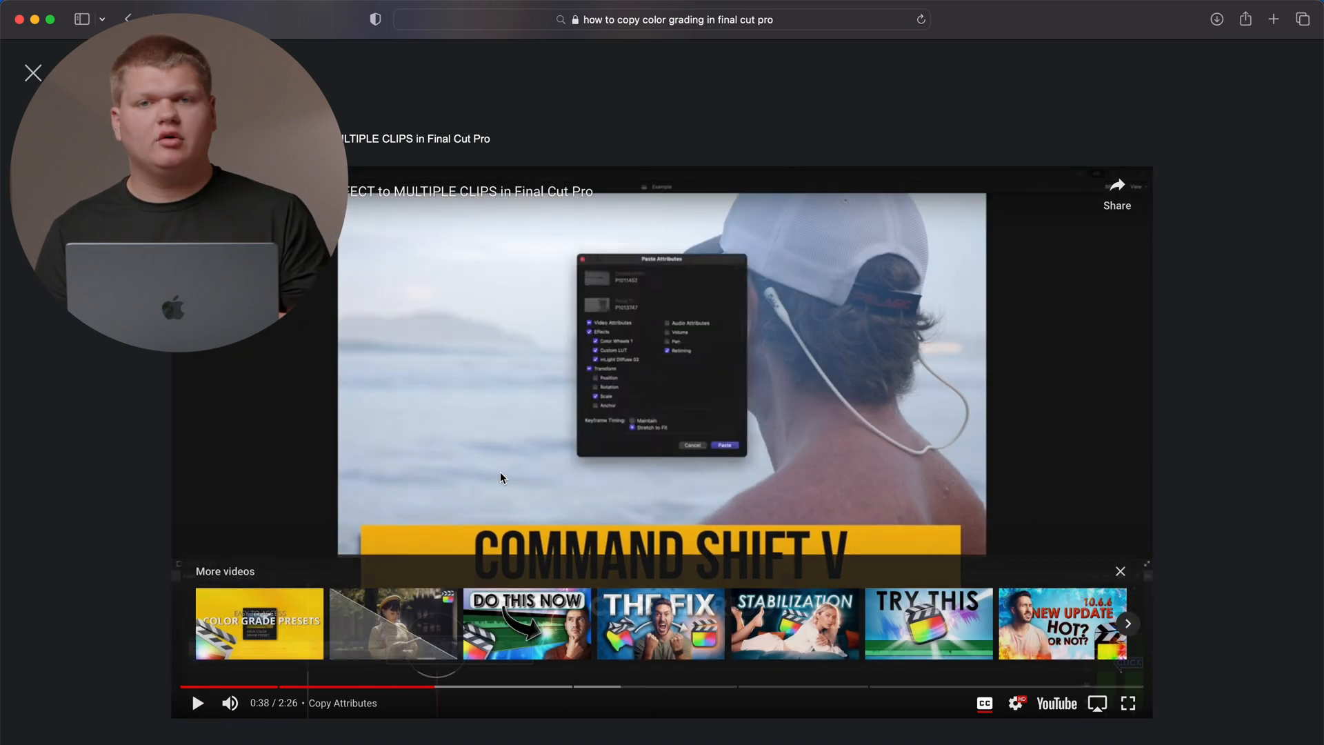
{"action": "key", "text": "super+Tab"}
{"action": "left_click", "coordinate": [136, 654]}
{"action": "left_click", "coordinate": [335, 654]}
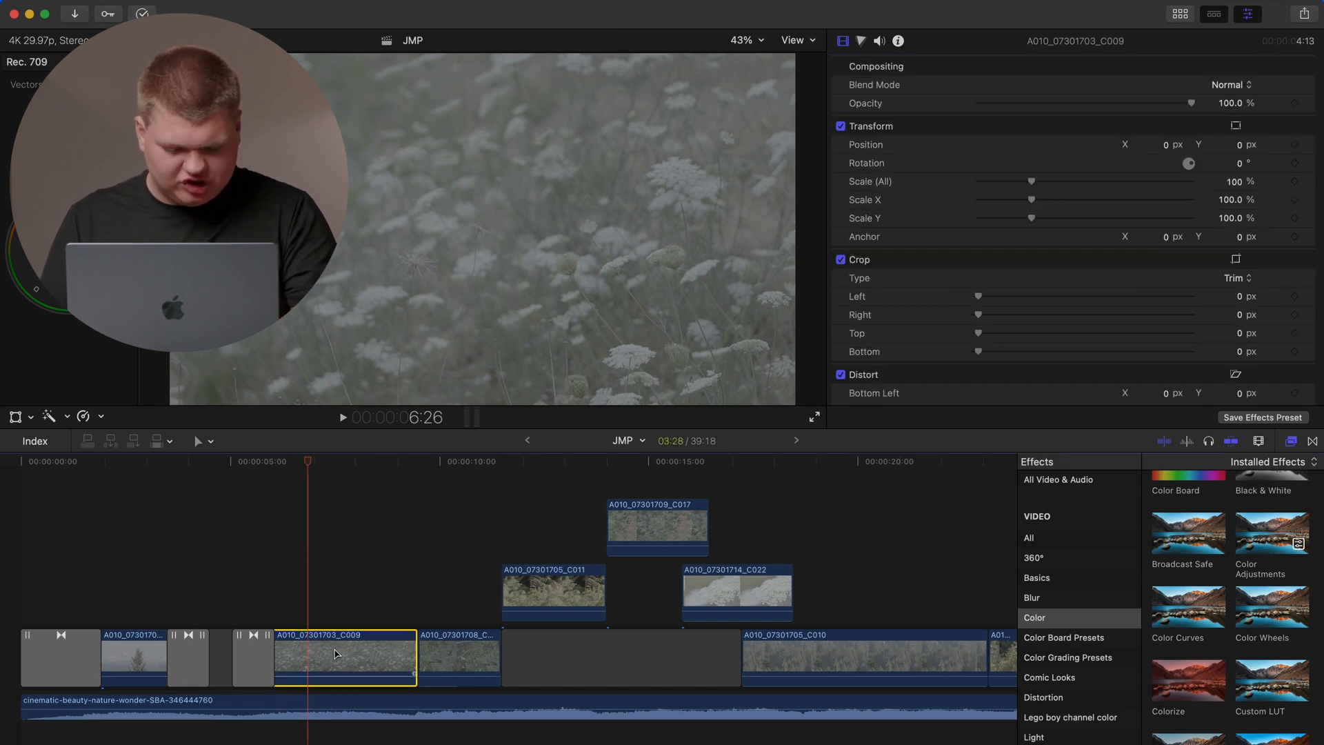
{"action": "key", "text": "super+shift+v"}
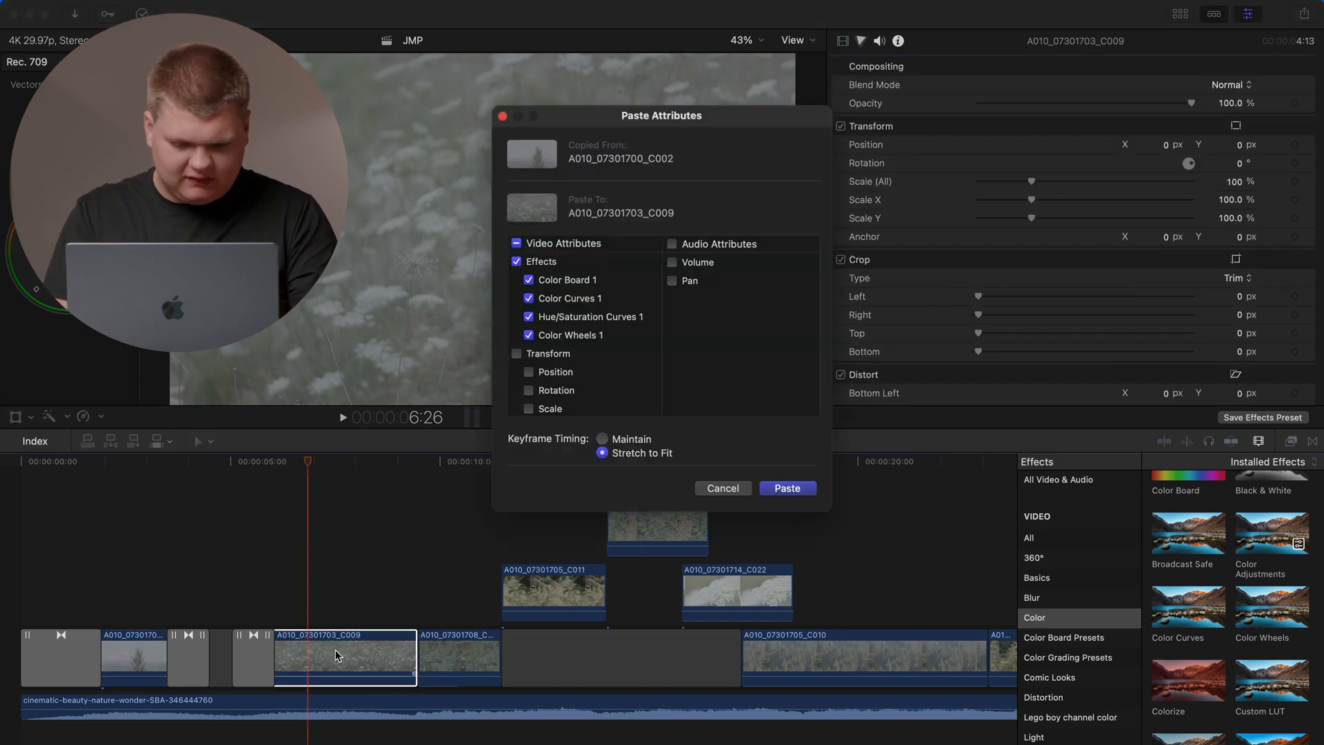
{"action": "left_click", "coordinate": [786, 488]}
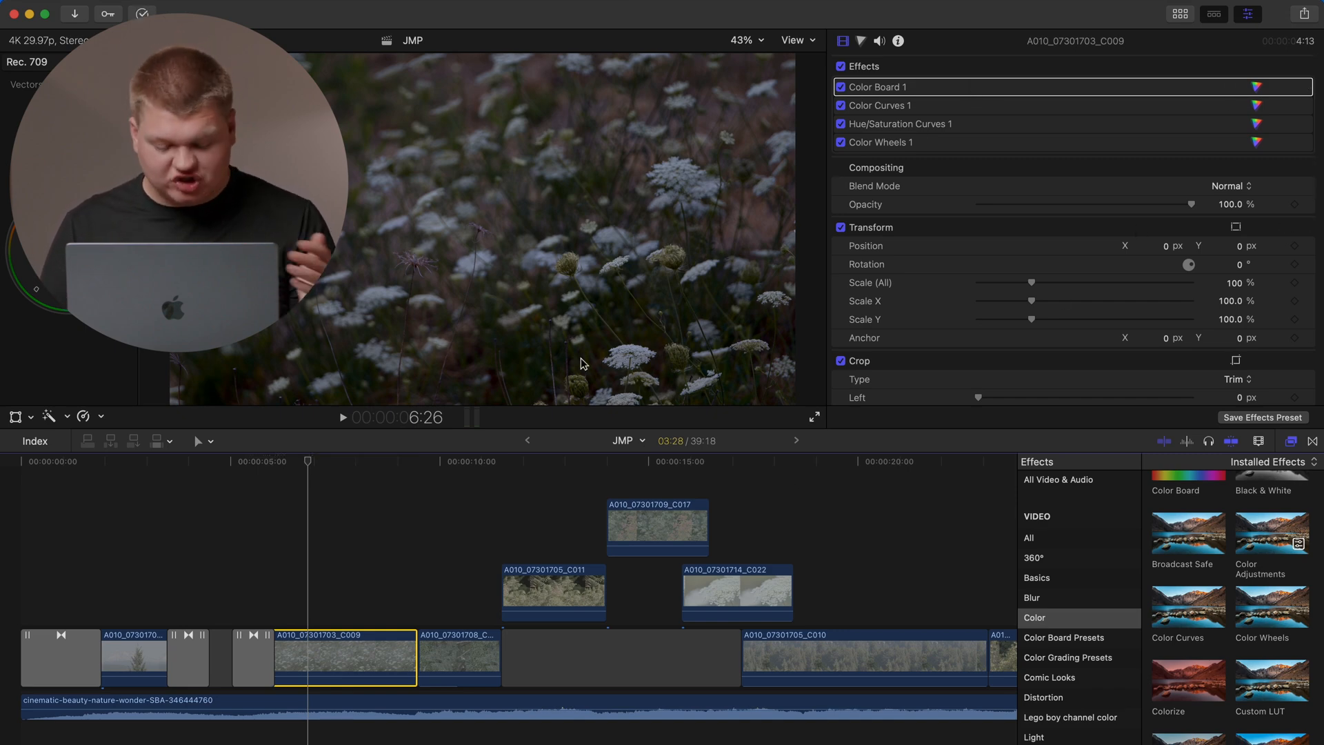
Step: Set the global exposure in clip C009's Color Board to 32%
{"action": "left_click", "coordinate": [952, 85]}
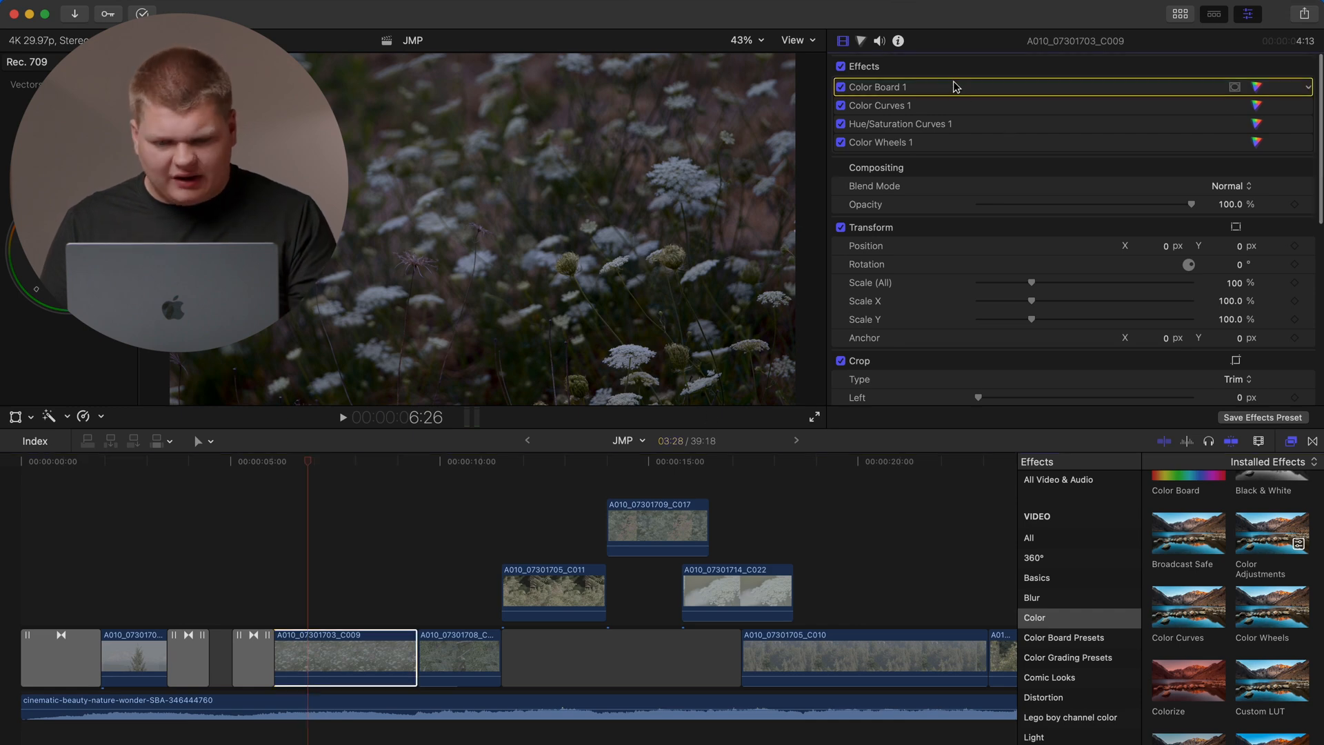
{"action": "double_click", "coordinate": [935, 85]}
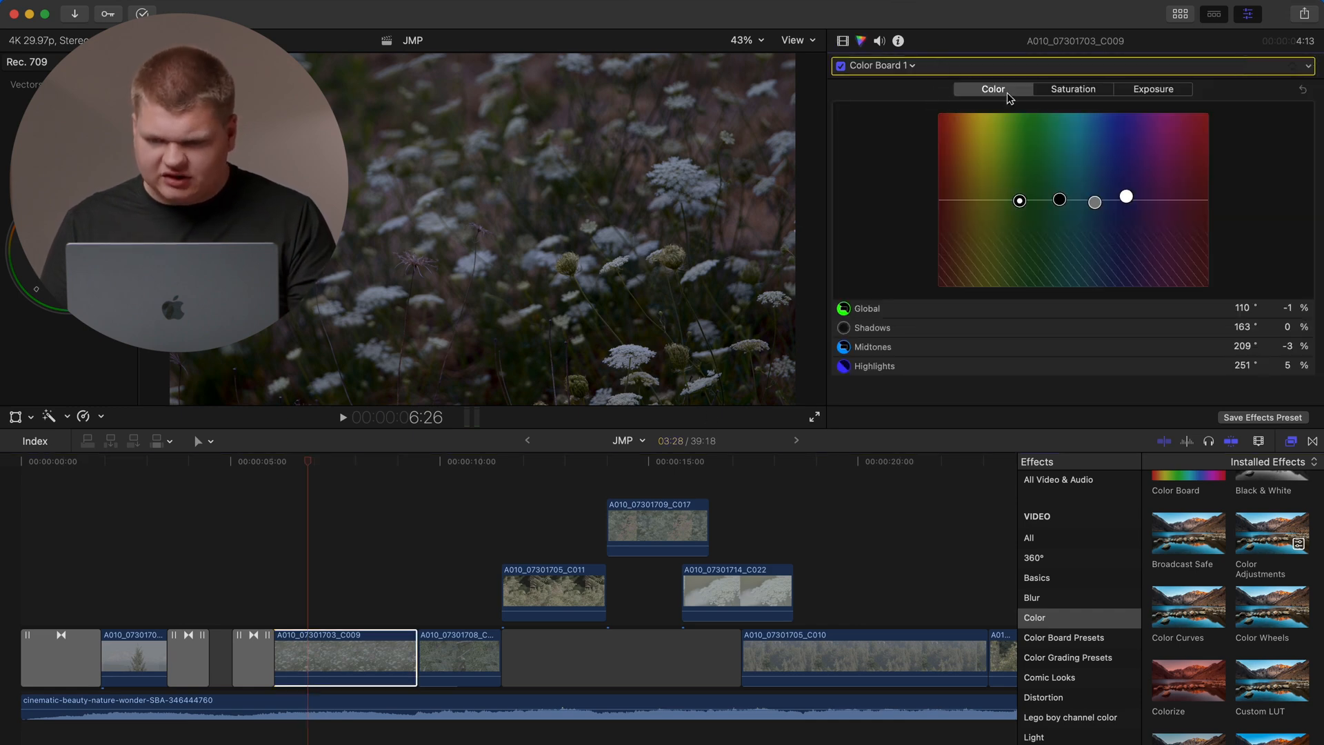
{"action": "left_click", "coordinate": [1150, 93]}
{"action": "left_click_drag", "start_coordinate": [948, 181], "coordinate": [948, 170]}
Step: Paste clip C002's color effects as attributes onto the seven clips after C009, including C011, C017, C022, C010, C020 and C023
{"action": "left_click", "coordinate": [445, 661]}
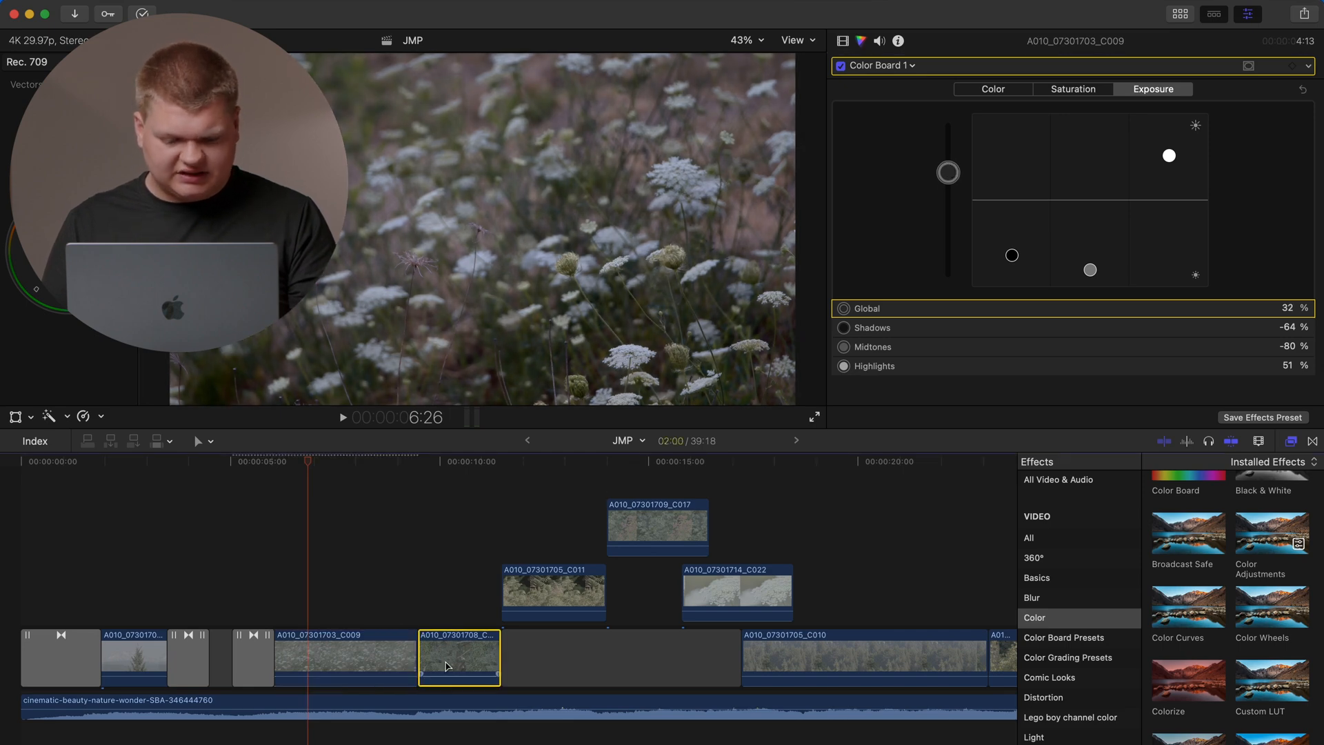
{"action": "left_click", "coordinate": [586, 594], "text": "shift"}
{"action": "left_click", "coordinate": [659, 525], "text": "shift"}
{"action": "left_click", "coordinate": [714, 586], "text": "shift"}
{"action": "scroll", "coordinate": [689, 624], "scroll_direction": "right", "scroll_amount": 10}
{"action": "left_click", "coordinate": [660, 659], "text": "shift"}
{"action": "scroll", "coordinate": [660, 659], "scroll_direction": "left", "scroll_amount": 5}
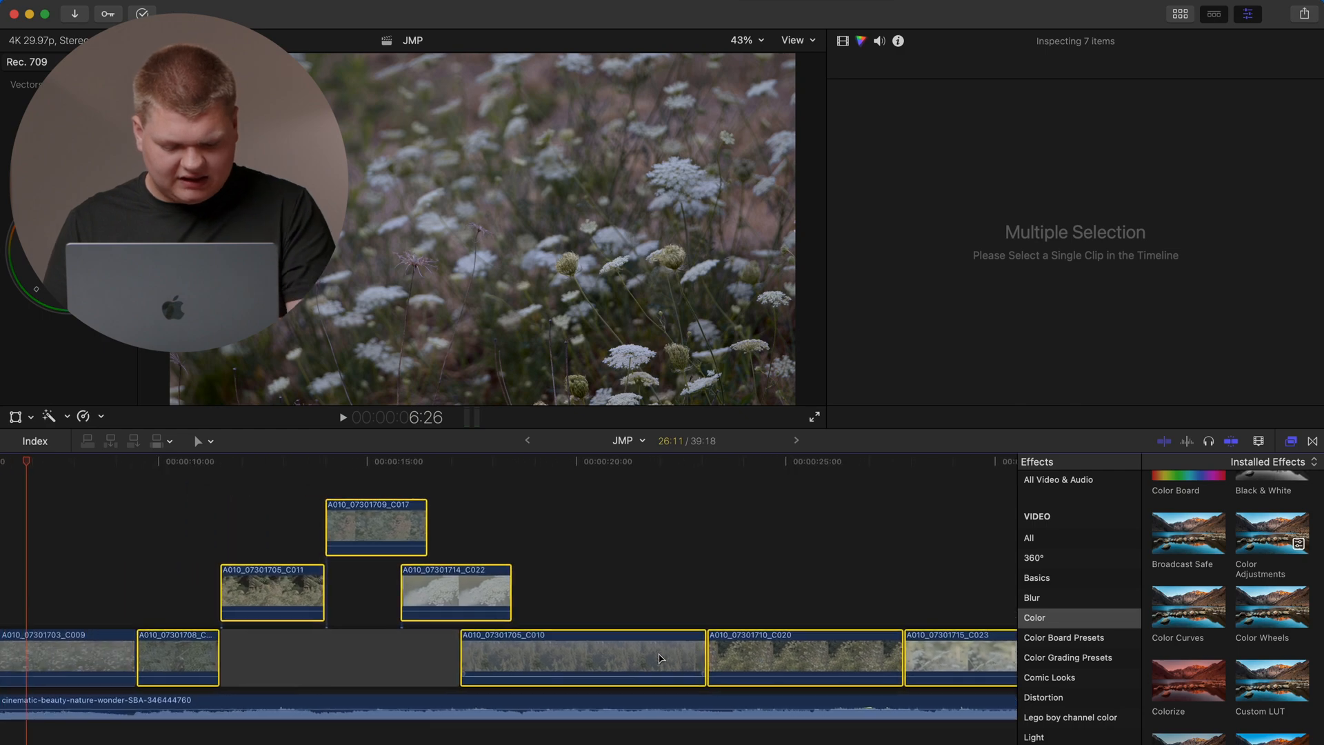
{"action": "key", "text": "super+shift+v"}
{"action": "left_click", "coordinate": [785, 485]}
{"action": "left_click", "coordinate": [771, 486]}
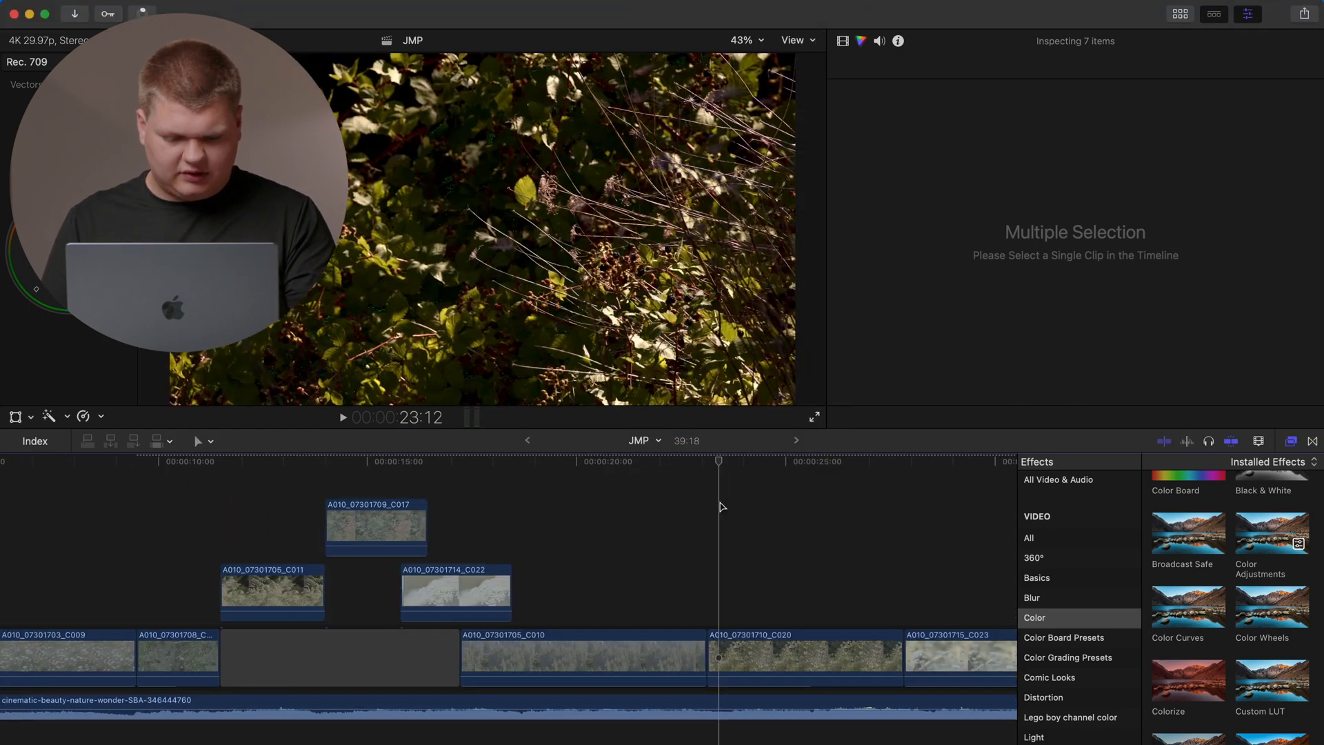
Step: Set the exposure in clip C022's Color Board to 25% global and 20% highlights
{"action": "left_click_drag", "start_coordinate": [399, 467], "coordinate": [477, 482]}
{"action": "left_click", "coordinate": [485, 581]}
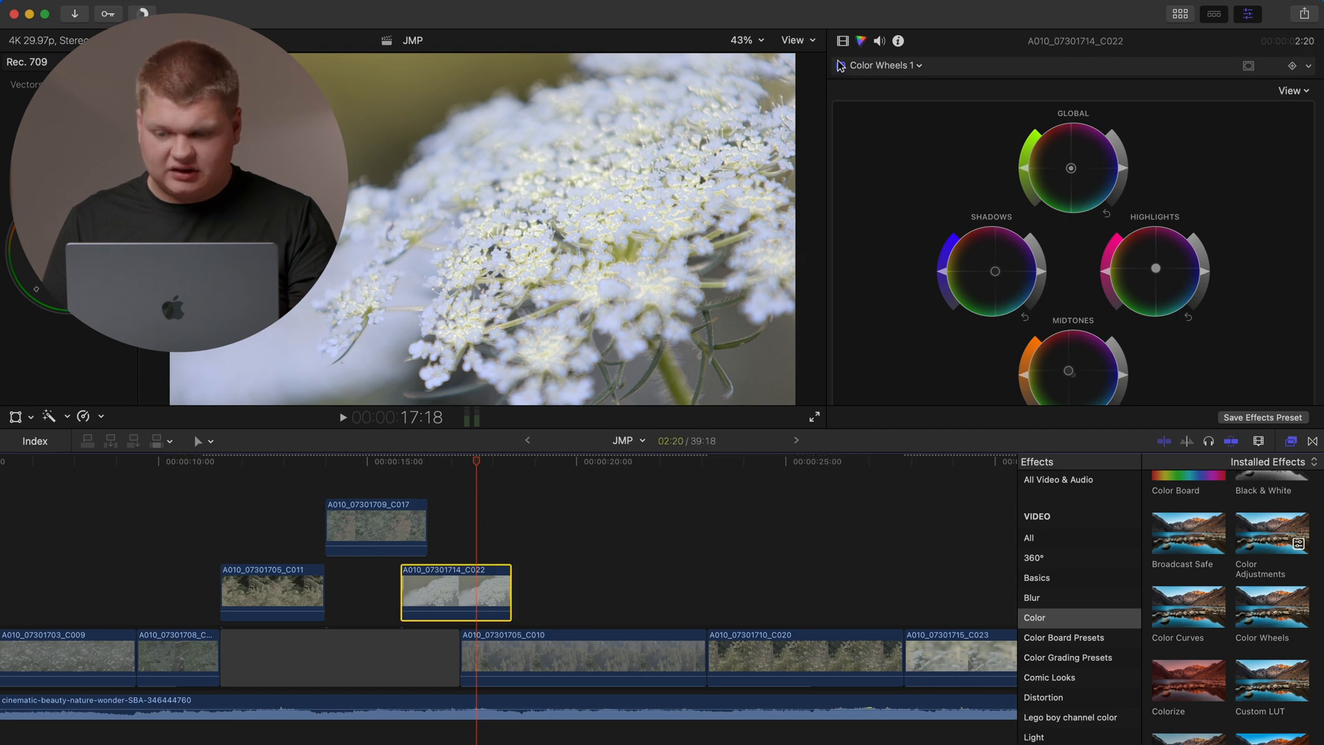
{"action": "left_click", "coordinate": [843, 42]}
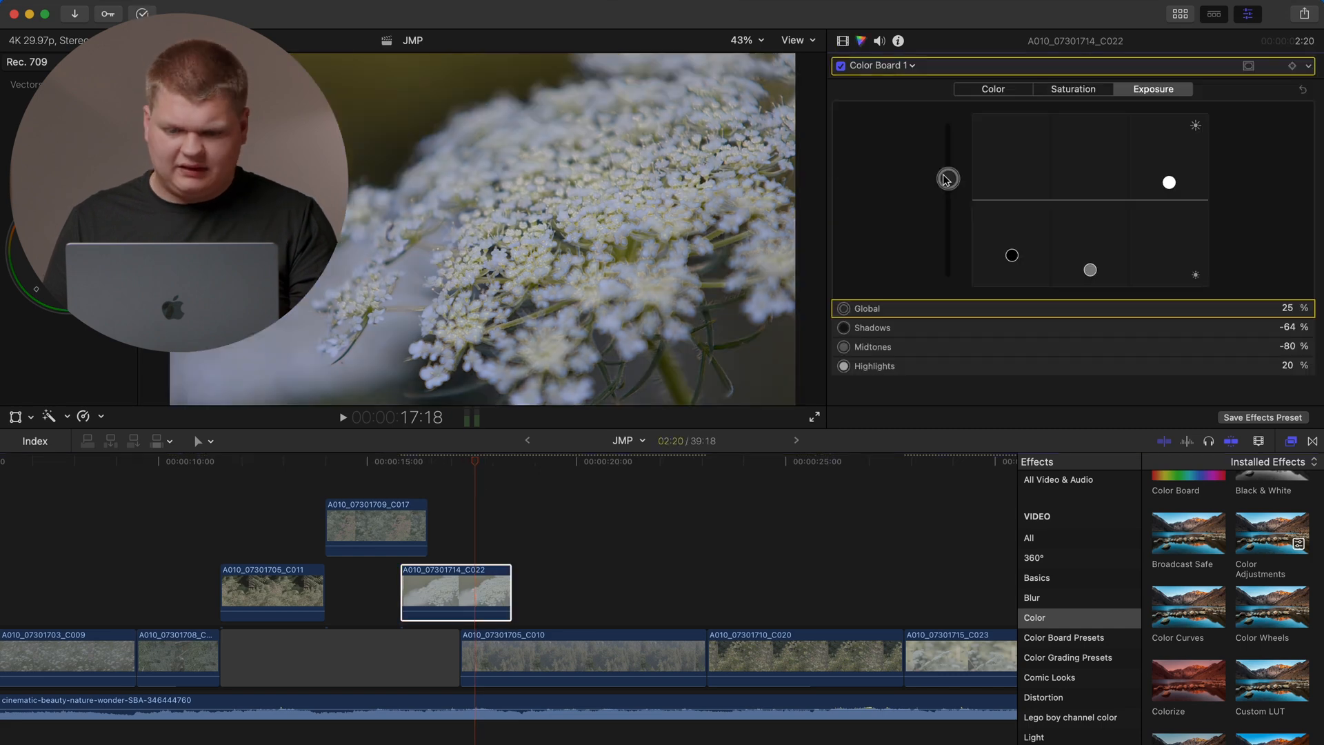
{"action": "key", "text": "space"}
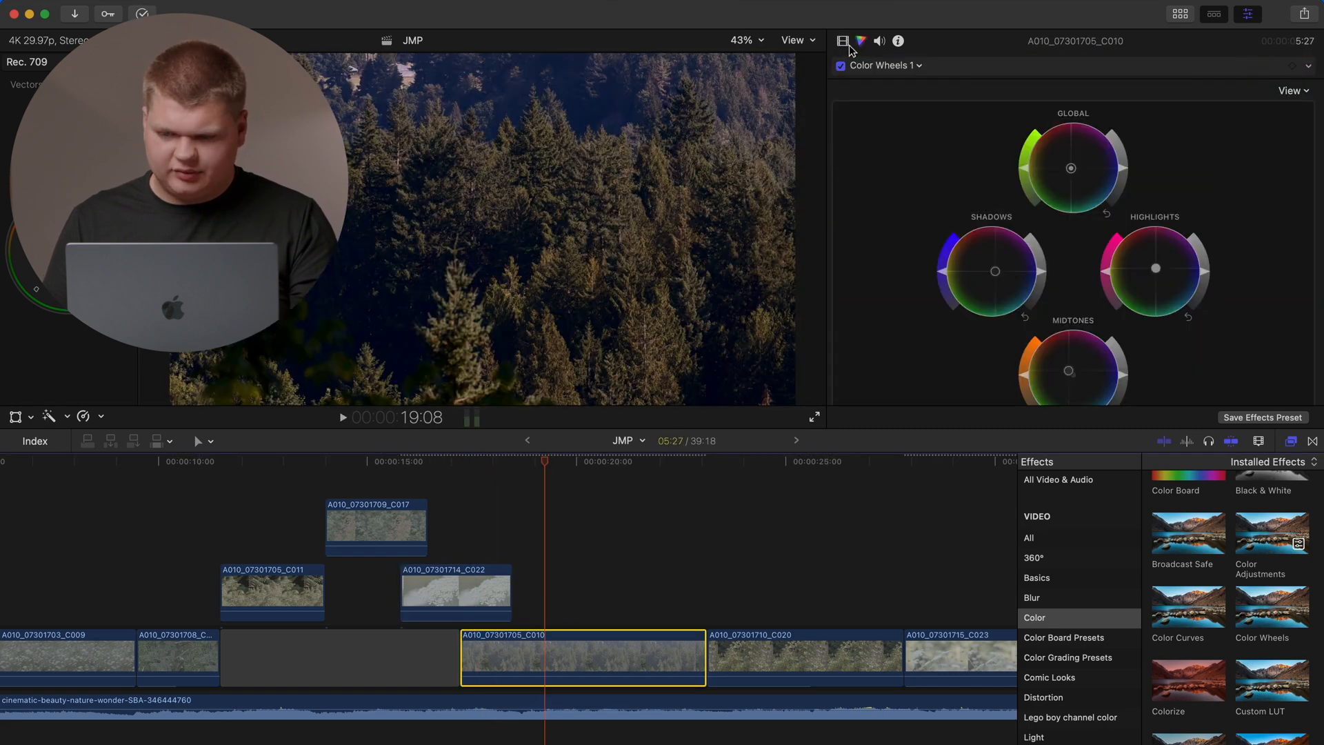
Step: Set clip C010's Color Board exposure to -51% shadows and about 60% highlights, and fine-tune its midtones
{"action": "left_click", "coordinate": [845, 44]}
{"action": "left_click", "coordinate": [844, 43]}
{"action": "double_click", "coordinate": [953, 86]}
{"action": "left_click", "coordinate": [1013, 255]}
{"action": "mouse_move", "coordinate": [1012, 254]}
{"action": "left_mouse_down"}
{"action": "mouse_move", "coordinate": [1011, 232]}
{"action": "mouse_move", "coordinate": [1012, 244]}
{"action": "left_mouse_up"}
{"action": "mouse_move", "coordinate": [1169, 155]}
{"action": "left_mouse_down"}
{"action": "mouse_move", "coordinate": [1170, 137]}
{"action": "mouse_move", "coordinate": [1156, 153]}
{"action": "left_mouse_up"}
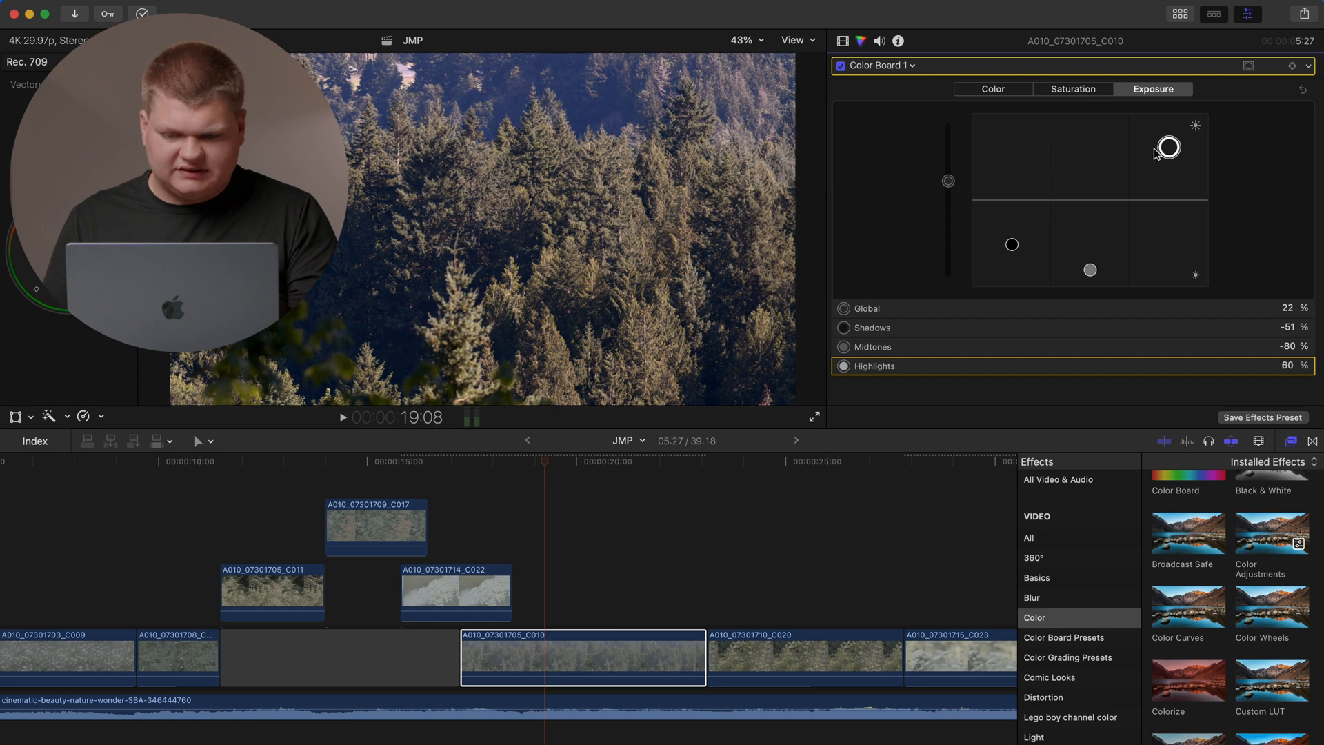
{"action": "mouse_move", "coordinate": [1081, 273]}
{"action": "left_mouse_down"}
{"action": "mouse_move", "coordinate": [1081, 258]}
{"action": "mouse_move", "coordinate": [1080, 273]}
{"action": "left_mouse_up"}
Step: Raise the shadows exposure in clip C020's Color Board
{"action": "left_click", "coordinate": [781, 655]}
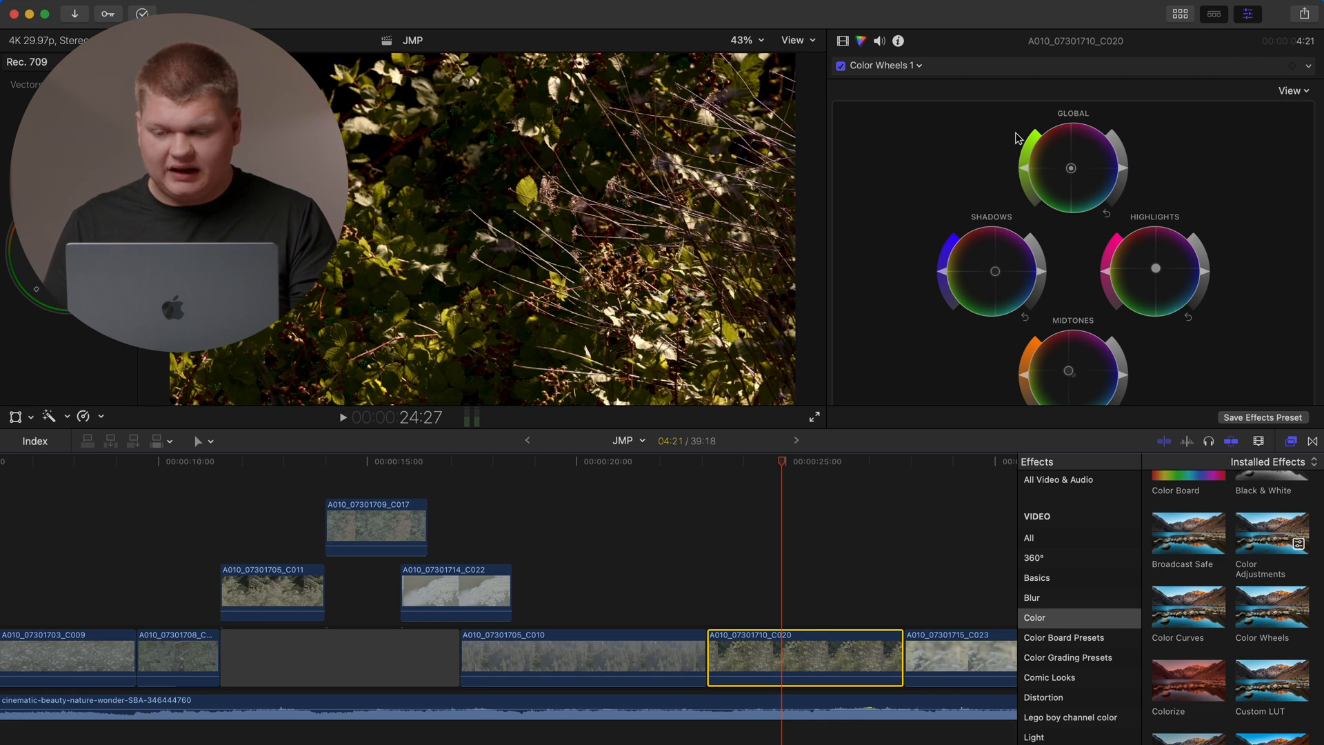
{"action": "left_click", "coordinate": [846, 41]}
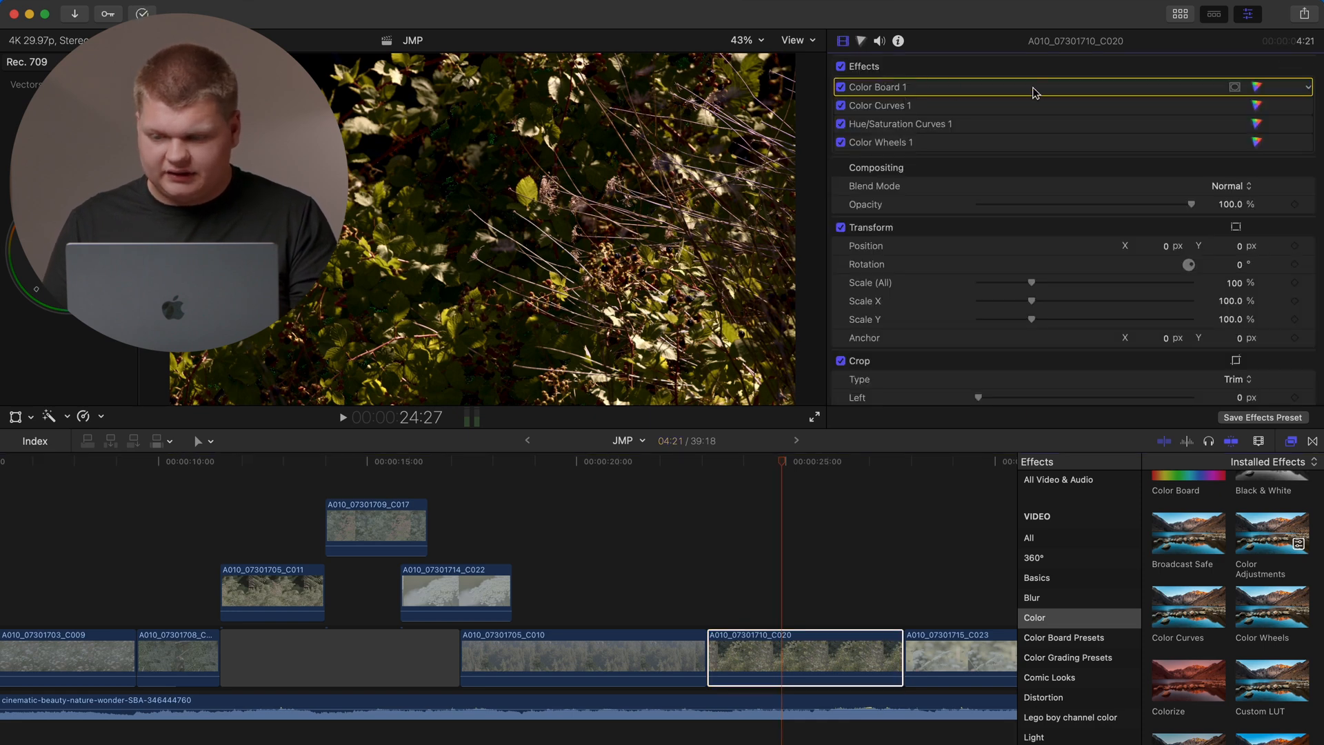
{"action": "left_click", "coordinate": [861, 42]}
{"action": "left_click_drag", "start_coordinate": [1012, 256], "coordinate": [1013, 221]}
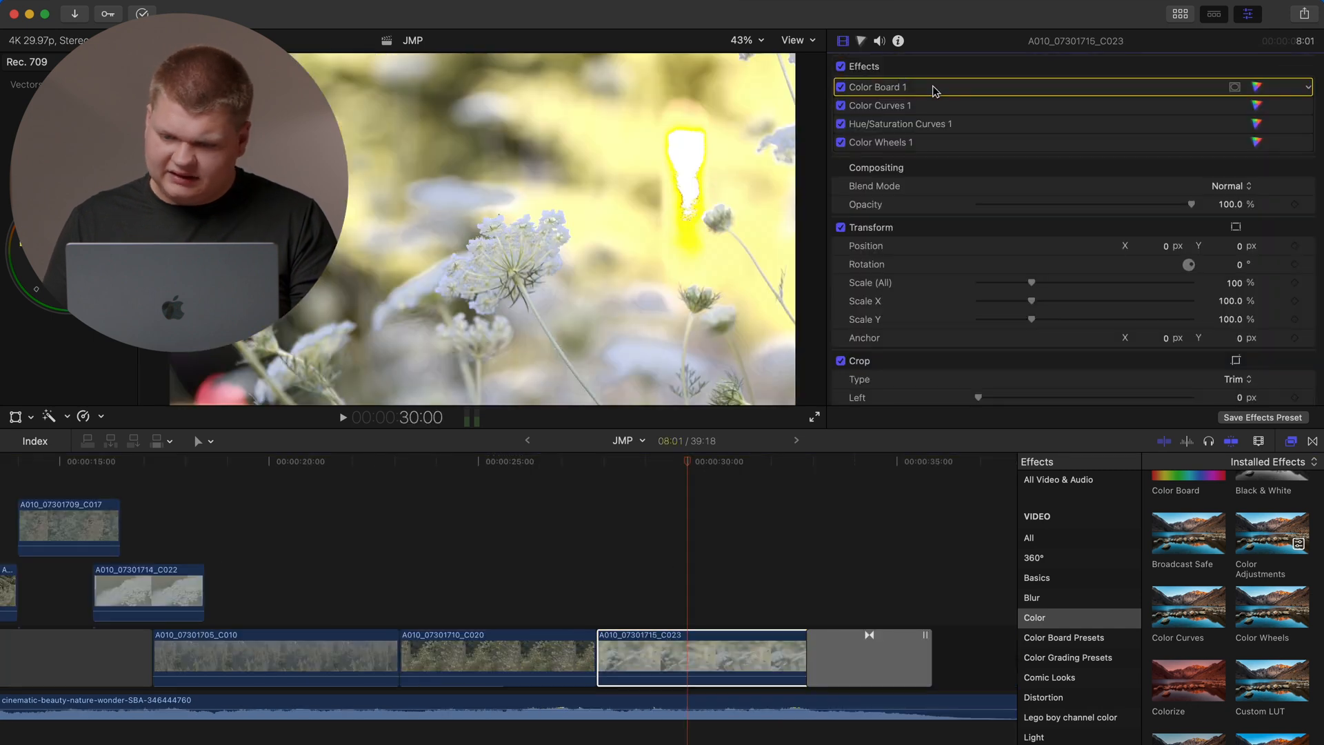
Step: Set clip C023's Color Board exposure to -62% shadows, -85% midtones and 26% highlights
{"action": "left_click", "coordinate": [935, 90]}
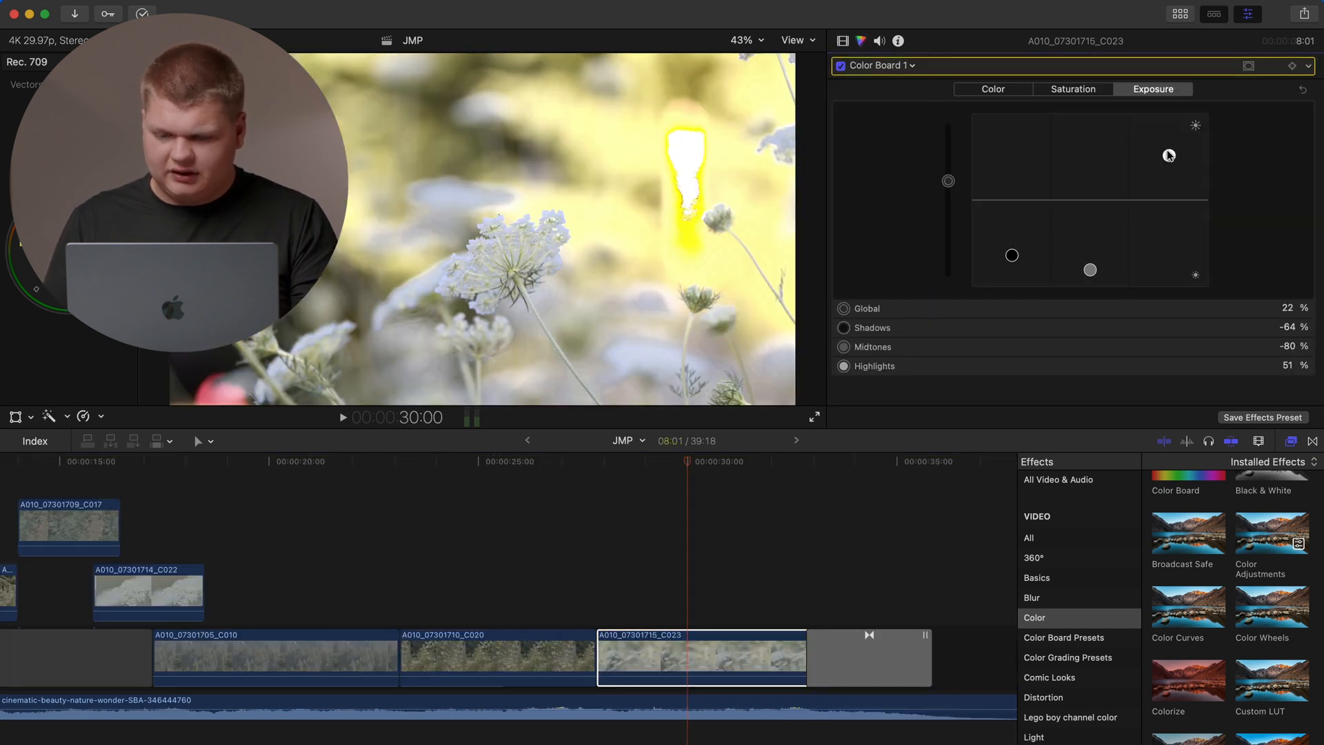
{"action": "left_click_drag", "start_coordinate": [1168, 155], "coordinate": [1168, 177]}
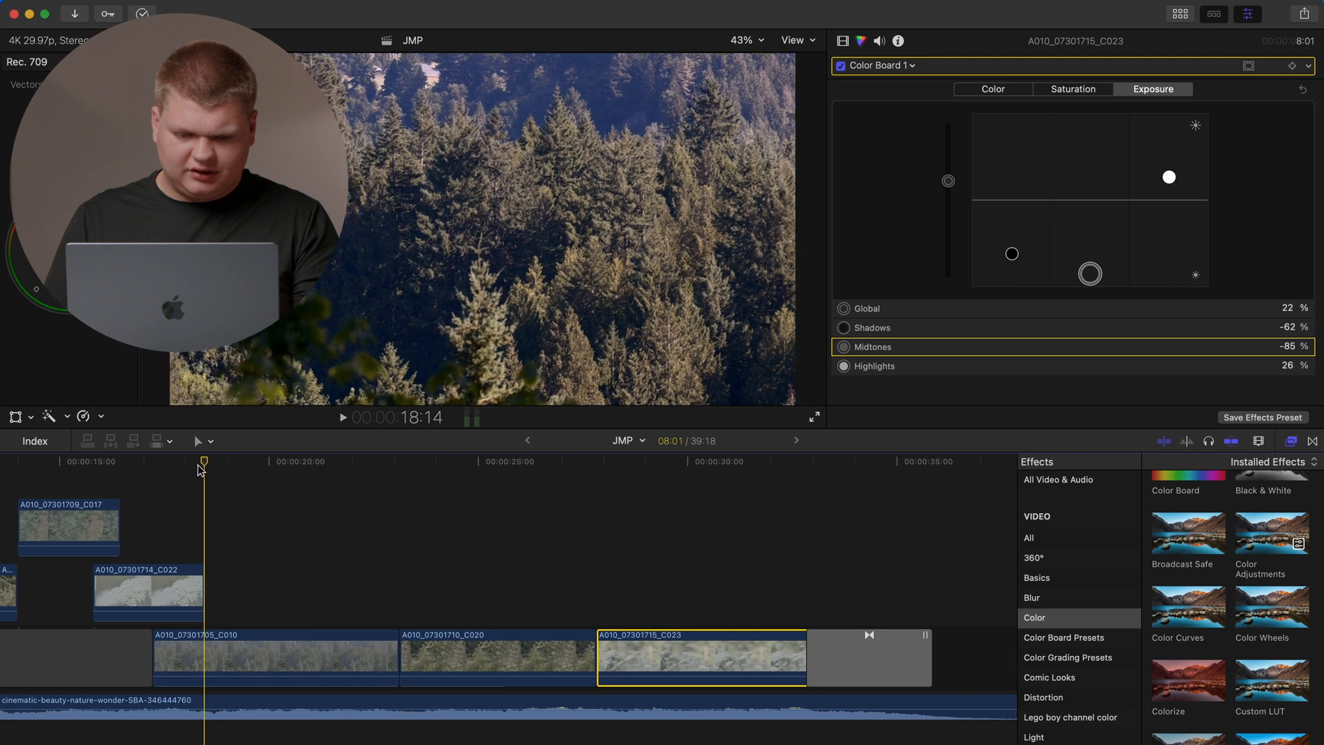
Step: Skim back through the graded clips and play the sequence through to its end to review the grade
{"action": "left_click", "coordinate": [116, 470]}
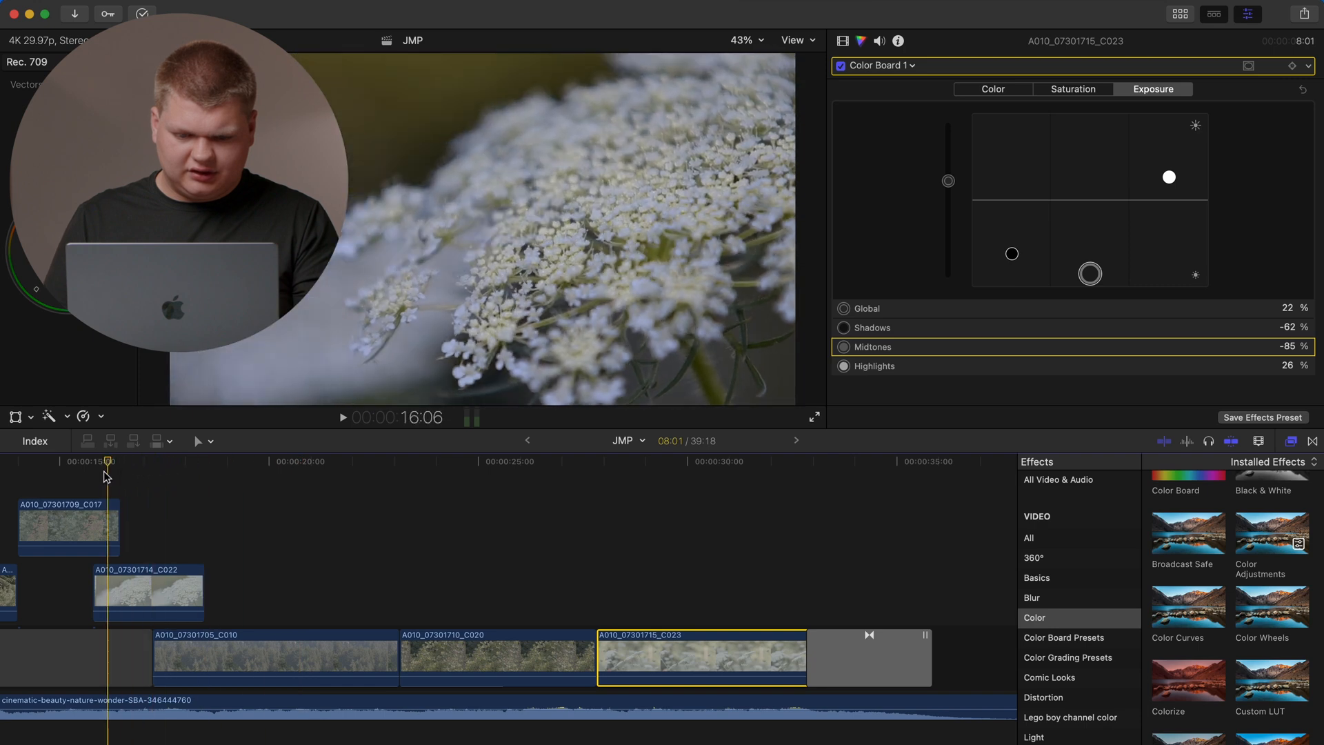
{"action": "left_click", "coordinate": [54, 475]}
{"action": "scroll", "coordinate": [241, 503], "scroll_direction": "left", "scroll_amount": 3}
{"action": "left_click", "coordinate": [200, 538]}
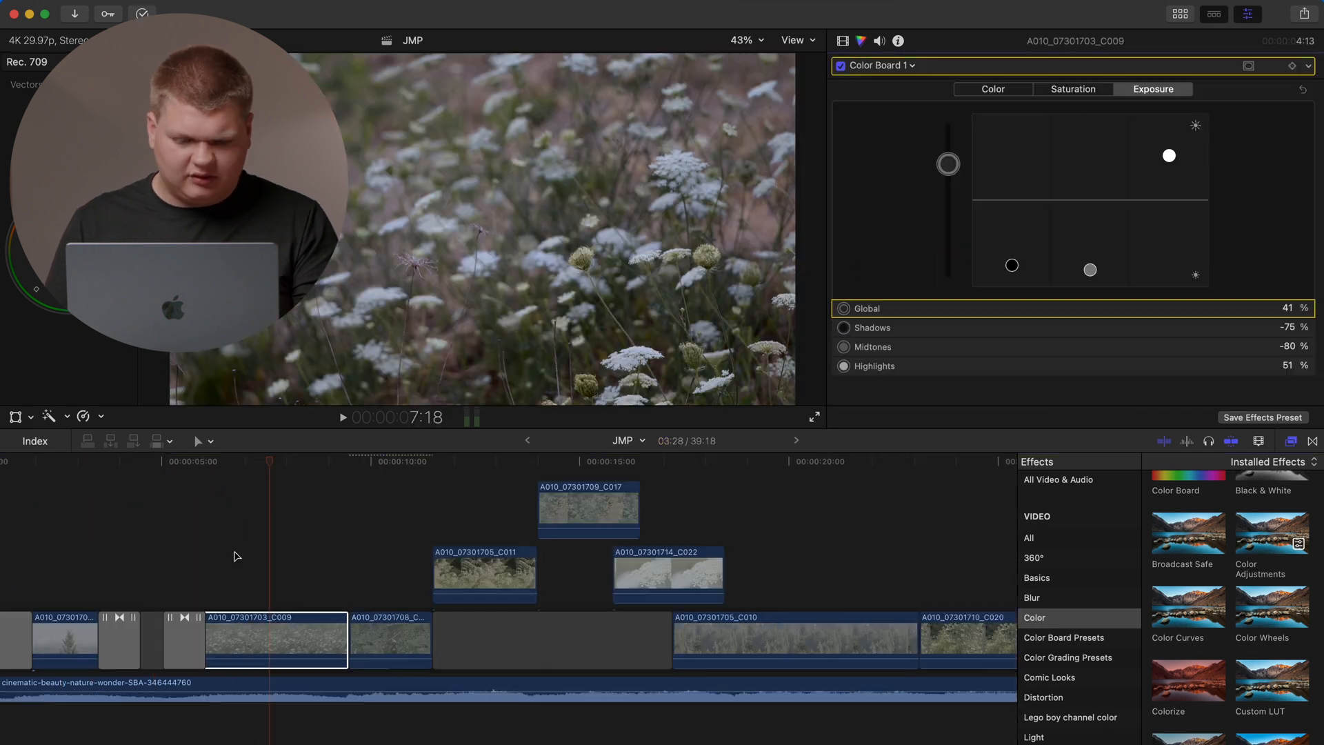
{"action": "scroll", "coordinate": [154, 609], "scroll_direction": "left", "scroll_amount": 2}
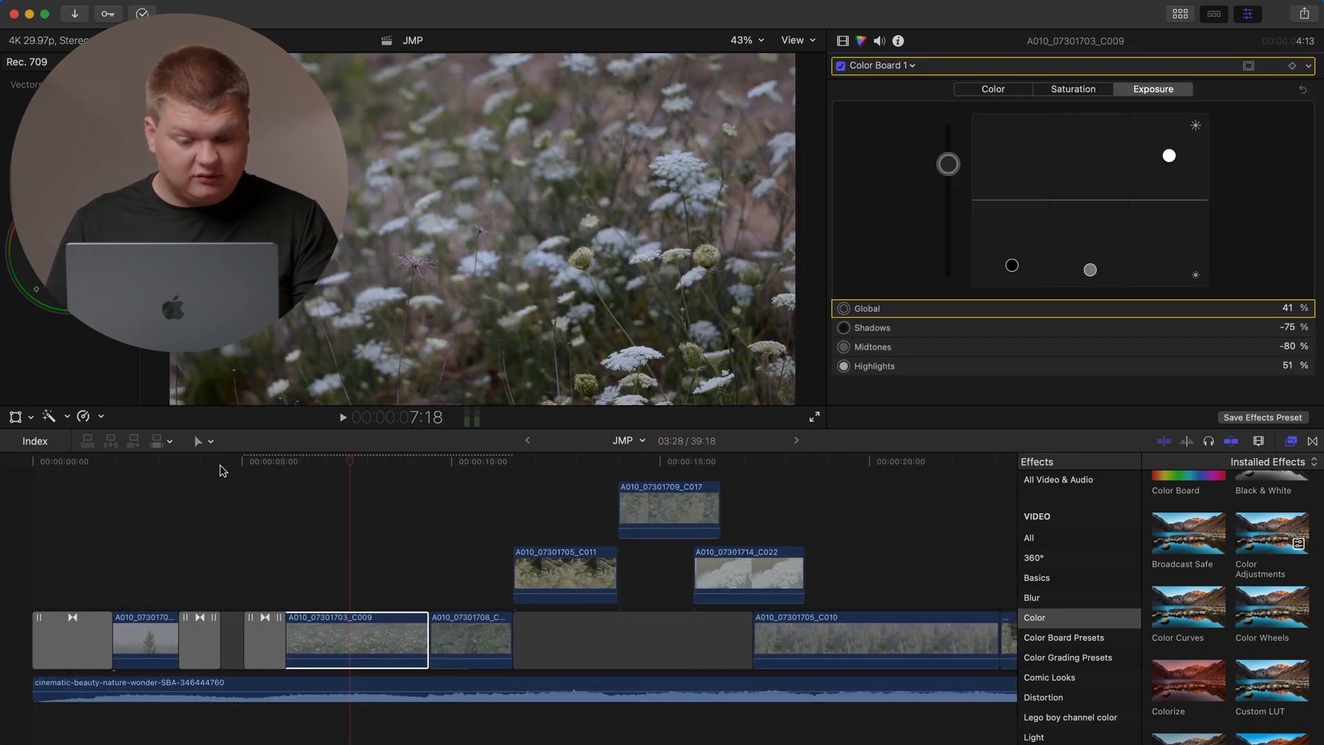
{"action": "left_click", "coordinate": [224, 471]}
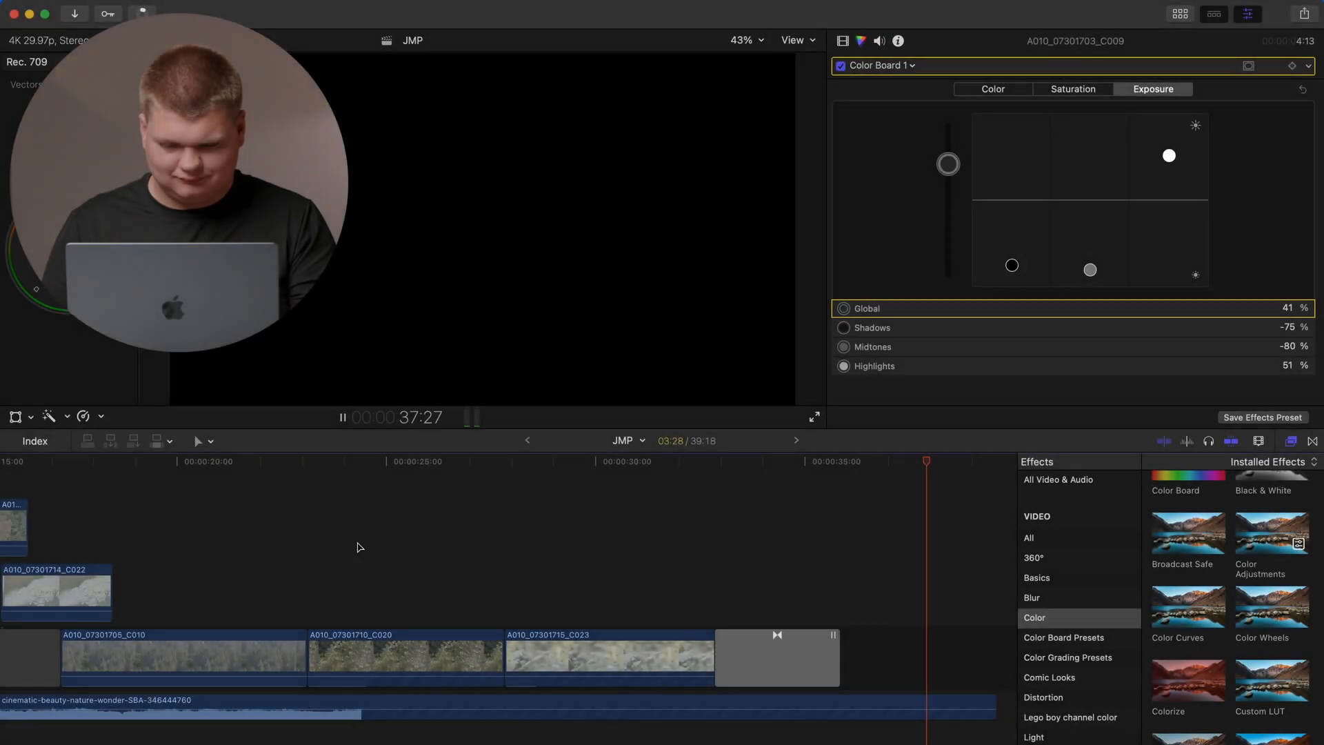
{"action": "key", "text": "space"}
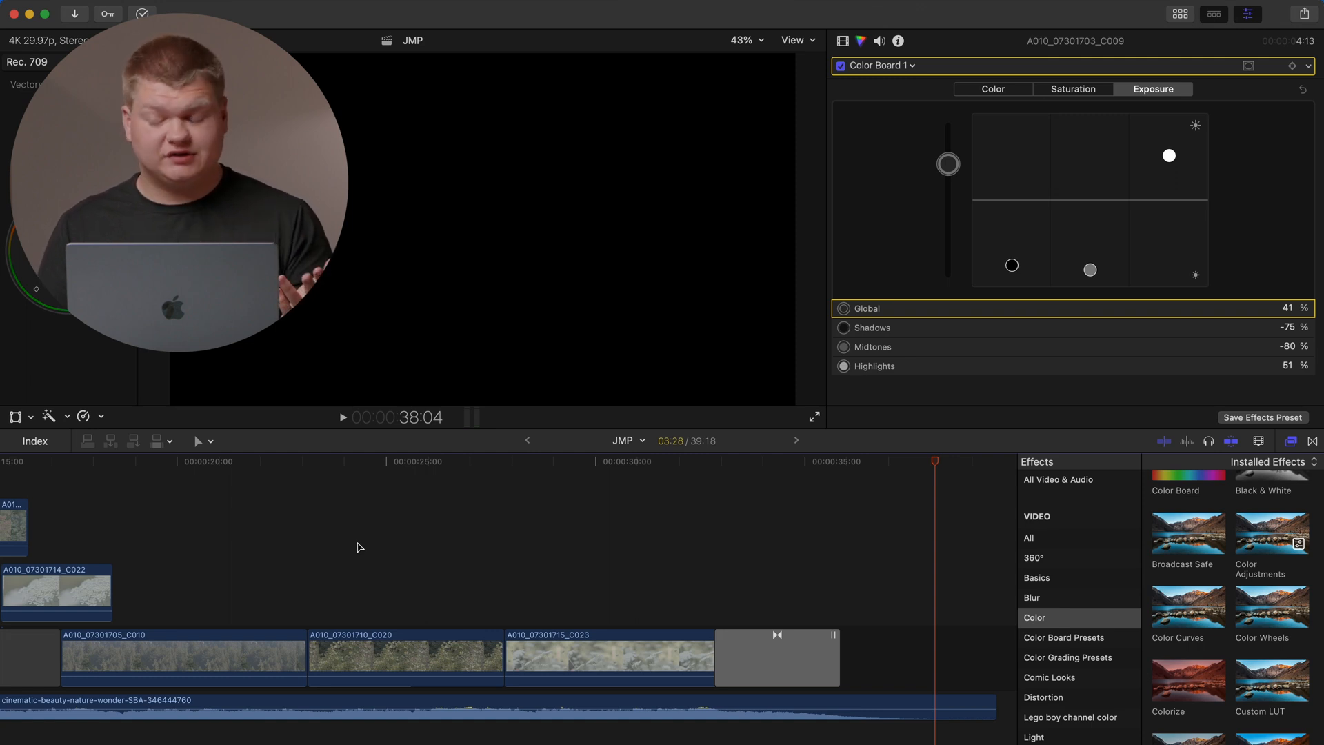
Step: Export the JMP project as a video and audio file with the Apple ProRes 422 HQ codec
{"action": "scroll", "coordinate": [358, 547], "scroll_direction": "left", "scroll_amount": 10}
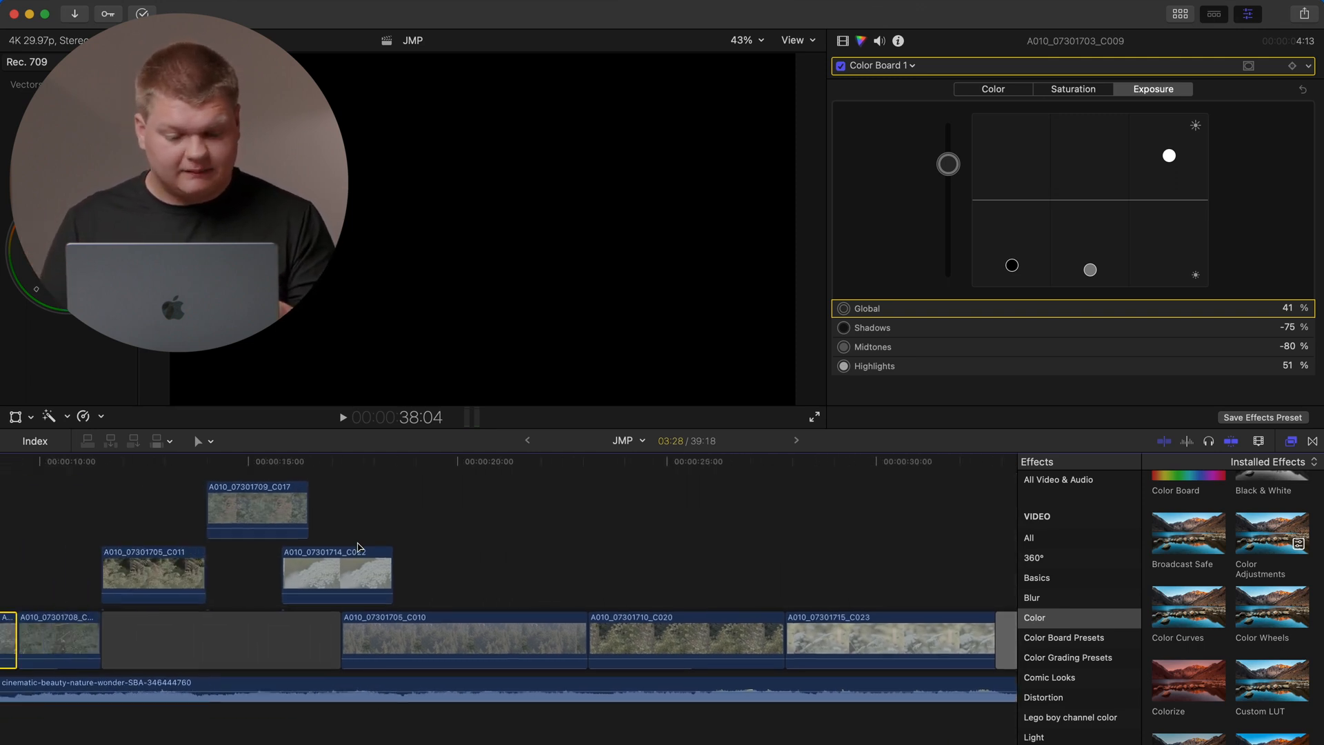
{"action": "scroll", "coordinate": [358, 547], "scroll_direction": "left", "scroll_amount": 6}
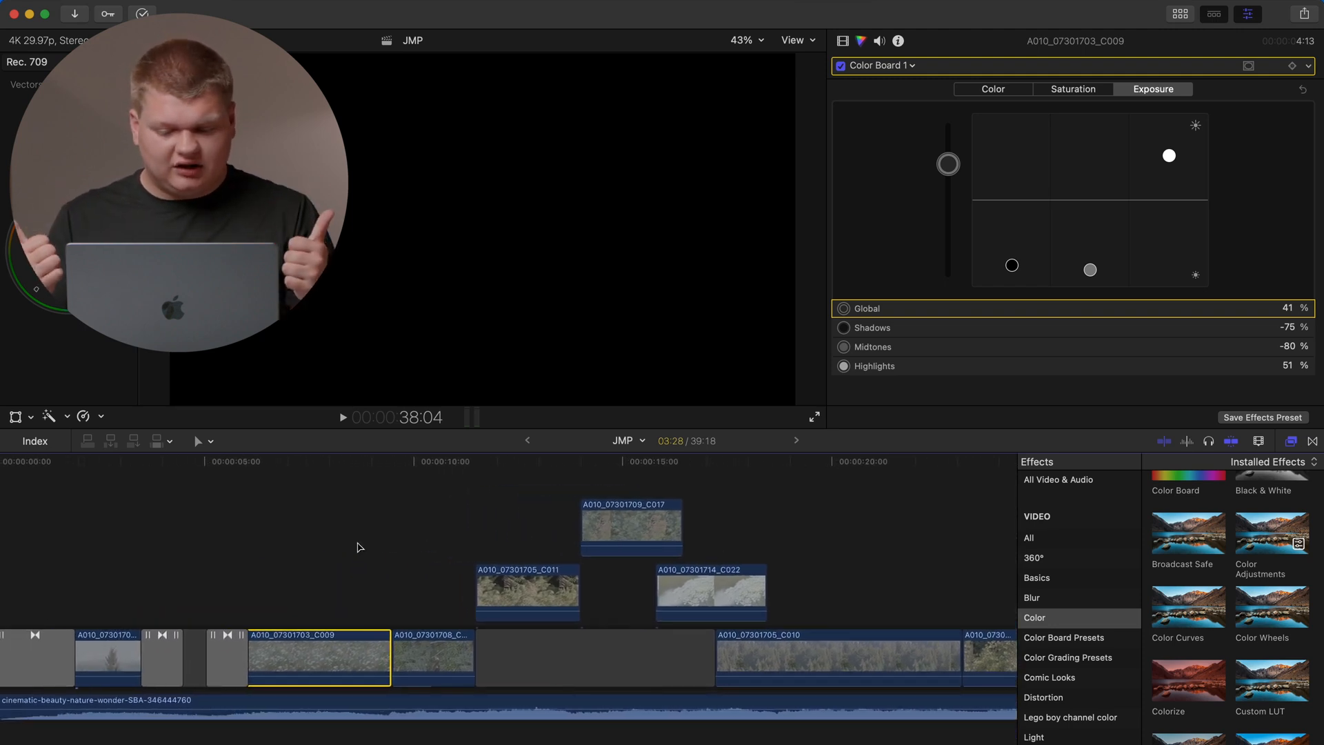
{"action": "scroll", "coordinate": [358, 547], "scroll_direction": "left", "scroll_amount": 3}
{"action": "scroll", "coordinate": [358, 547], "scroll_direction": "down", "scroll_amount": 1}
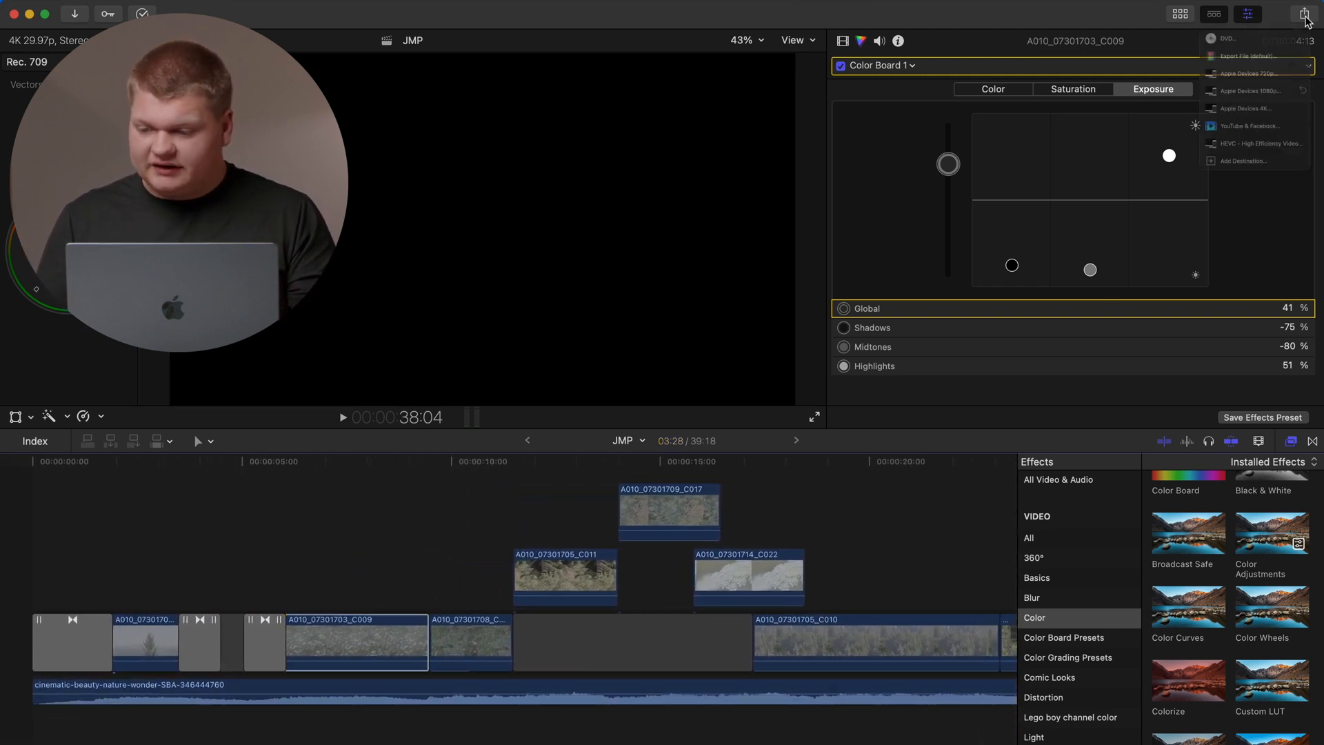
{"action": "left_click", "coordinate": [1304, 13]}
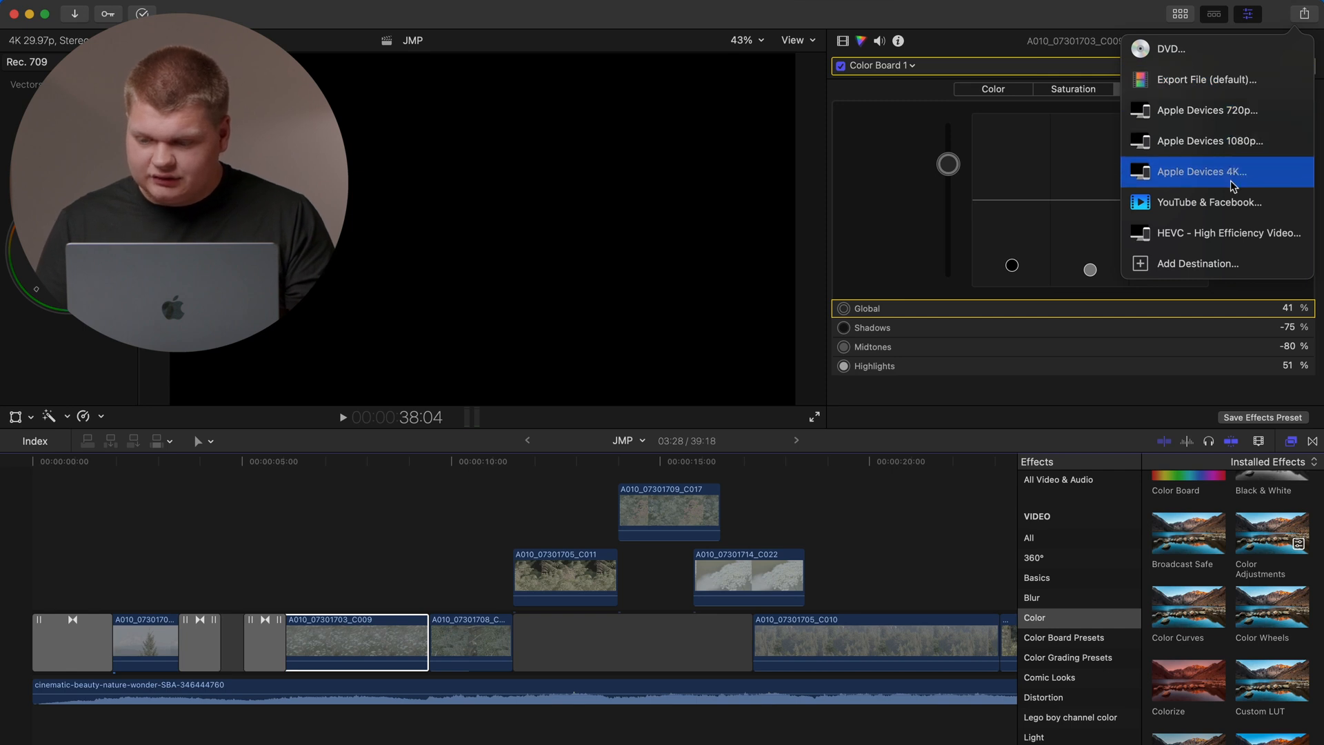
{"action": "left_click", "coordinate": [1206, 79]}
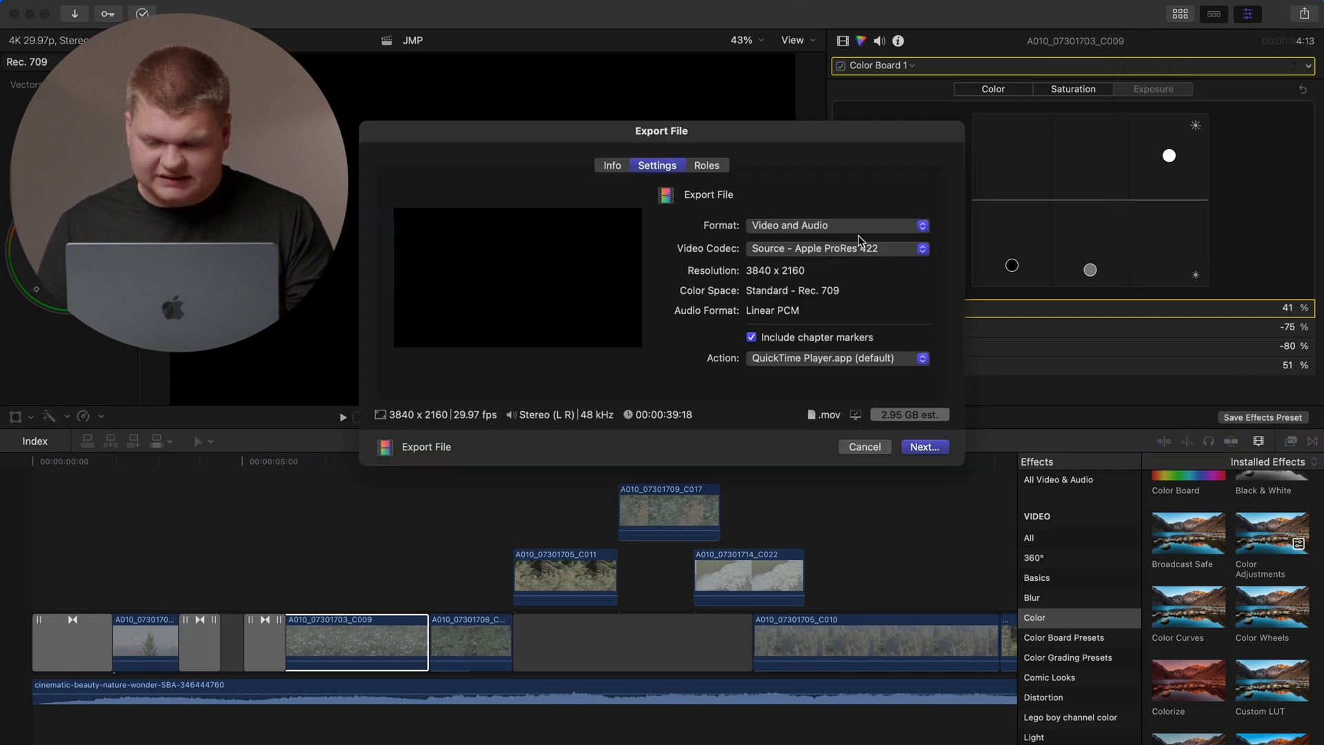
{"action": "left_click", "coordinate": [838, 249]}
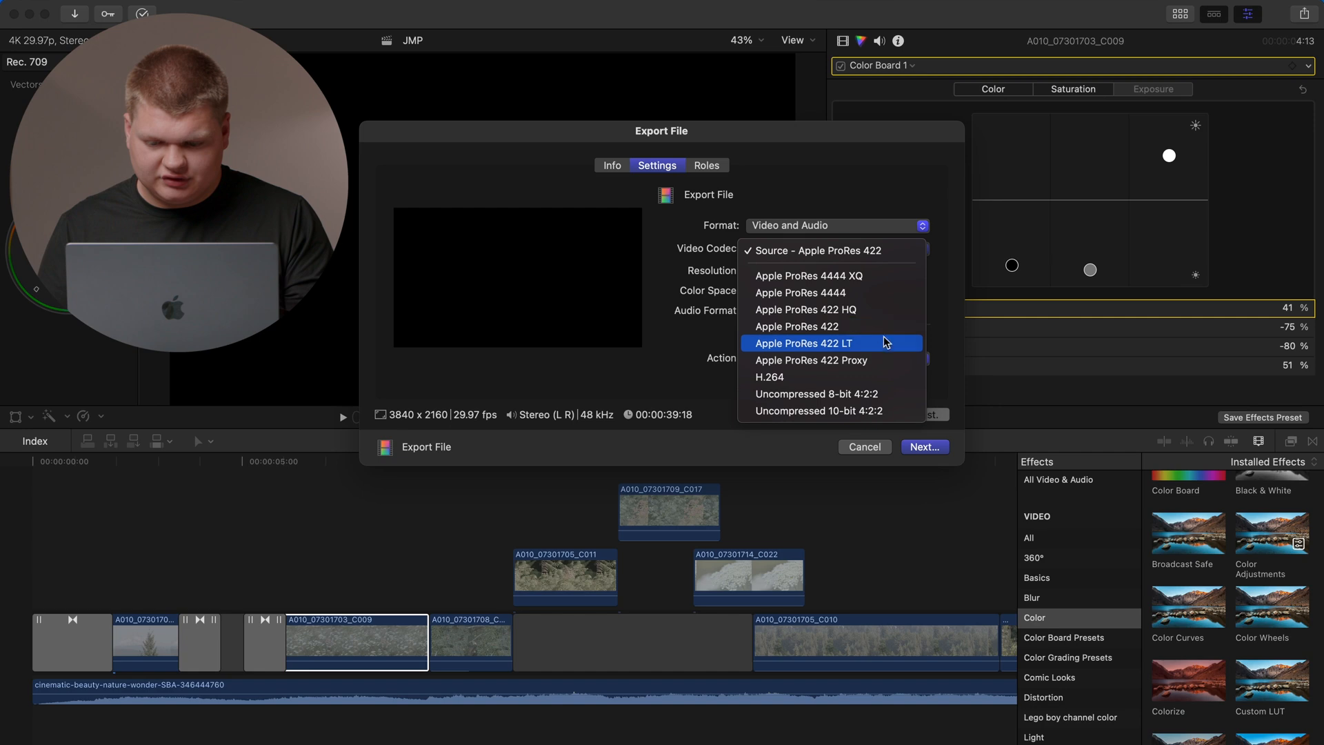
{"action": "left_click", "coordinate": [872, 305]}
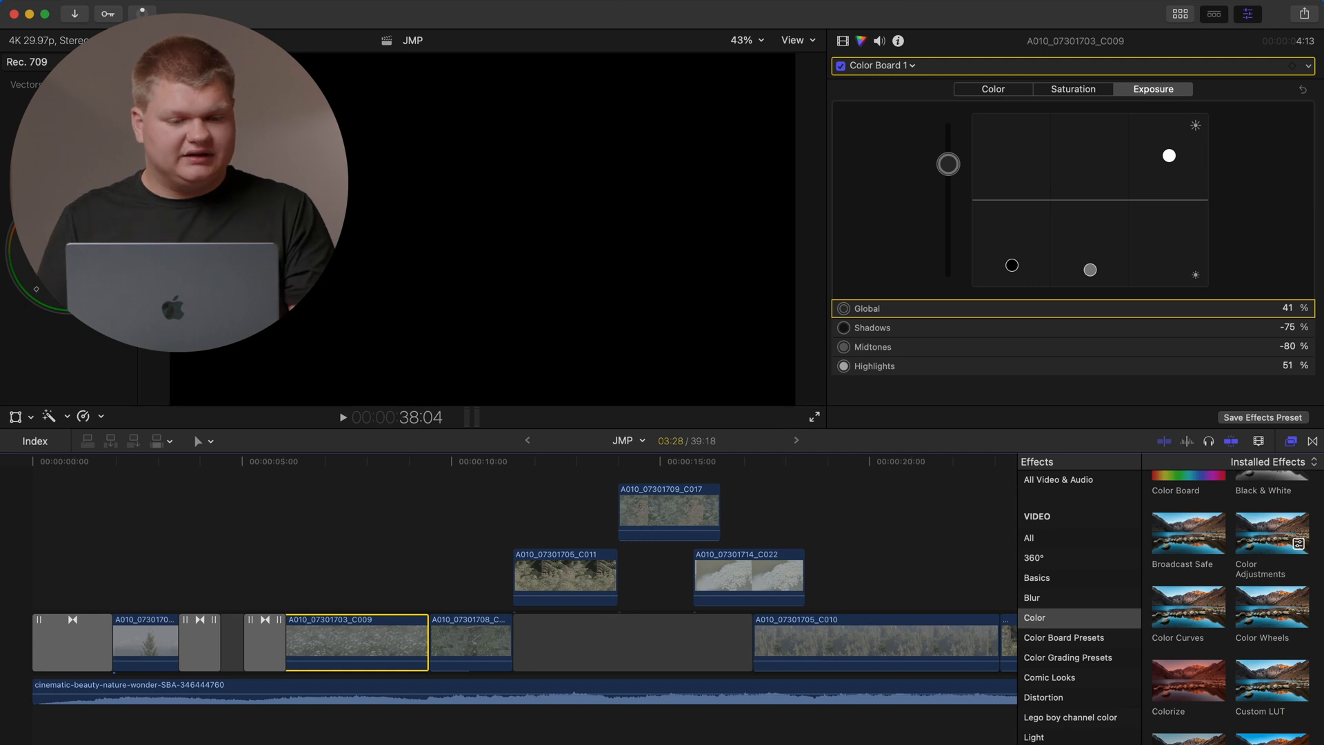
Step: Check the export's progress in the background tasks and play the exported JMP movie in QuickTime Player
{"action": "left_click", "coordinate": [155, 13]}
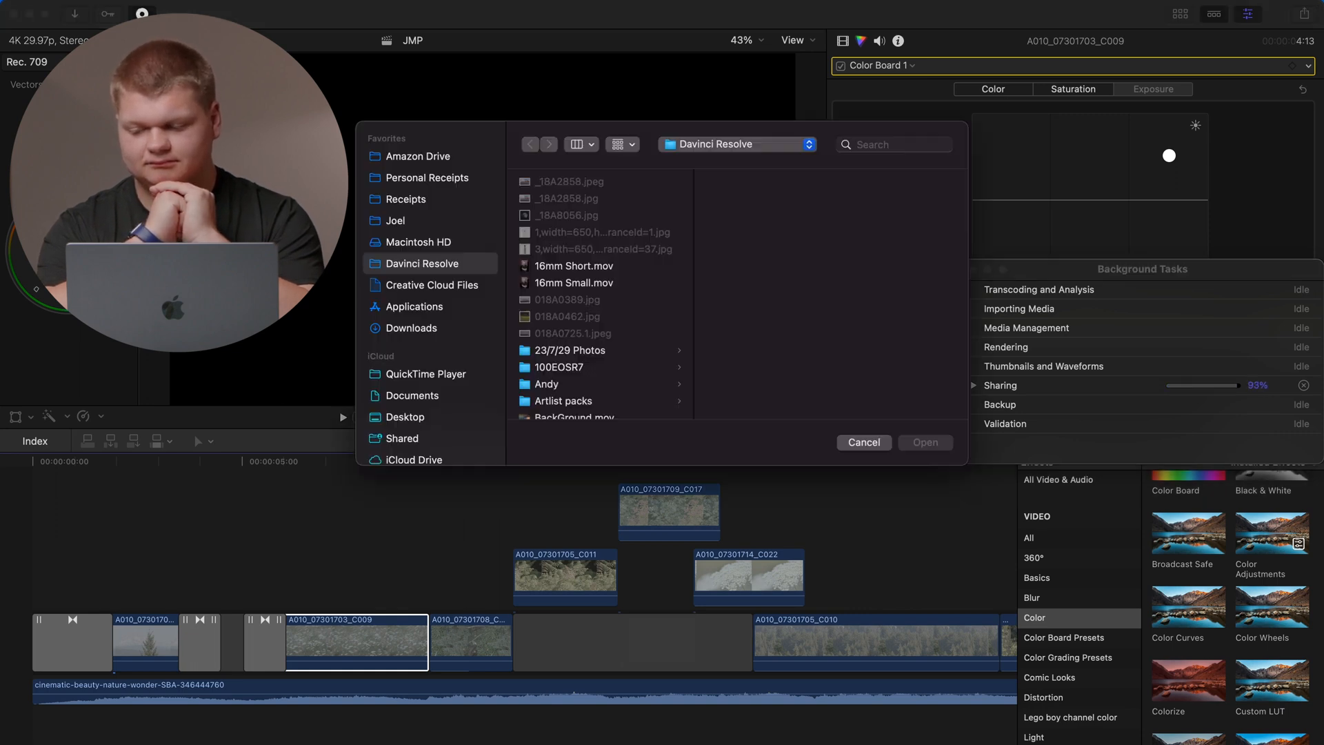
{"action": "key", "text": "Return"}
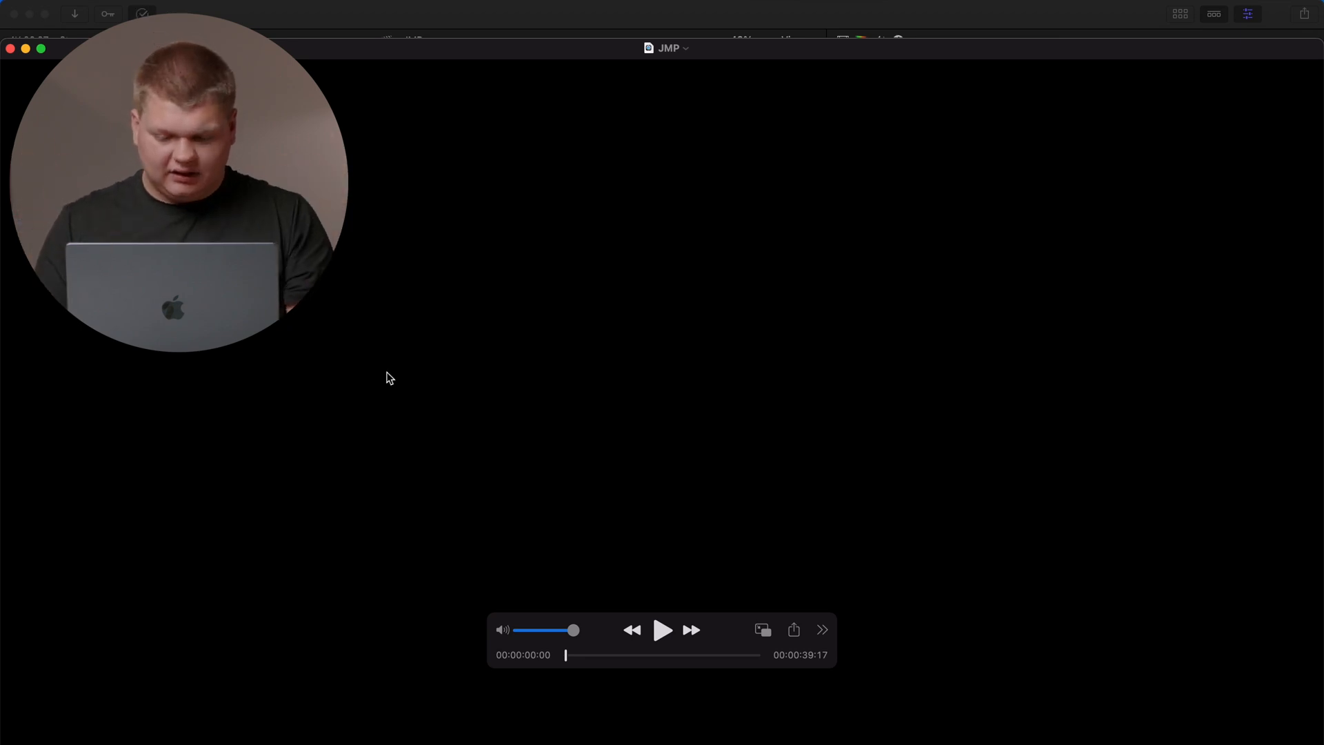
{"action": "left_click", "coordinate": [662, 629]}
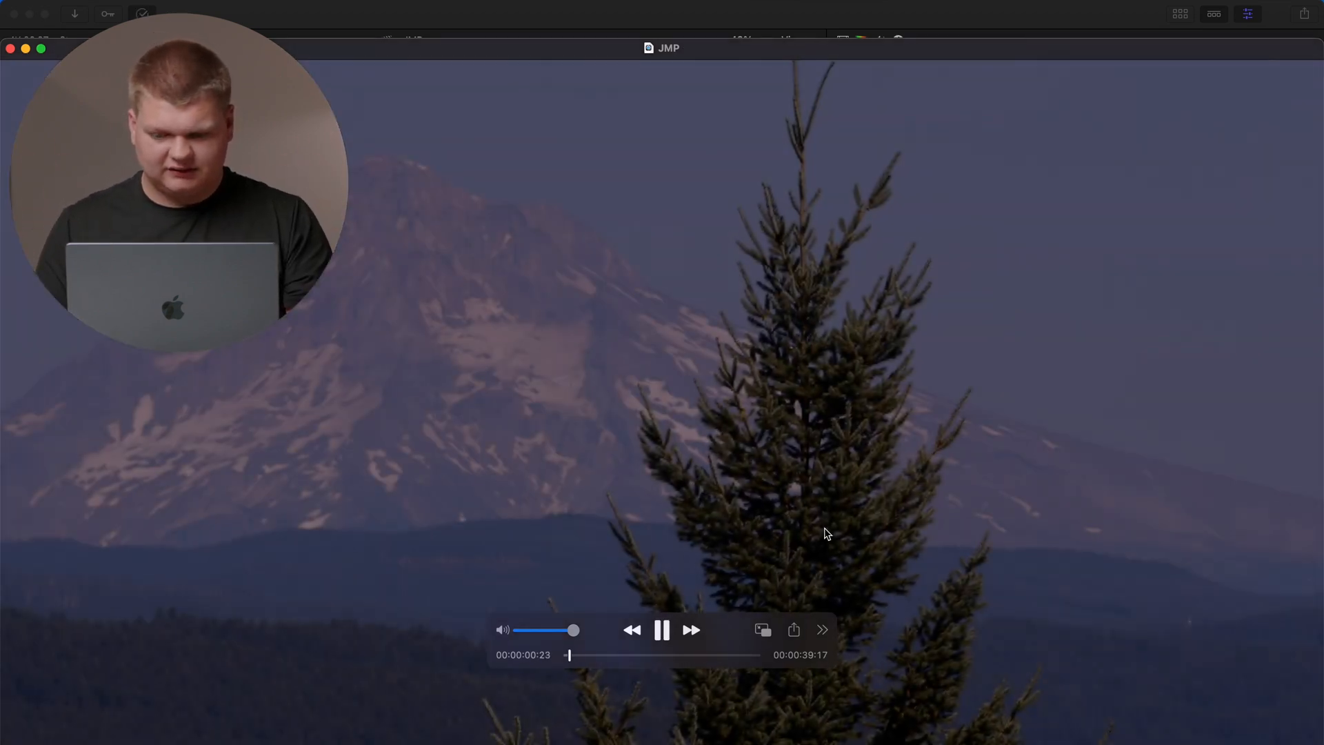